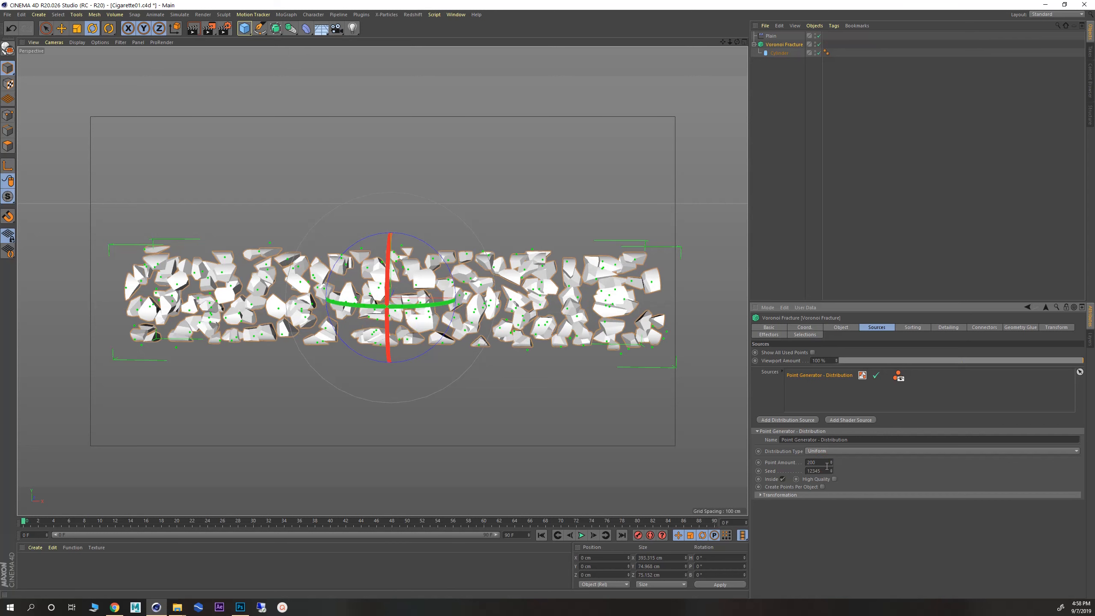
- Add a Linear Field to the falloff of the Plain effector
left_click(771, 36)
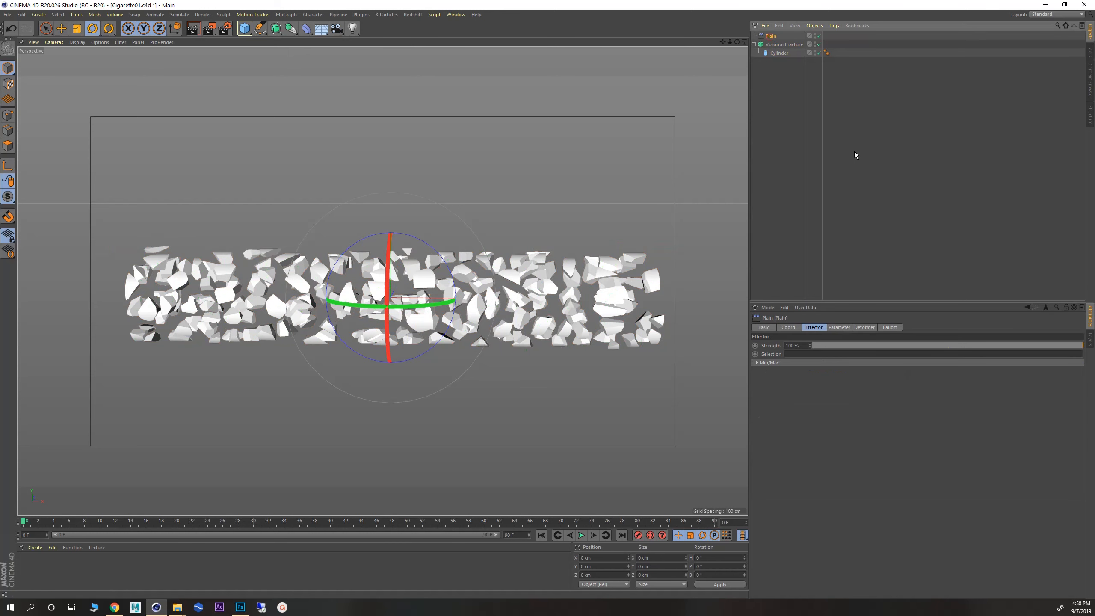
left_click(887, 328)
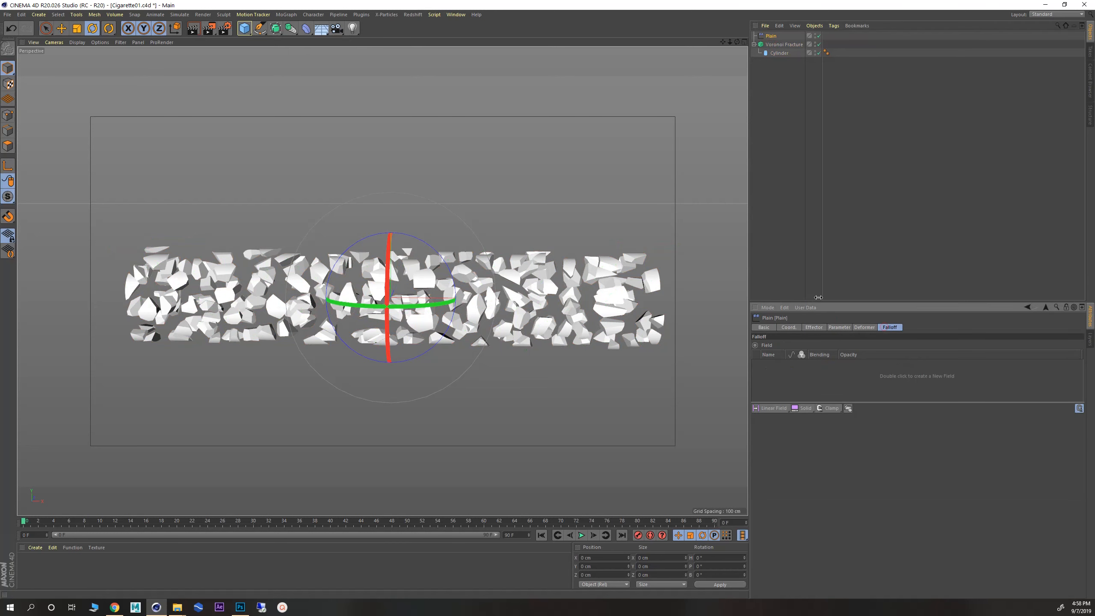
left_click(767, 409)
- Rotate the linear field 180° in bank, widen it and move it along the cylinder to about X -49 cm
left_click_drag(406, 288, 295, 227, "alt")
left_click(299, 227)
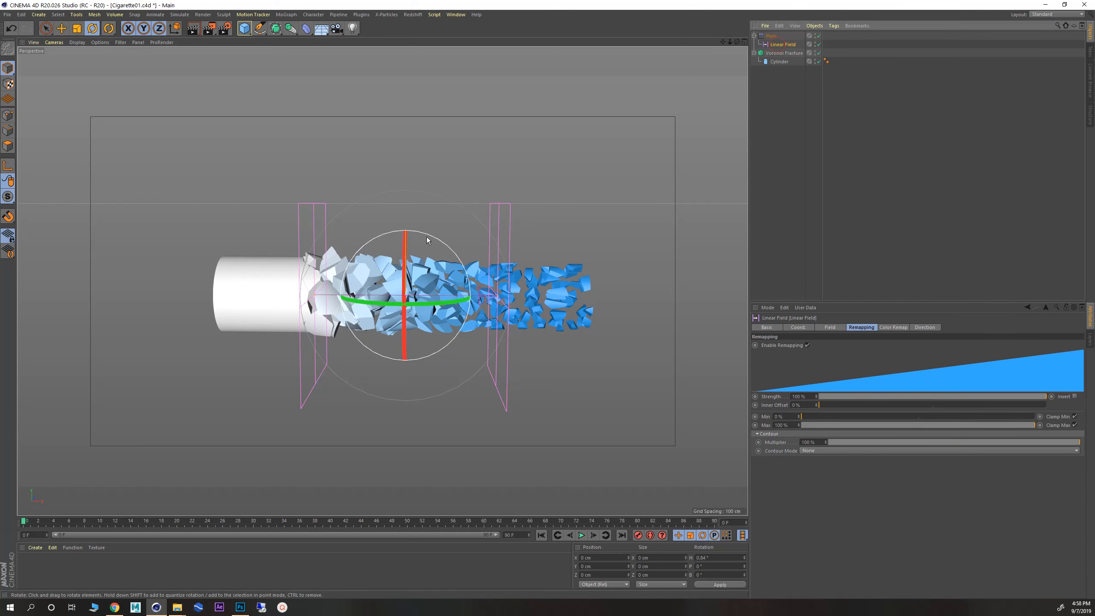
left_click_drag(435, 236, 382, 339)
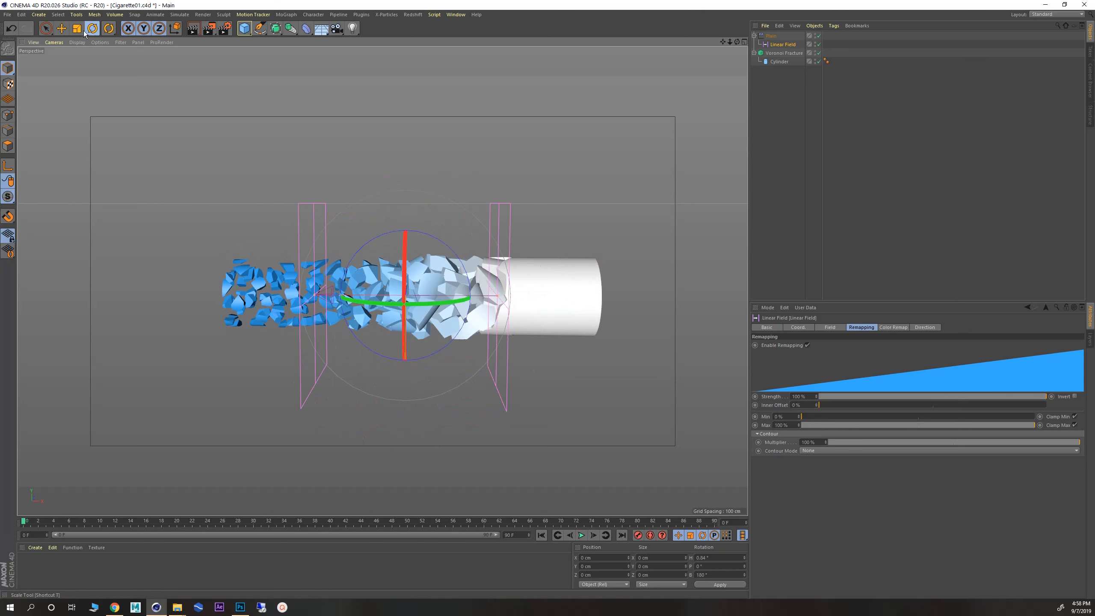
left_click(61, 29)
left_click_drag(319, 292, 180, 289)
key("t")
- Set the linear field's remapping contour mode to Curve and shift the field to about X -53 cm
left_click(788, 44)
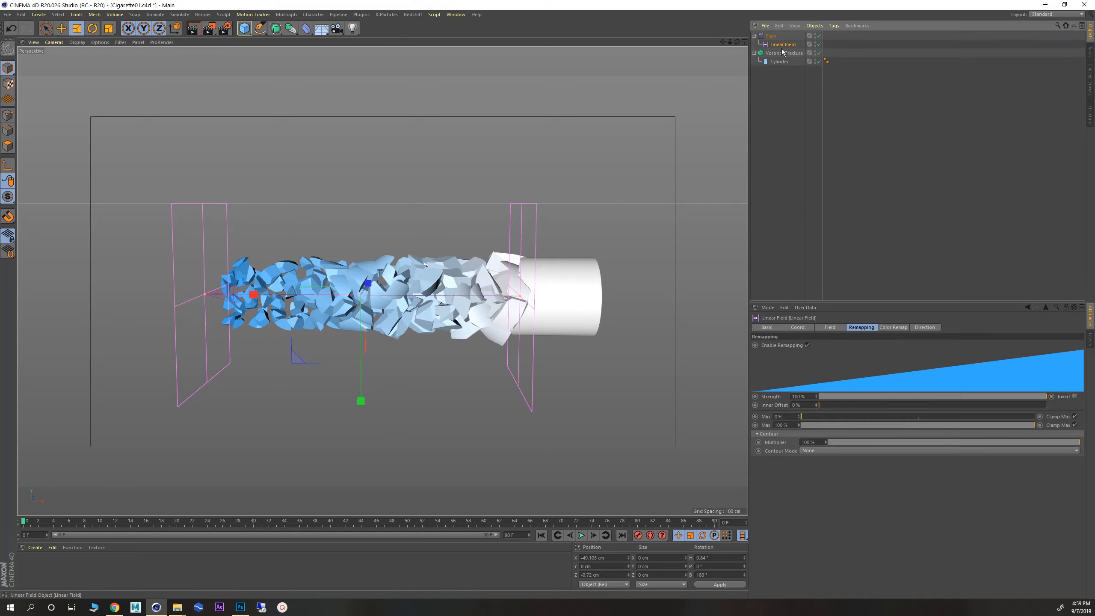
left_click(812, 452)
left_click(820, 496)
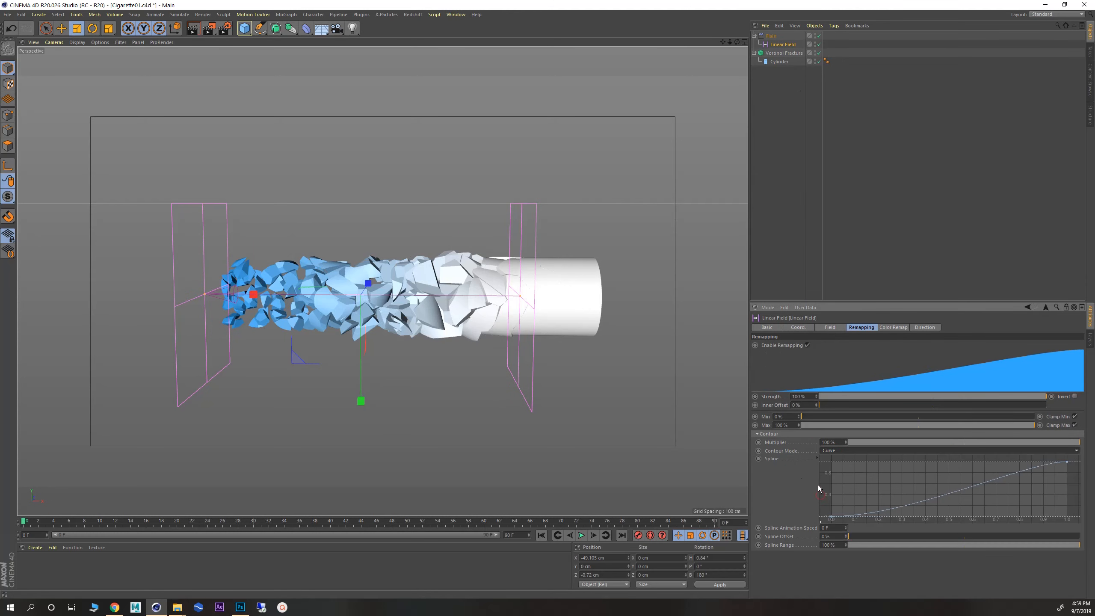
left_click(60, 28)
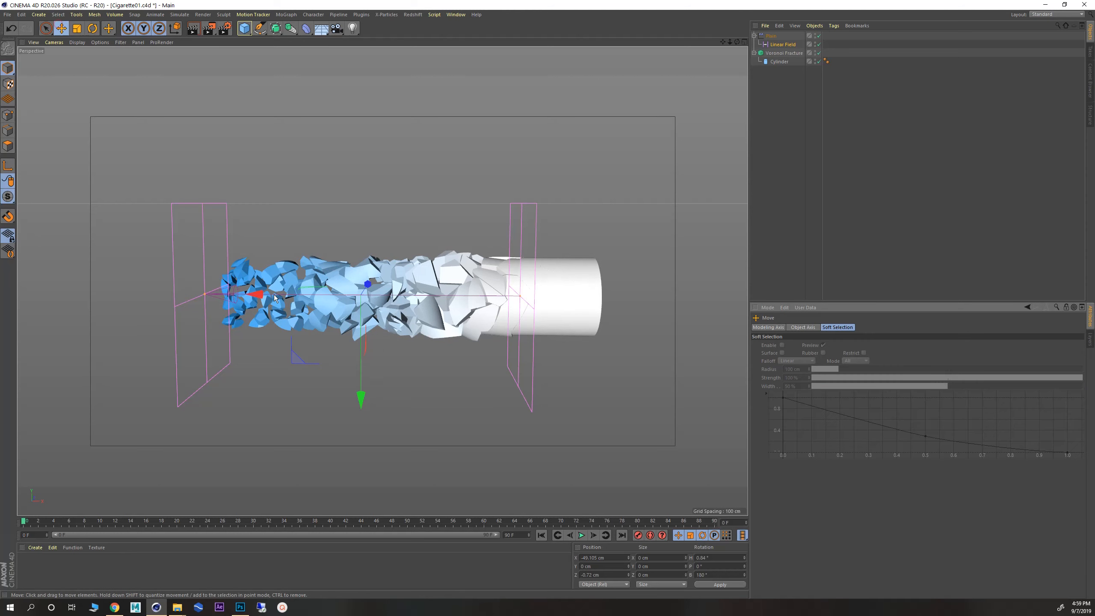
left_click_drag(241, 295, 276, 291)
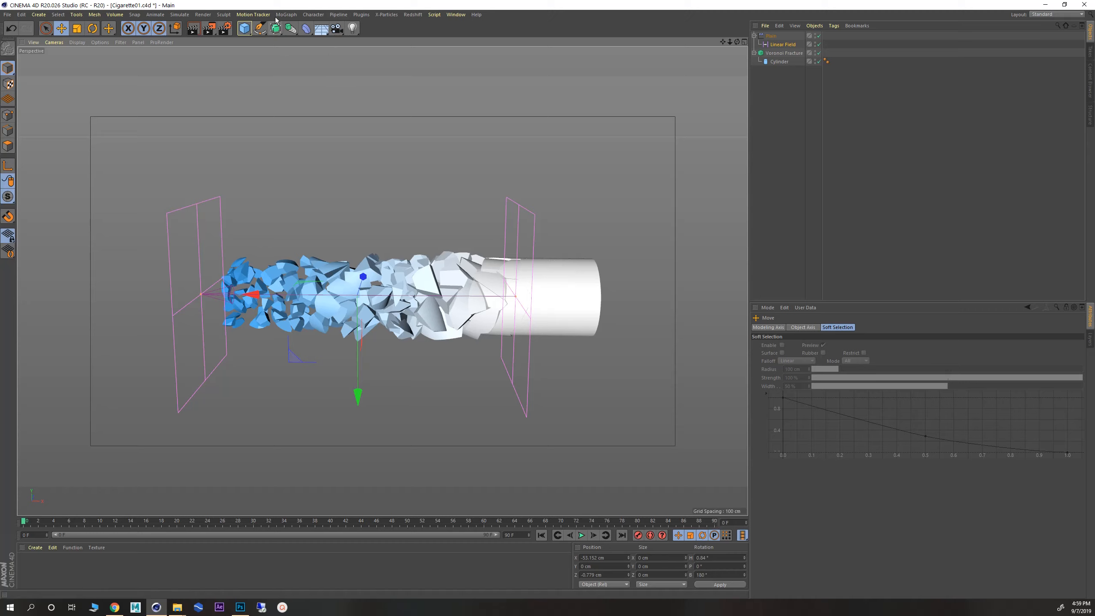
- Add a Volume Builder and a Volume Mesher, nesting the Voronoi Fracture inside the builder and the builder inside the mesher
left_click(253, 14)
left_click(267, 7)
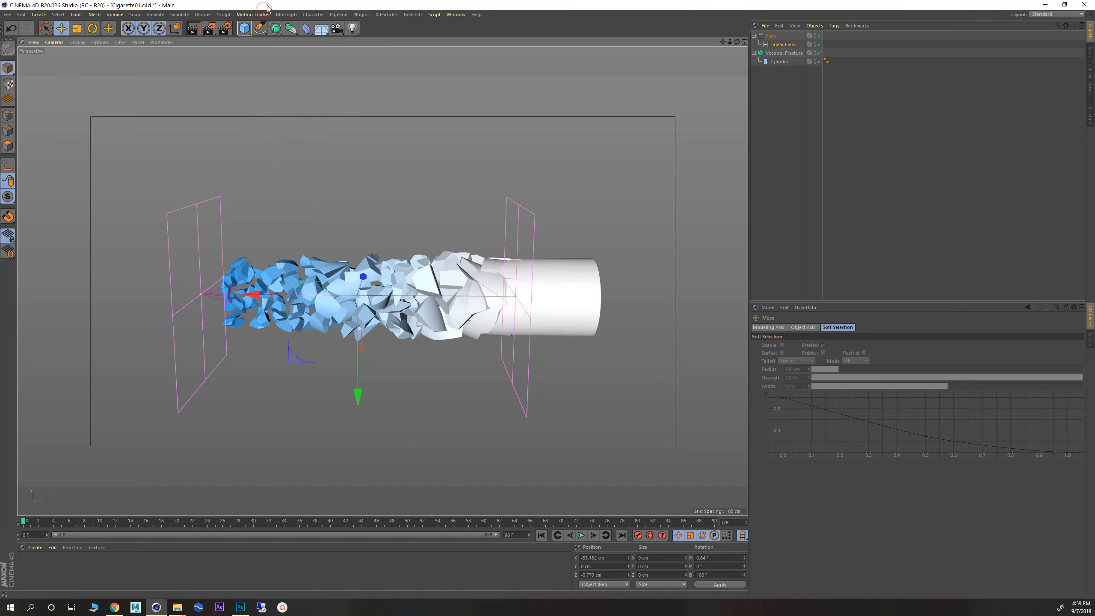
left_click(289, 29)
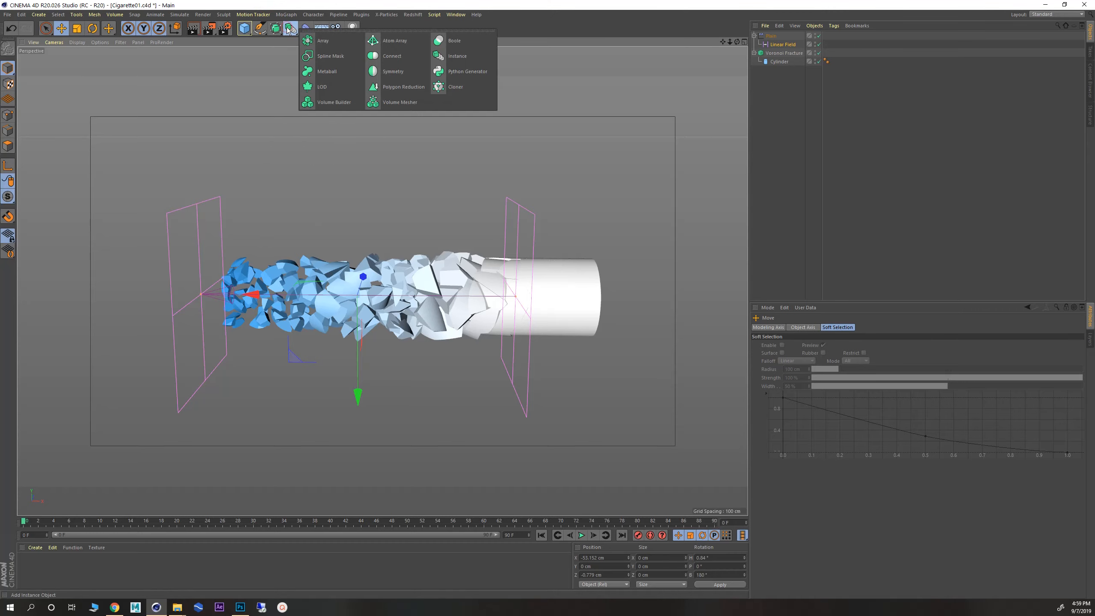
left_click(328, 101)
left_click(289, 29)
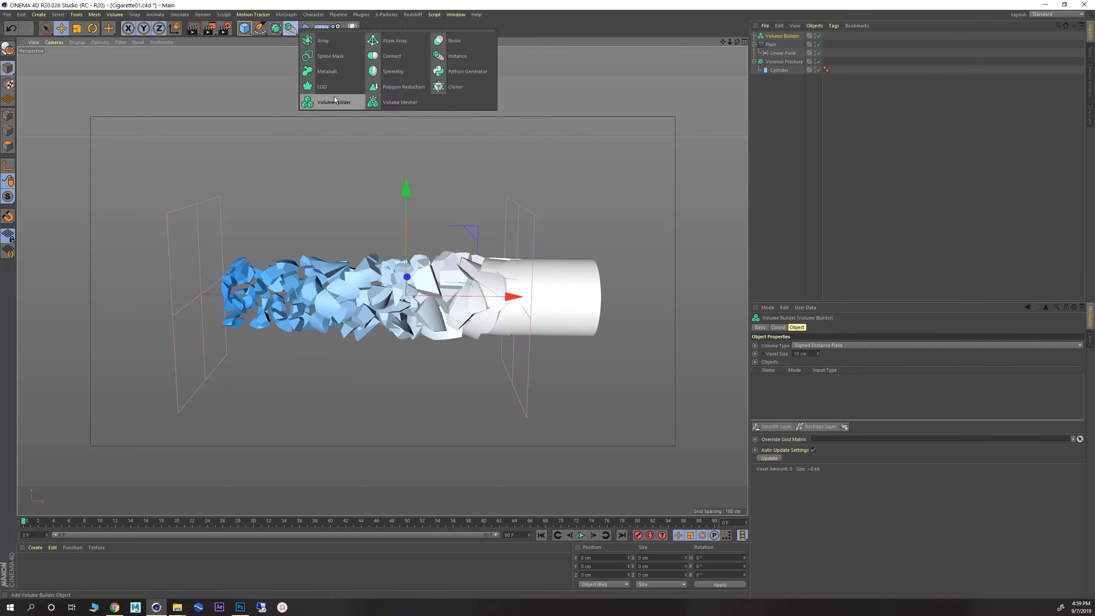
left_click(394, 103)
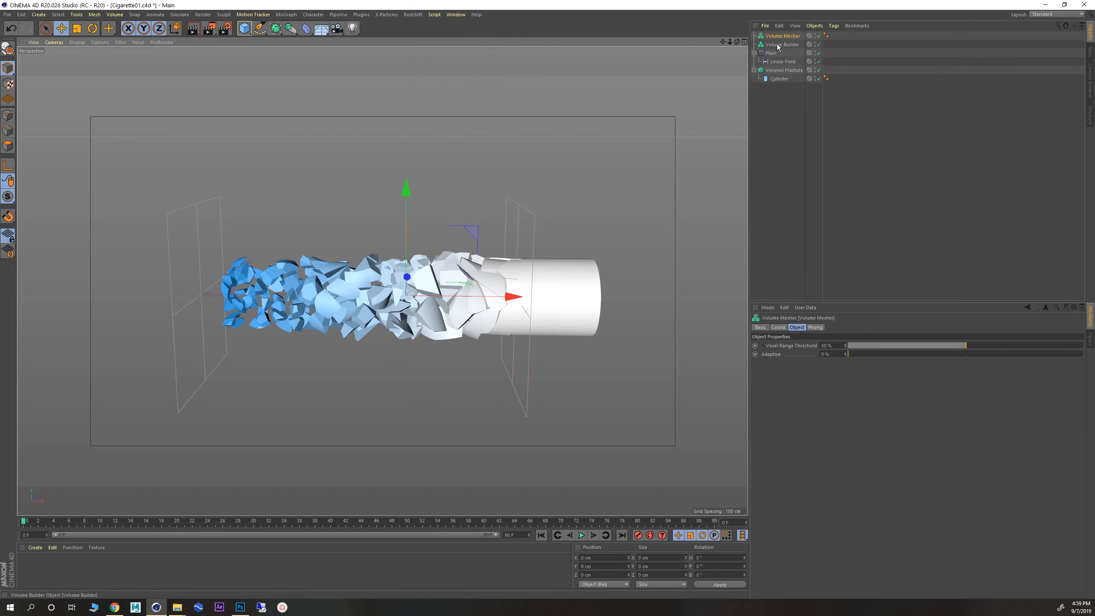
mouse_move(777, 44)
left_mouse_down()
mouse_move(782, 34)
mouse_move(786, 45)
left_mouse_up()
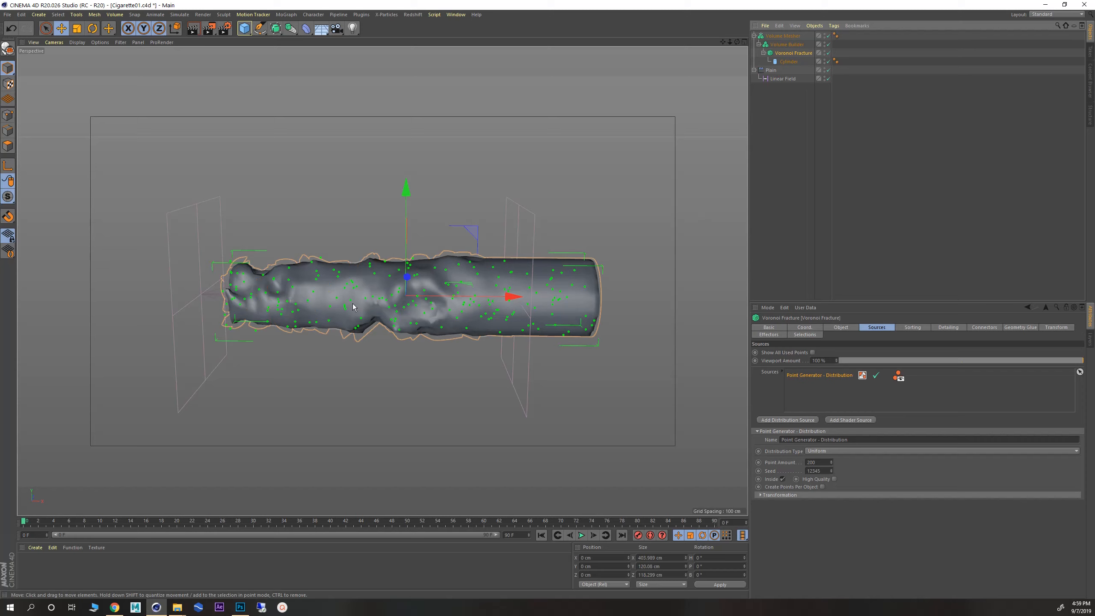
left_click_drag(353, 306, 339, 288, "alt")
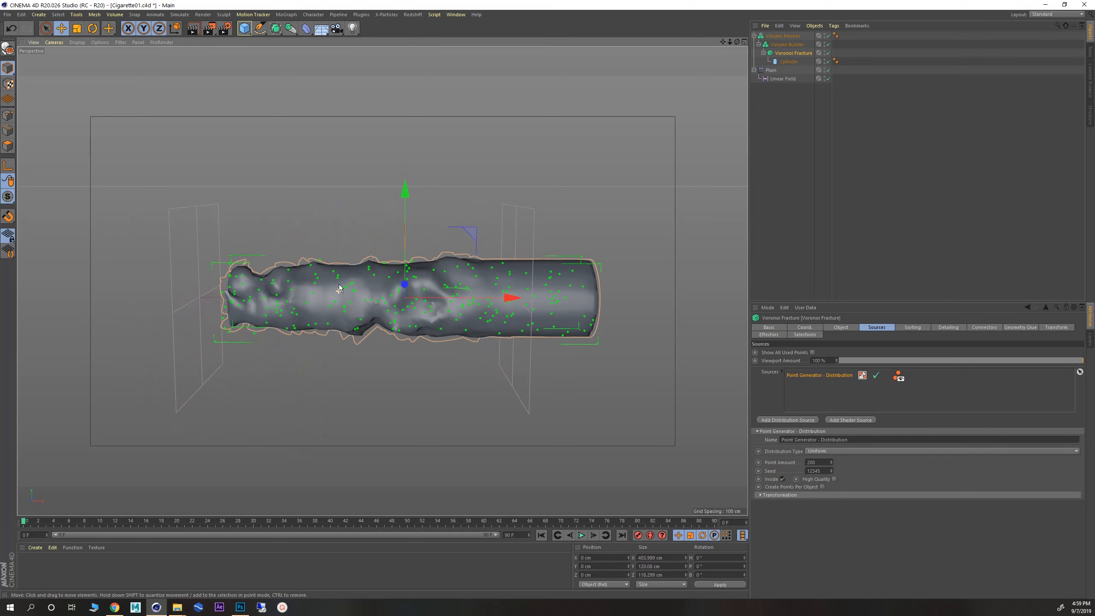
- Try a 2 cm voxel size on the Volume Builder and settle on 3 cm
left_click(784, 45)
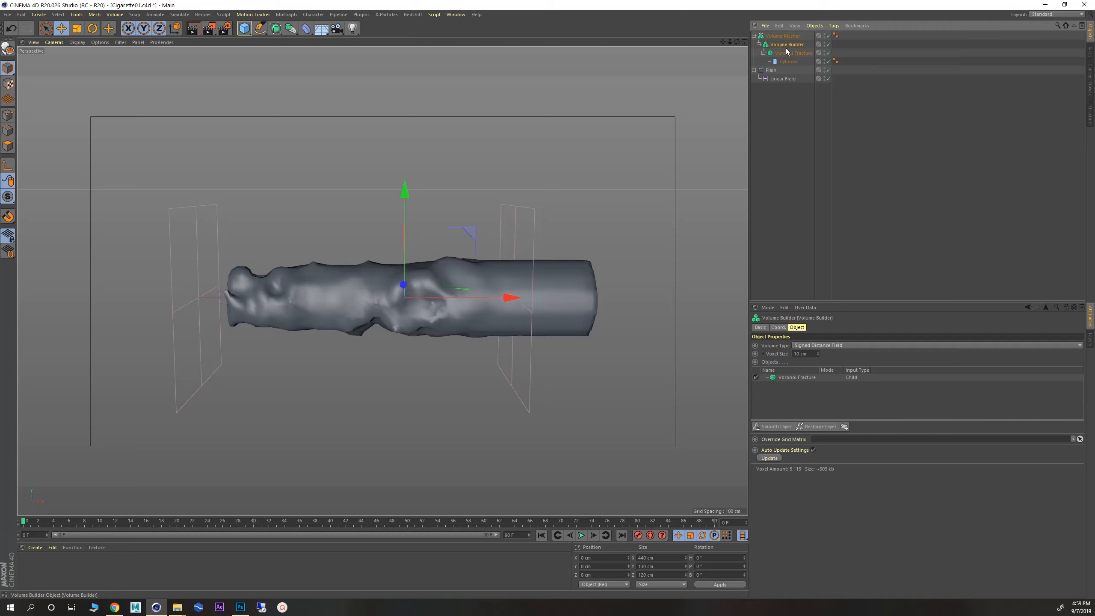
left_click(797, 354)
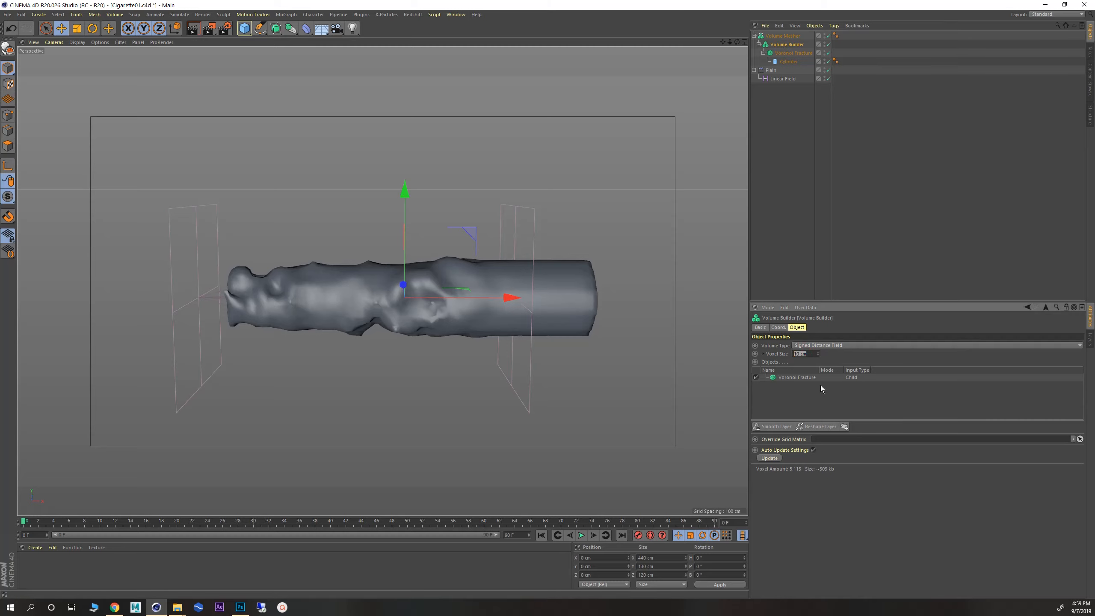
key("Return")
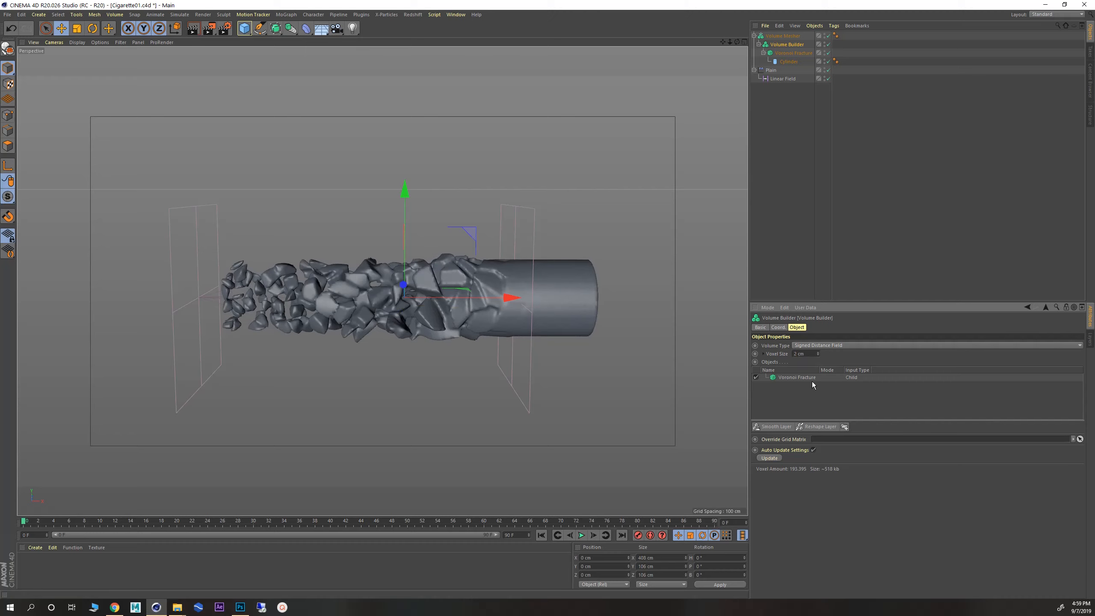
left_click_drag(283, 291, 320, 288, "alt")
left_click(801, 353)
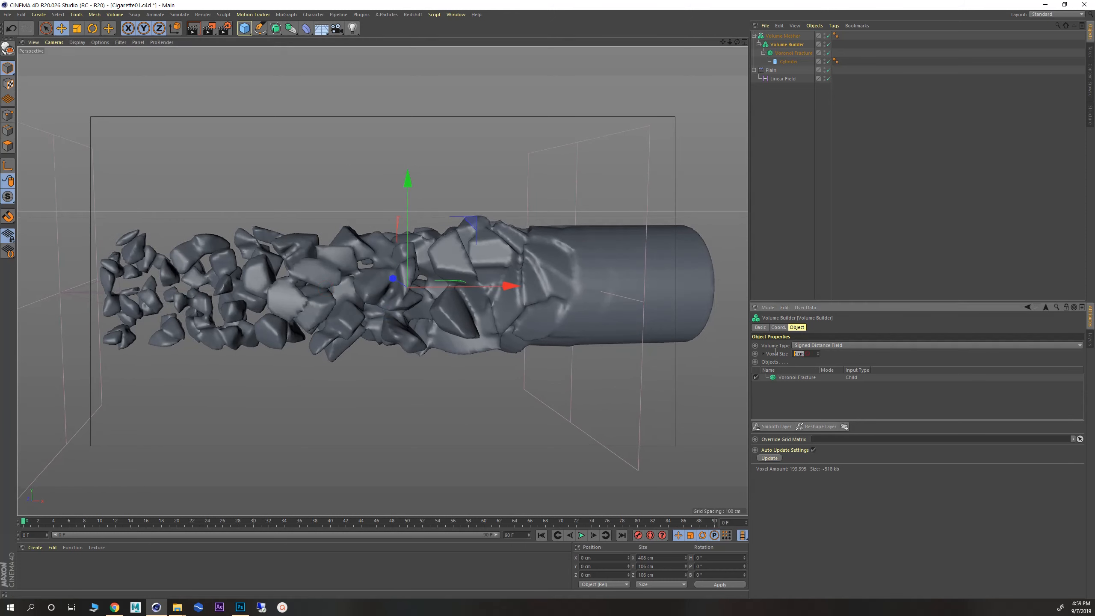
key("Return")
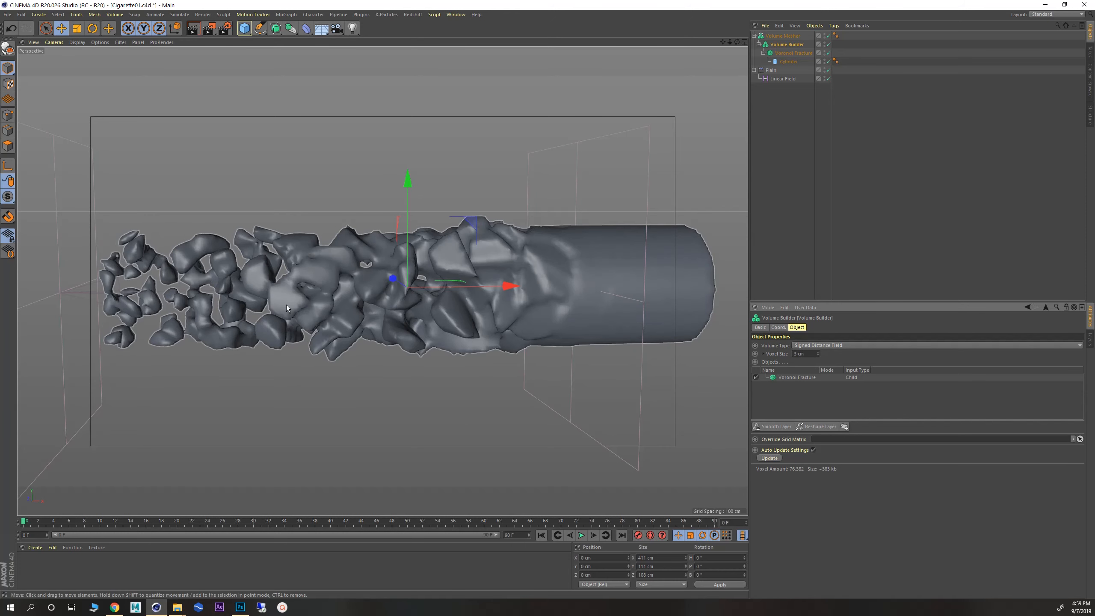
mouse_move(246, 306)
left_mouse_down("alt")
mouse_move(288, 305)
mouse_move(225, 300)
left_mouse_up("alt")
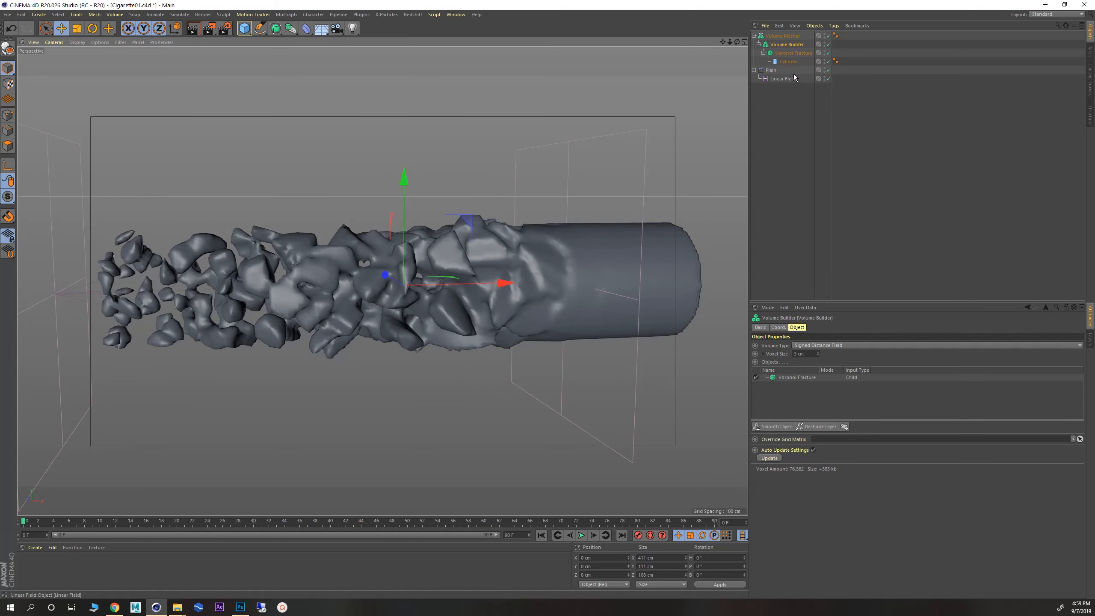
- Add a Reshape Layer above the Voronoi Fracture in the Volume Builder and set its offset to 3 cm
left_click(818, 429)
left_click(789, 377)
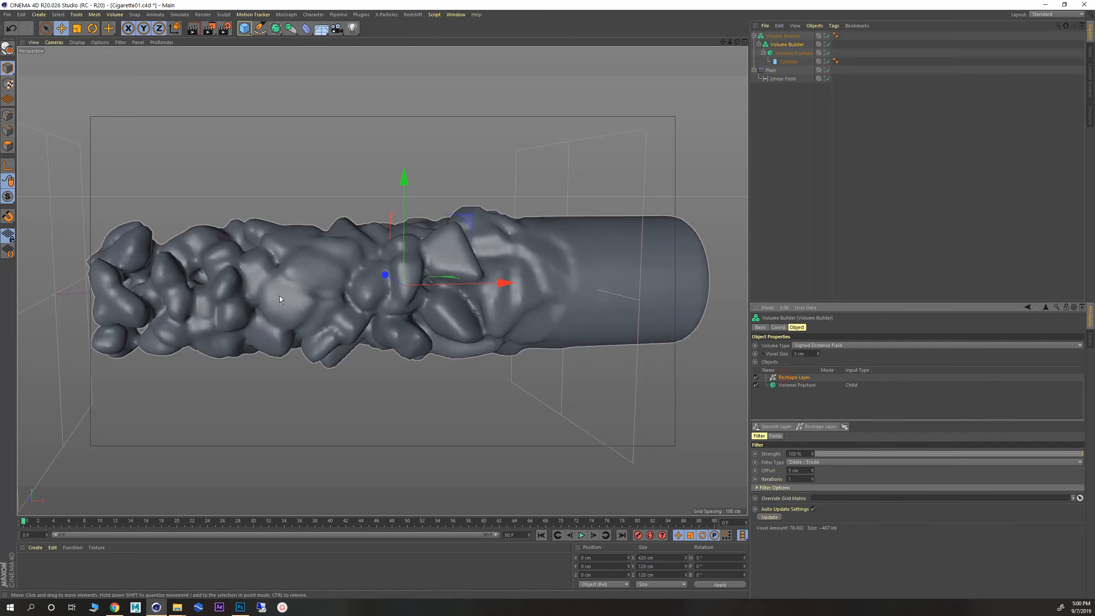
mouse_move(279, 297)
left_mouse_down("alt")
mouse_move(312, 310)
mouse_move(353, 297)
mouse_move(250, 294)
mouse_move(281, 298)
left_mouse_up("alt")
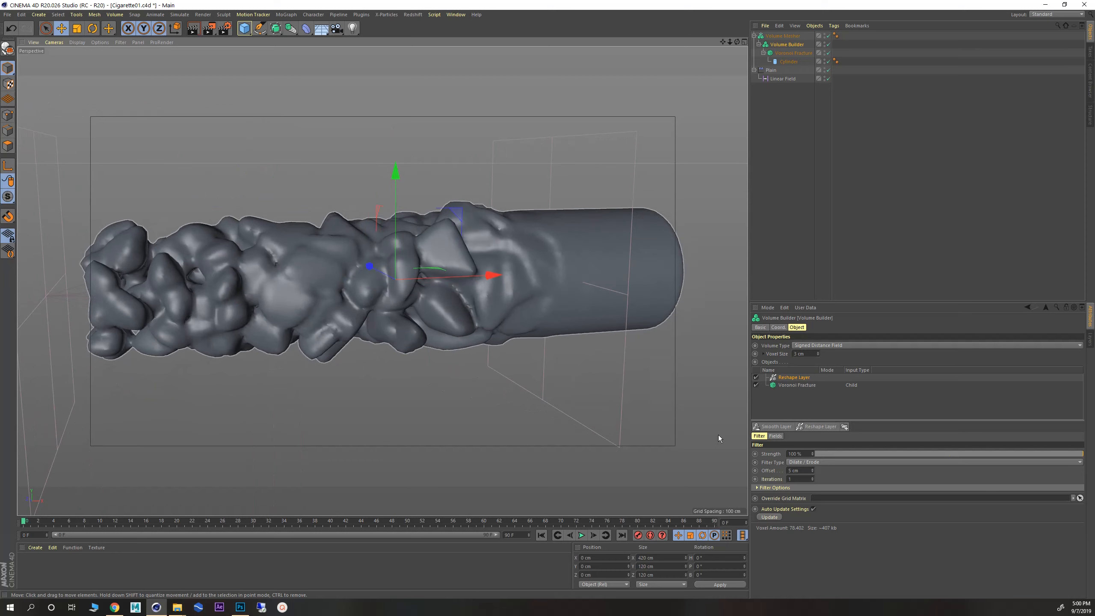
left_click(793, 470)
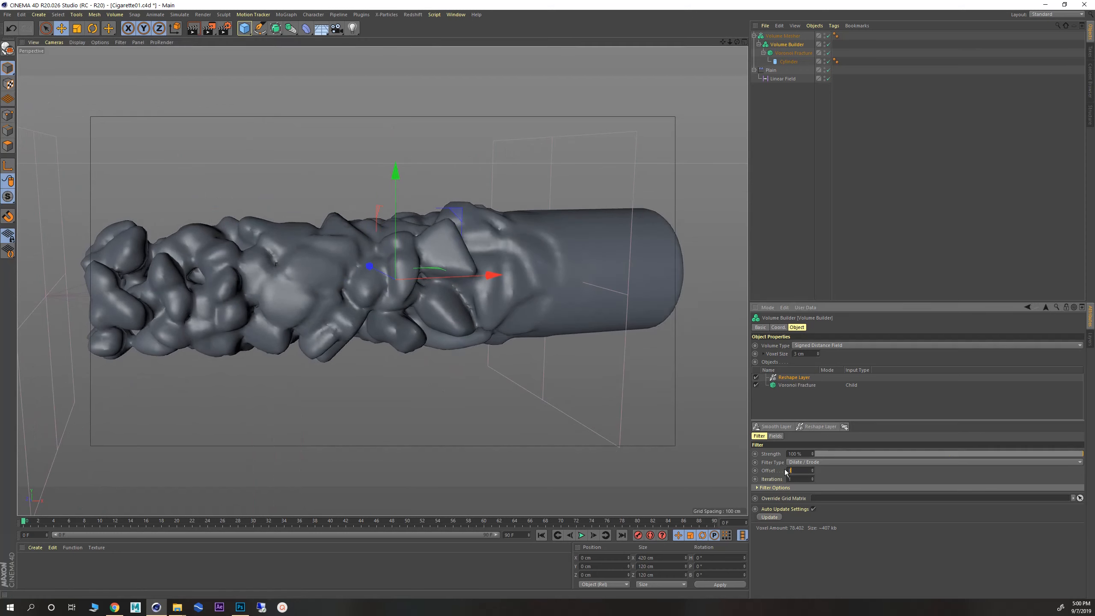
type("3")
key("Return")
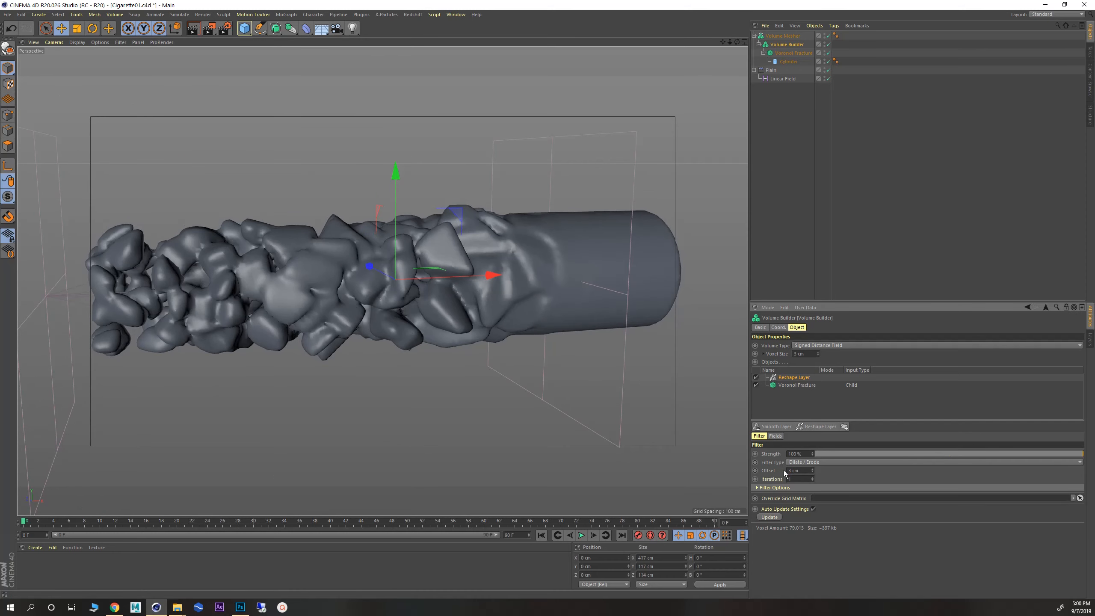
- Set the Plain effector's uniform scale parameter to -0.3
left_click(772, 71)
left_click(815, 327)
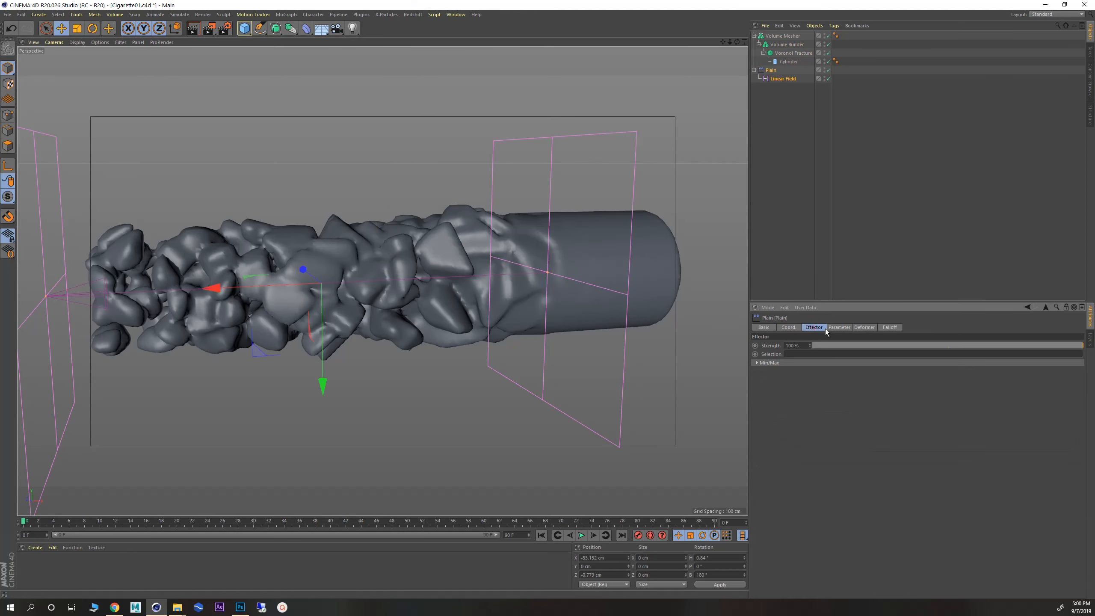
left_click(839, 328)
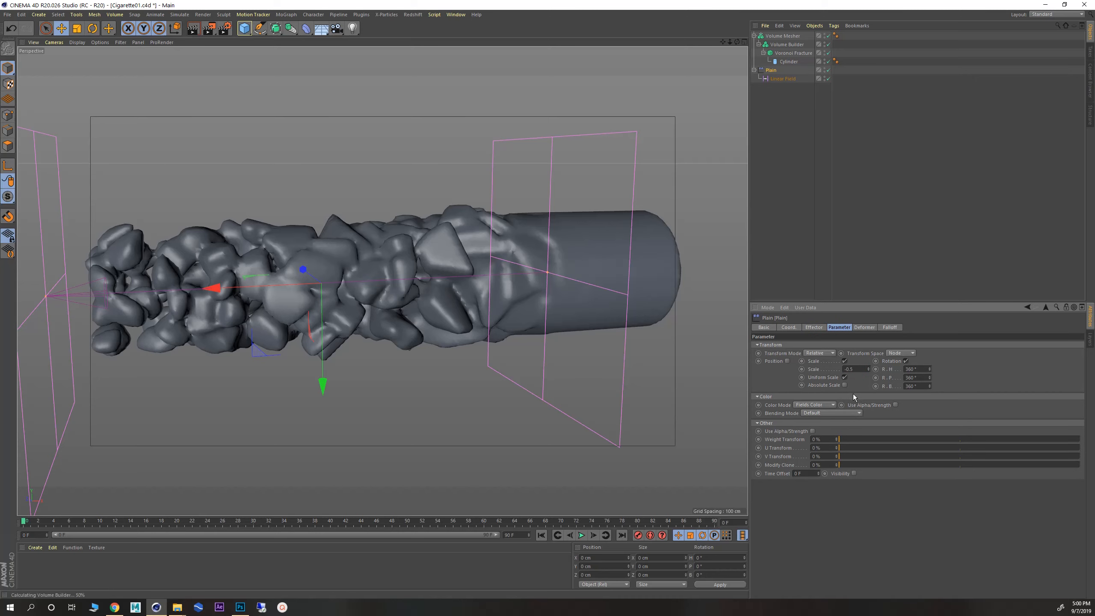
key("Return")
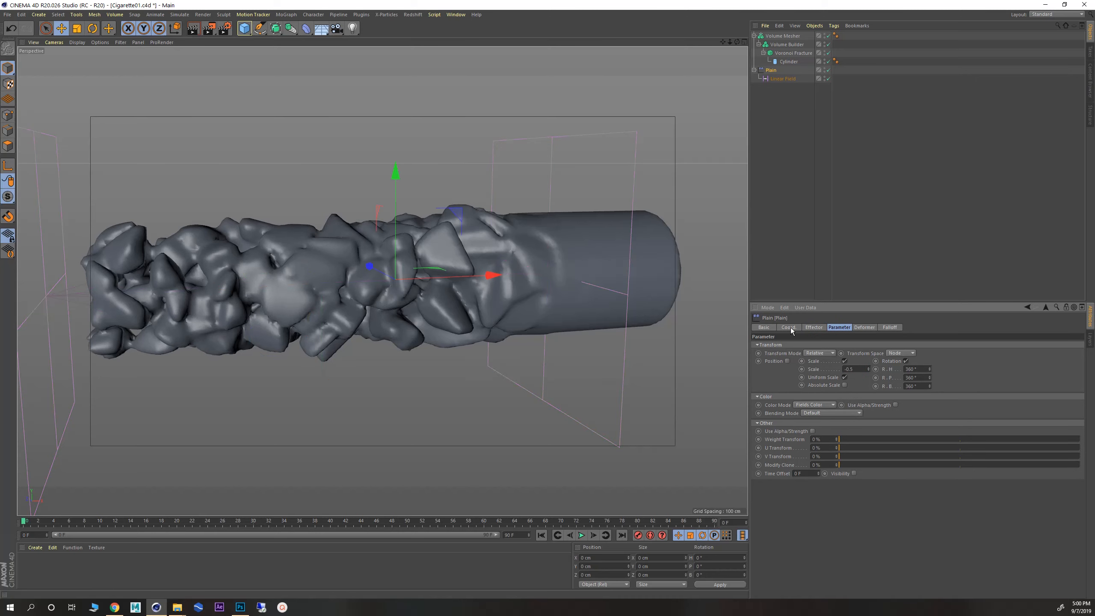
- Add a shader point source to the Voronoi Fracture and assign it a Noise shader
left_click(786, 53)
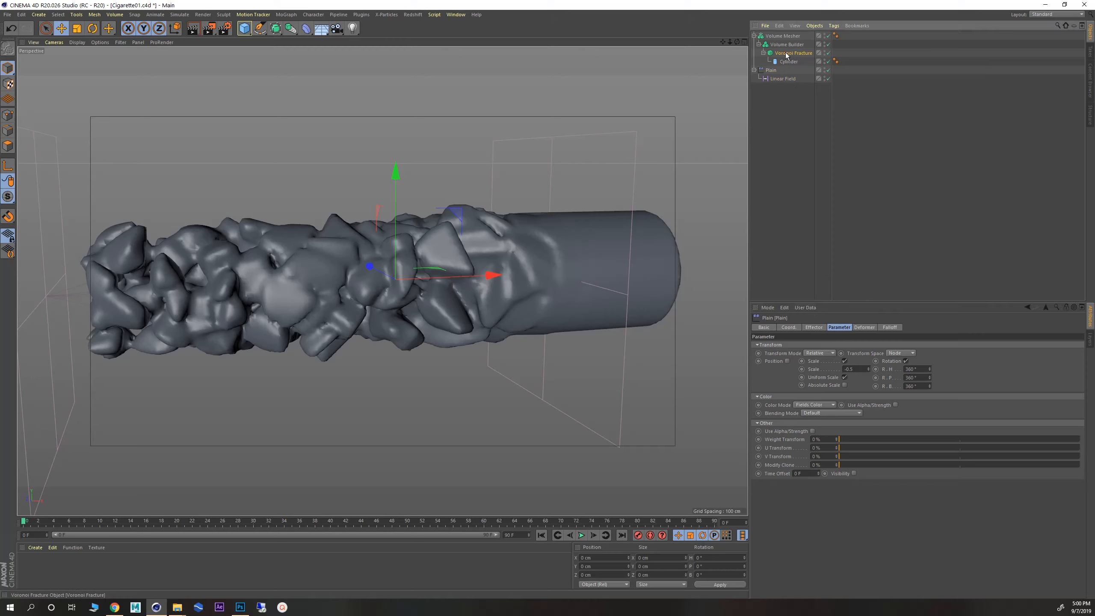
left_click(786, 45)
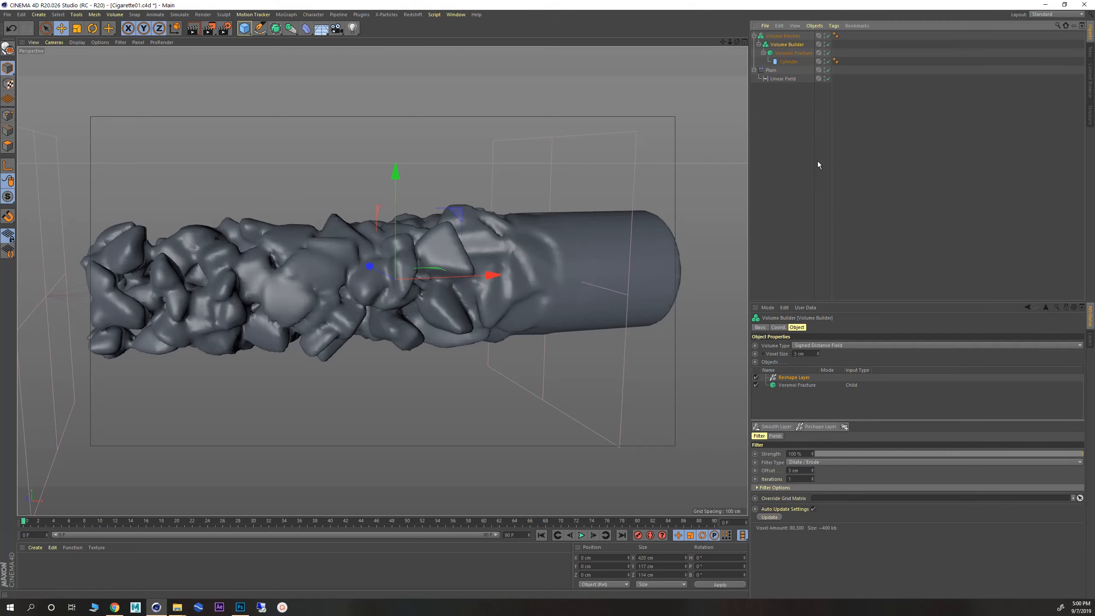
left_click(798, 53)
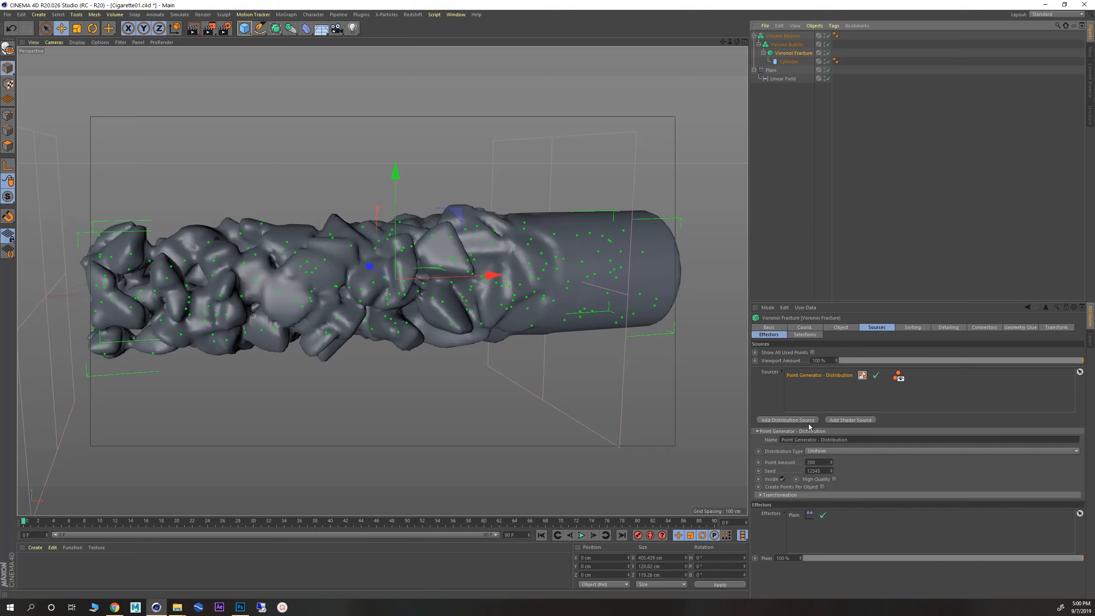
left_click(841, 421)
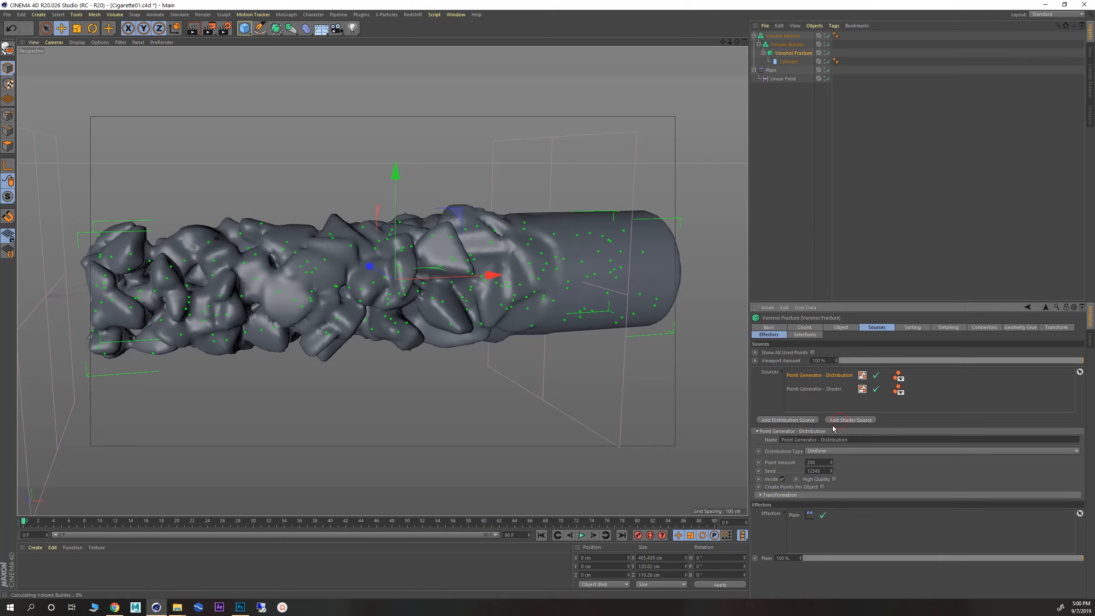
left_click(811, 391)
left_click(824, 459)
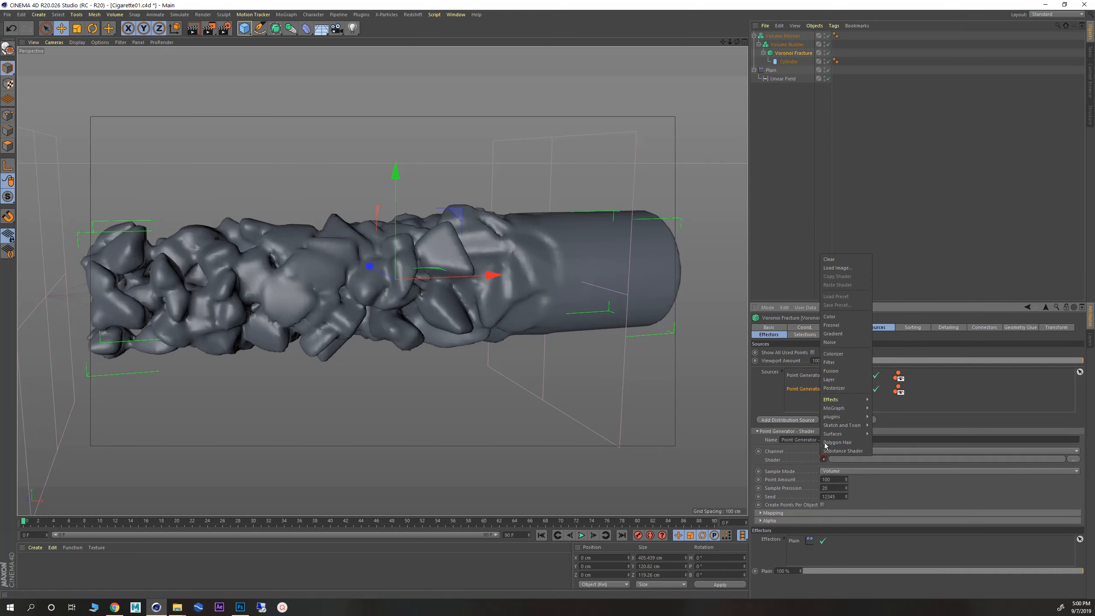
left_click(830, 342)
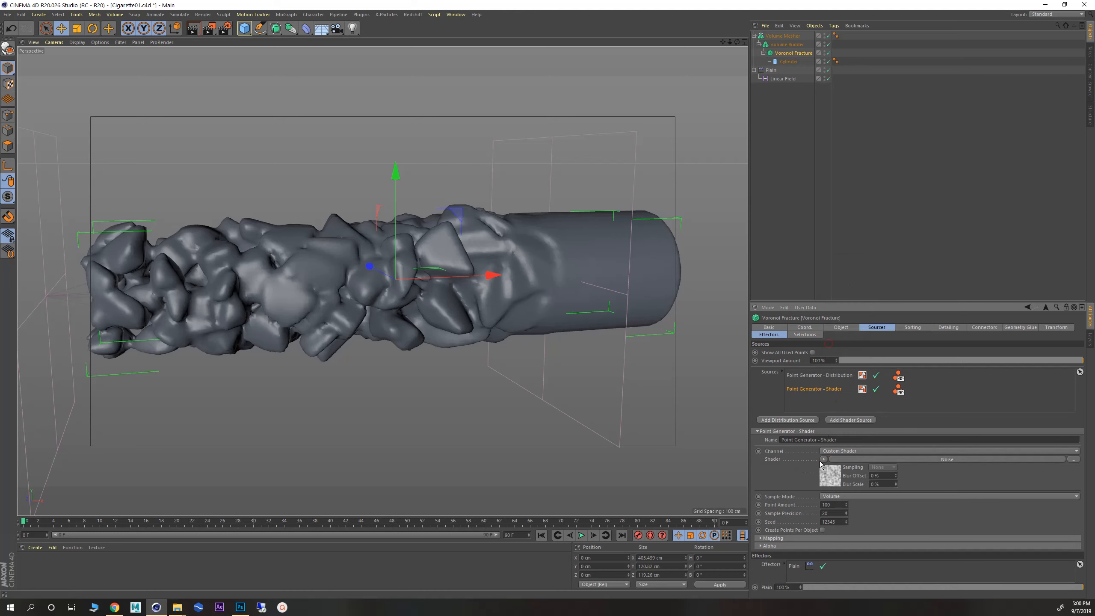
- Change the noise type of the point source's Noise shader to Zada
left_click(874, 457)
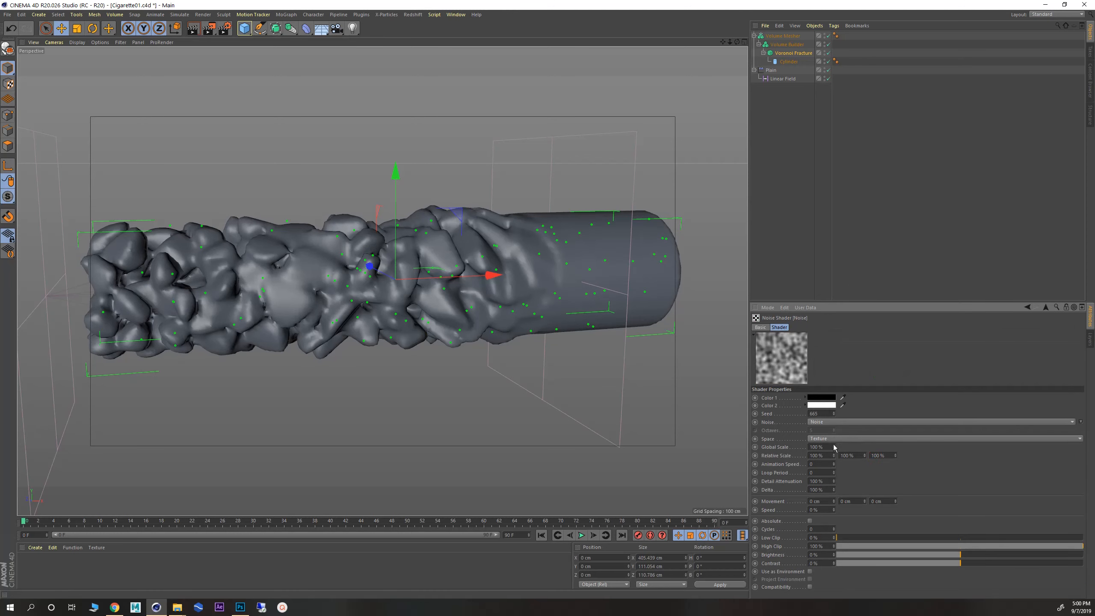
left_click(826, 421)
left_click(827, 413)
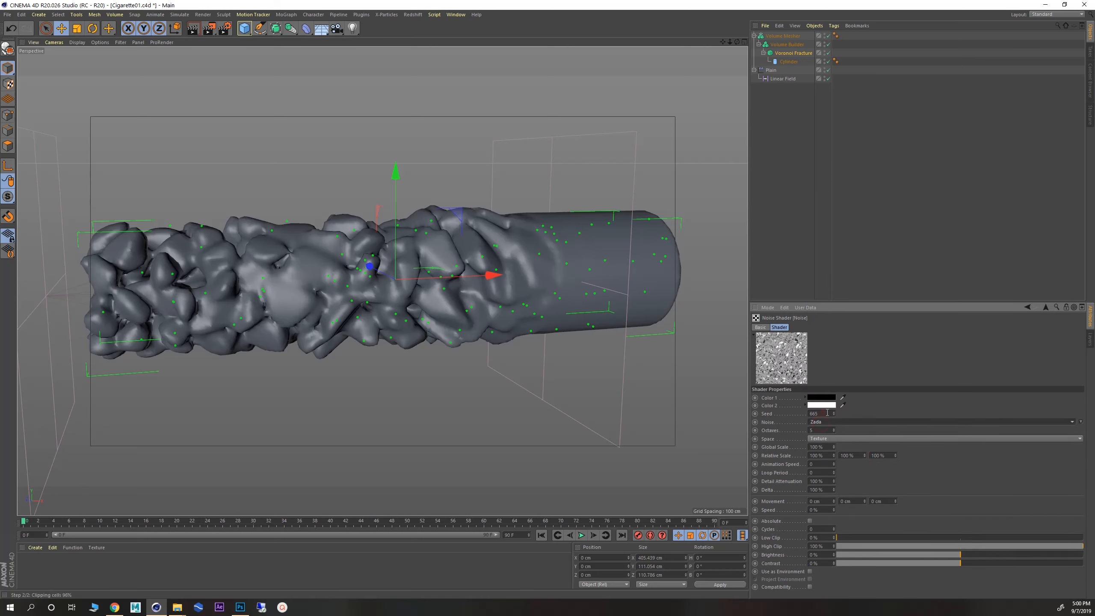
- Change the noise type of the point source's Noise shader to Voronoi 2 and return to the Voronoi Fracture's source settings
left_click(833, 421)
left_click(834, 410)
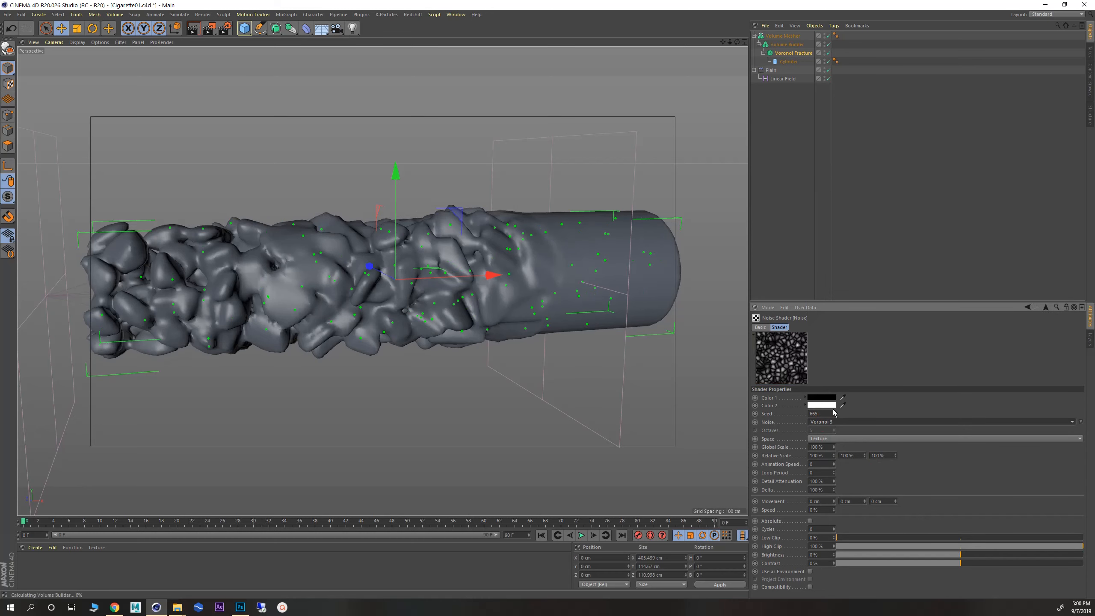
key("Up")
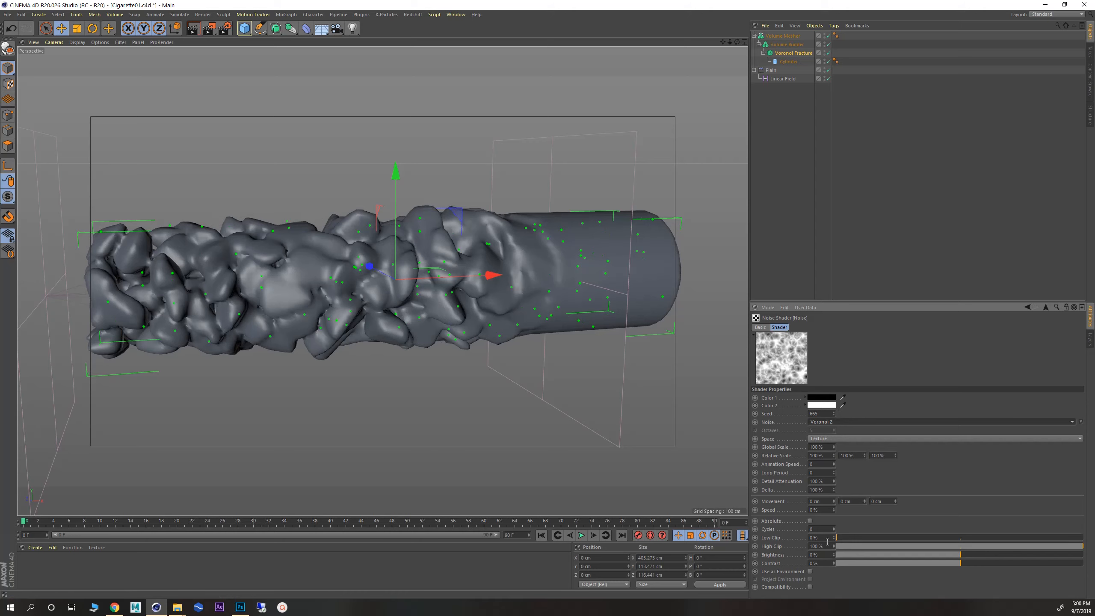
left_click(1027, 308)
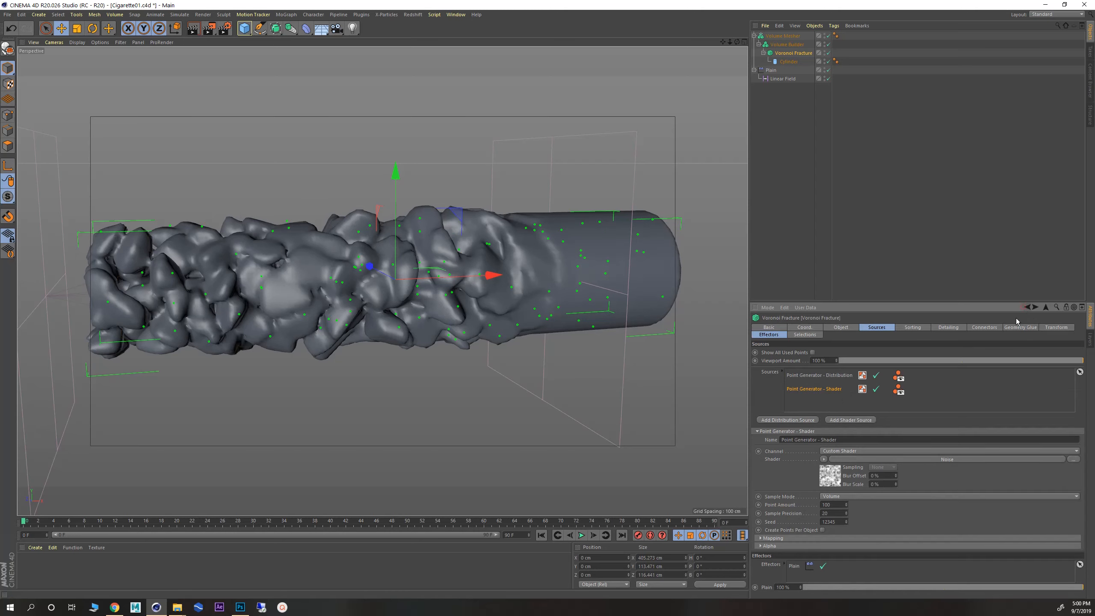
- Set the shader point source's point amount to 200 in the Voronoi Fracture
type("0")
key("Return")
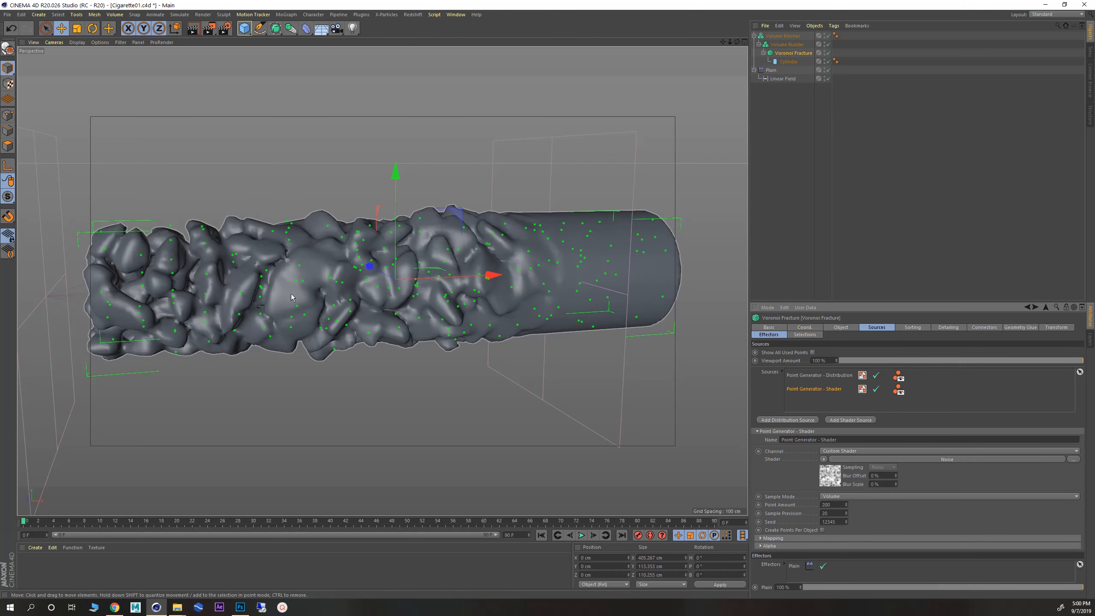
right_click_drag(291, 294, 261, 281, "alt")
mouse_move(293, 291)
left_mouse_down("alt")
mouse_move(271, 295)
mouse_move(418, 295)
mouse_move(271, 290)
mouse_move(293, 288)
left_mouse_up("alt")
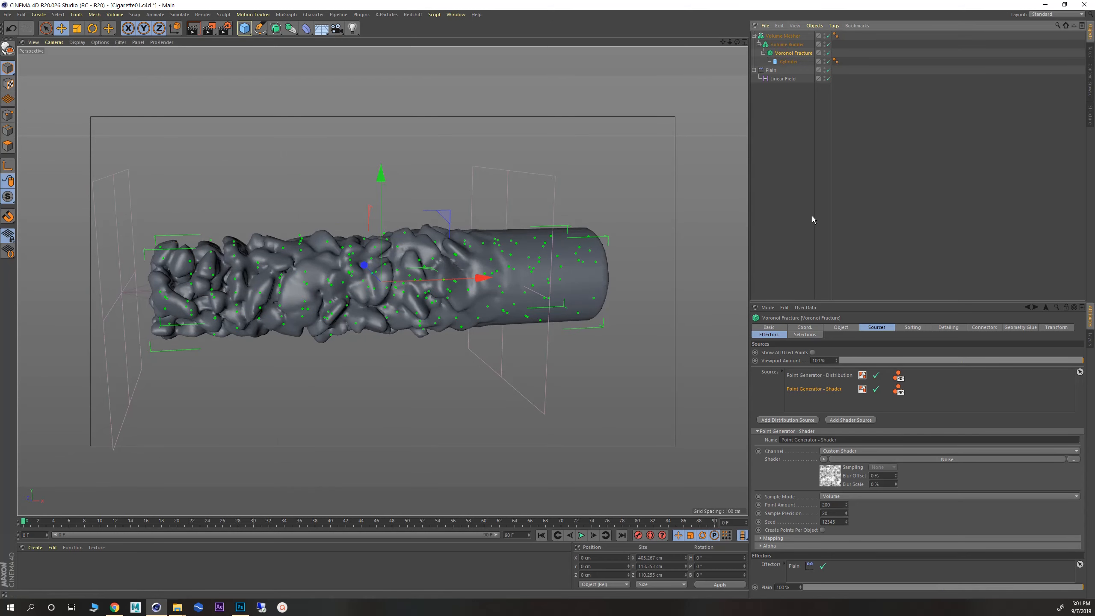
- Set the point amount of the Voronoi Fracture's distribution source to 600
left_click(820, 374)
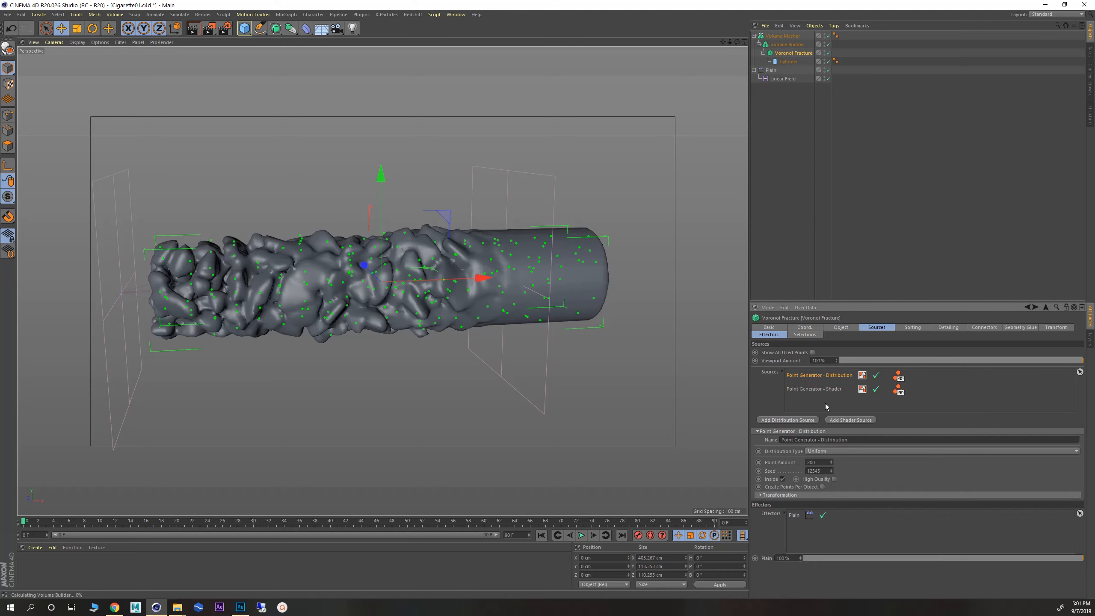
type("600")
key("Return")
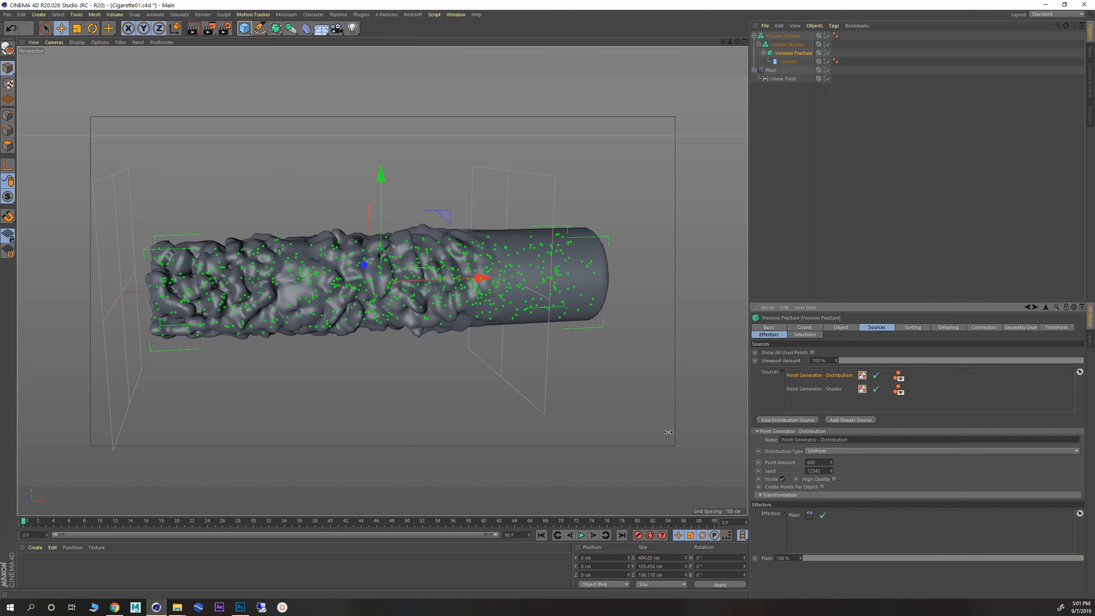
mouse_move(287, 294)
left_mouse_down("alt")
mouse_move(317, 278)
mouse_move(273, 286)
mouse_move(283, 285)
left_mouse_up("alt")
- Set the Volume Builder's voxel size to 4 cm
left_click(784, 45)
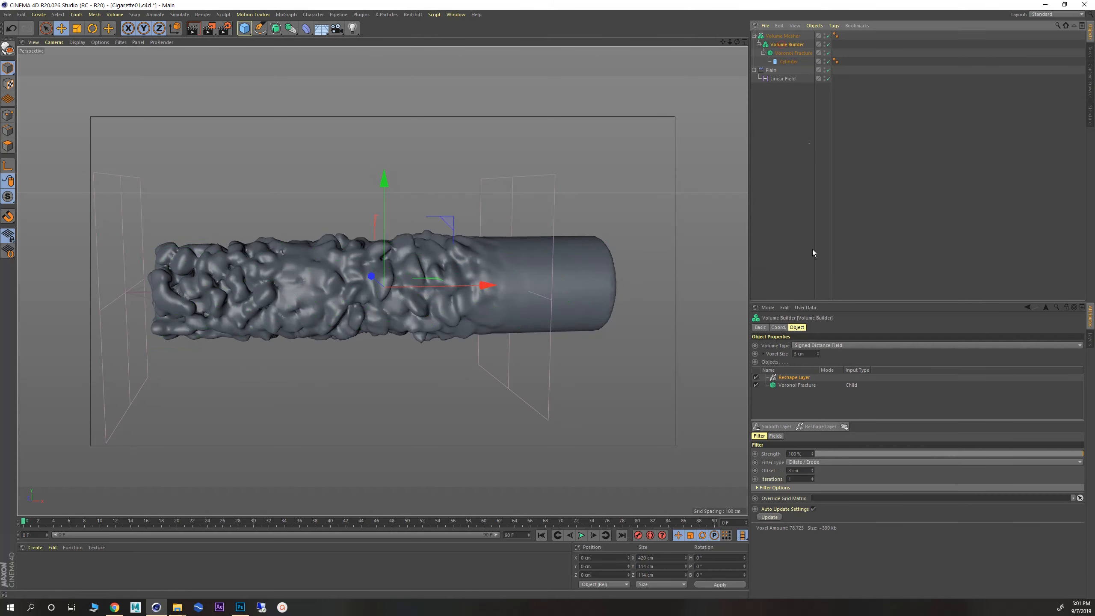
left_click(798, 354)
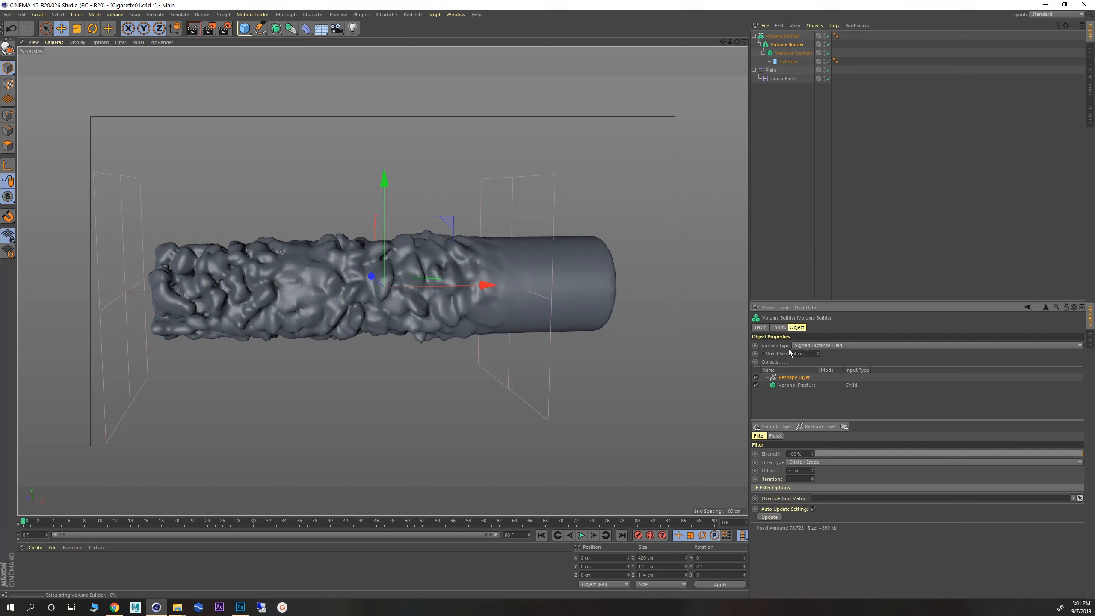
type("4")
key("Return")
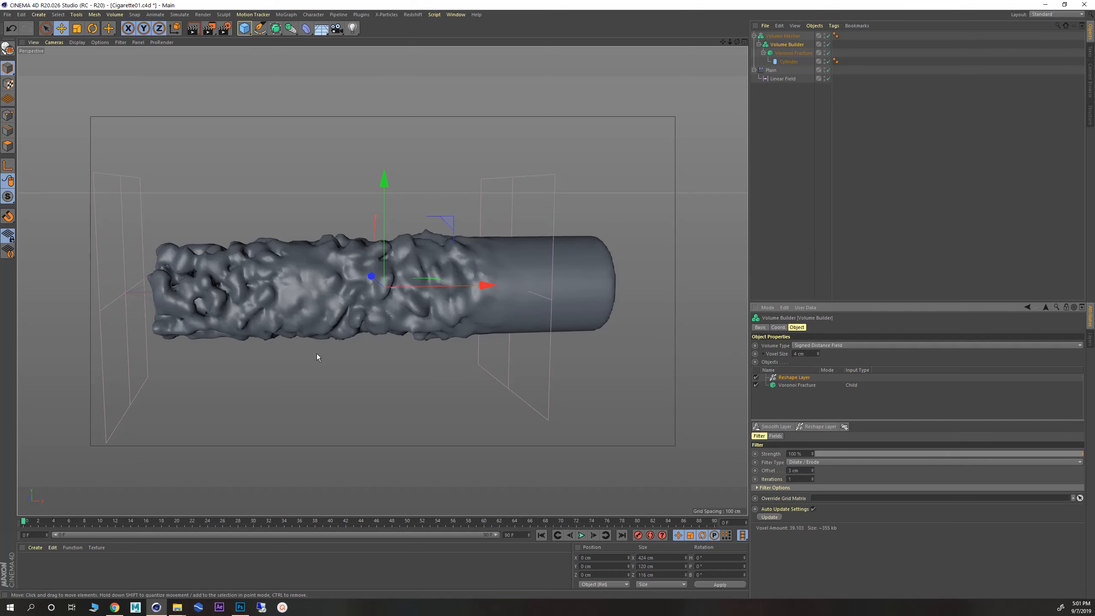
- Examine the meshed ash surface of the cylinder from several angles and distances
left_click_drag(316, 356, 272, 301, "alt")
mouse_move(351, 303)
left_mouse_down("alt")
mouse_move(312, 281)
mouse_move(319, 344)
mouse_move(311, 264)
mouse_move(373, 303)
mouse_move(336, 290)
left_mouse_up("alt")
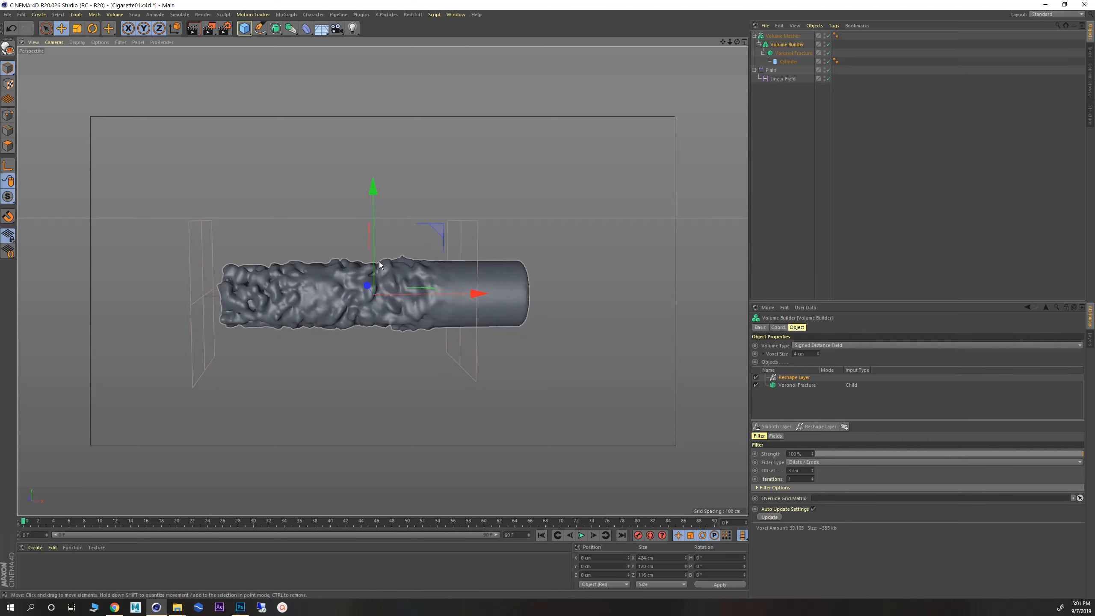
mouse_move(315, 283)
left_mouse_down("alt")
mouse_move(350, 304)
mouse_move(305, 296)
left_mouse_up("alt")
right_click_drag(359, 270, 493, 318, "alt")
middle_click_drag(337, 301, 359, 249, "alt")
right_click_drag(400, 250, 327, 255, "alt")
mouse_move(326, 255)
left_mouse_down("alt")
mouse_move(375, 270)
mouse_move(415, 254)
mouse_move(322, 257)
left_mouse_up("alt")
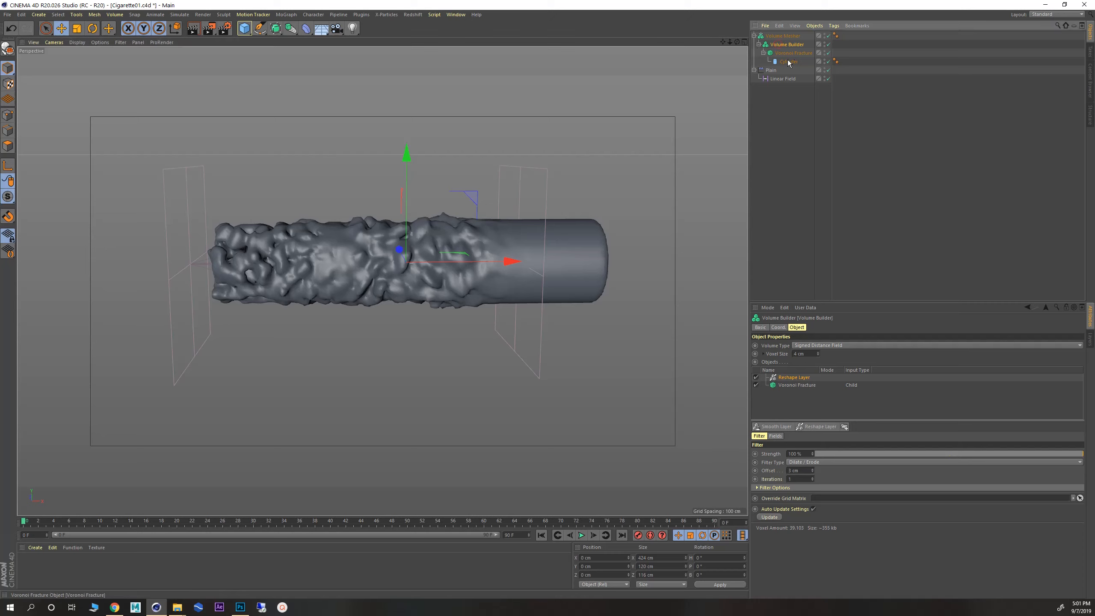
- Create a Shader Field with a Noise shader and make it a child of the Volume Builder above the Voronoi Fracture
left_click(36, 14)
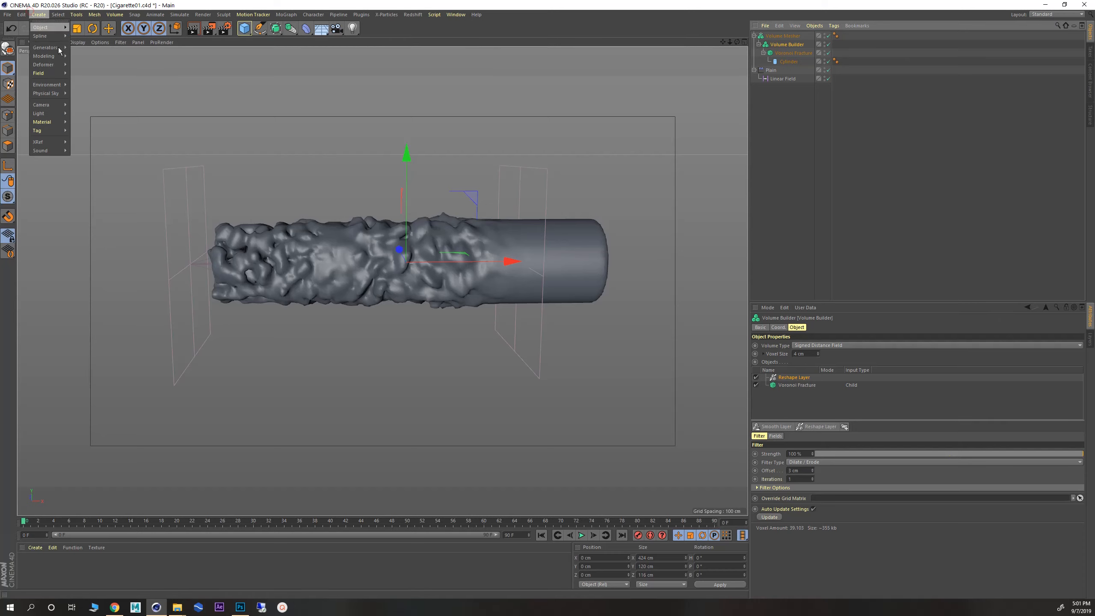
mouse_move(43, 73)
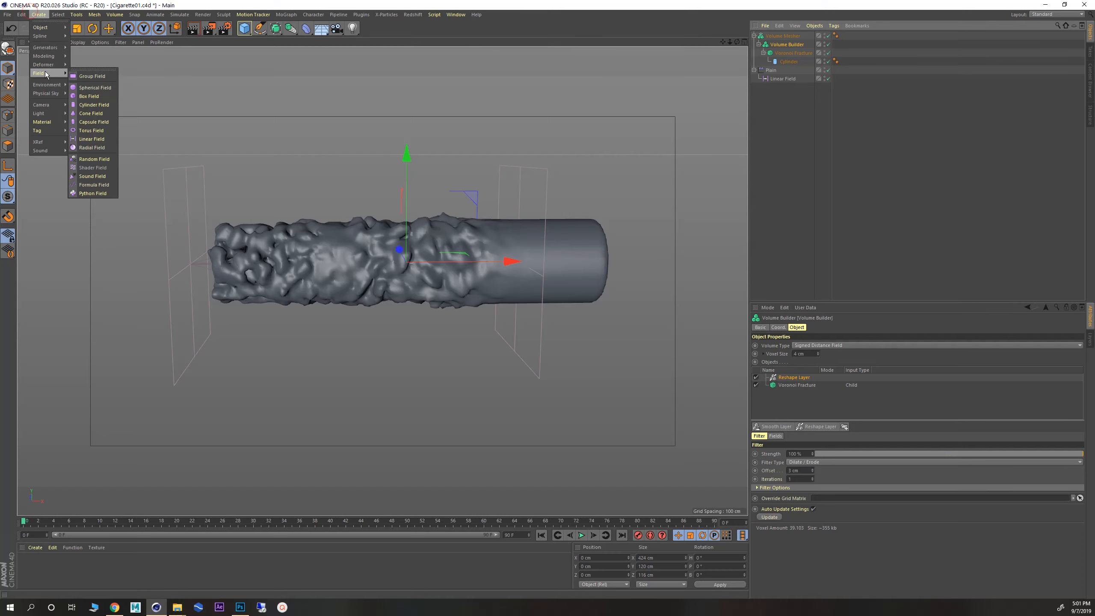
left_click(93, 167)
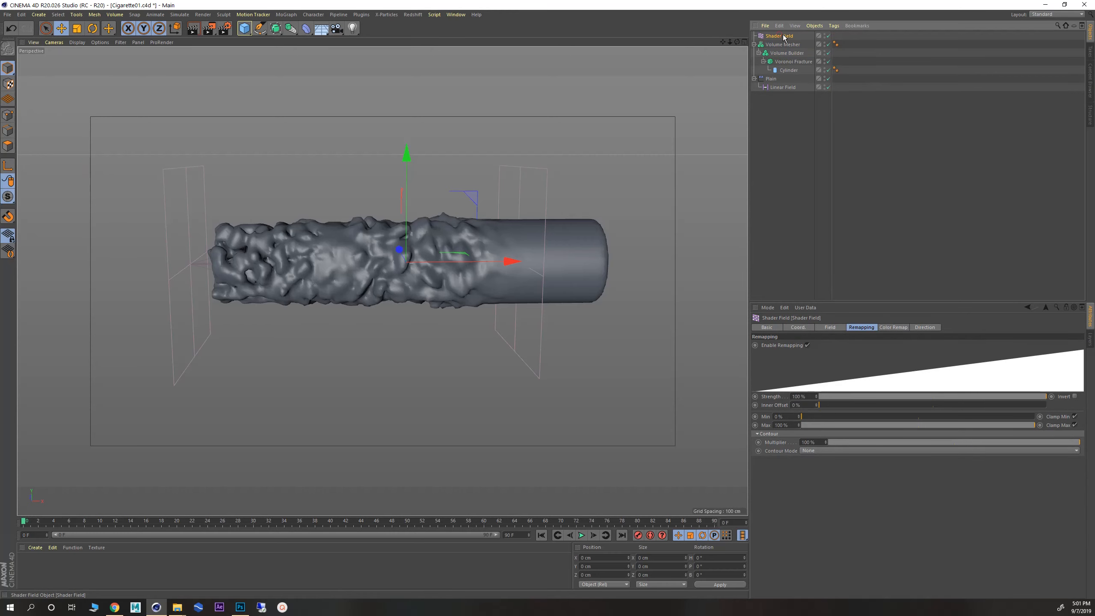
left_click(832, 327)
left_click(783, 365)
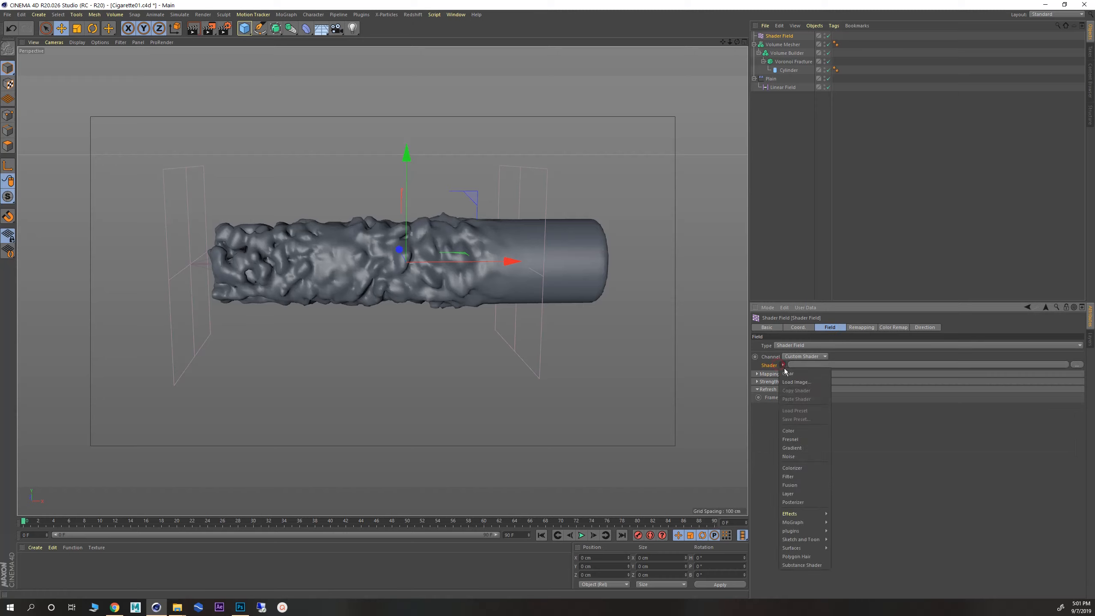
left_click(802, 456)
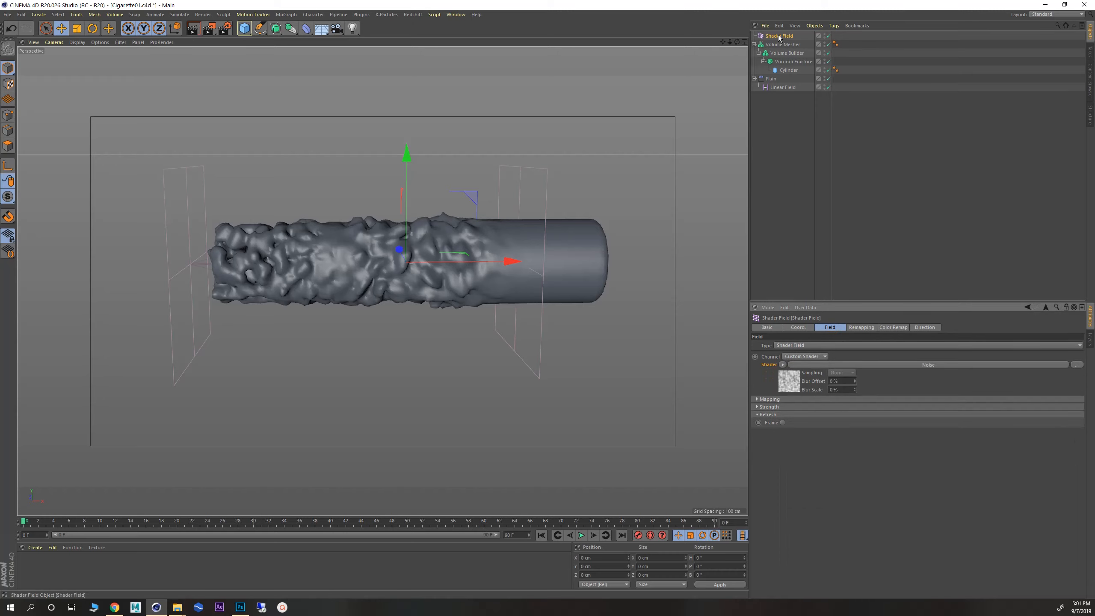
left_click_drag(780, 39, 793, 56)
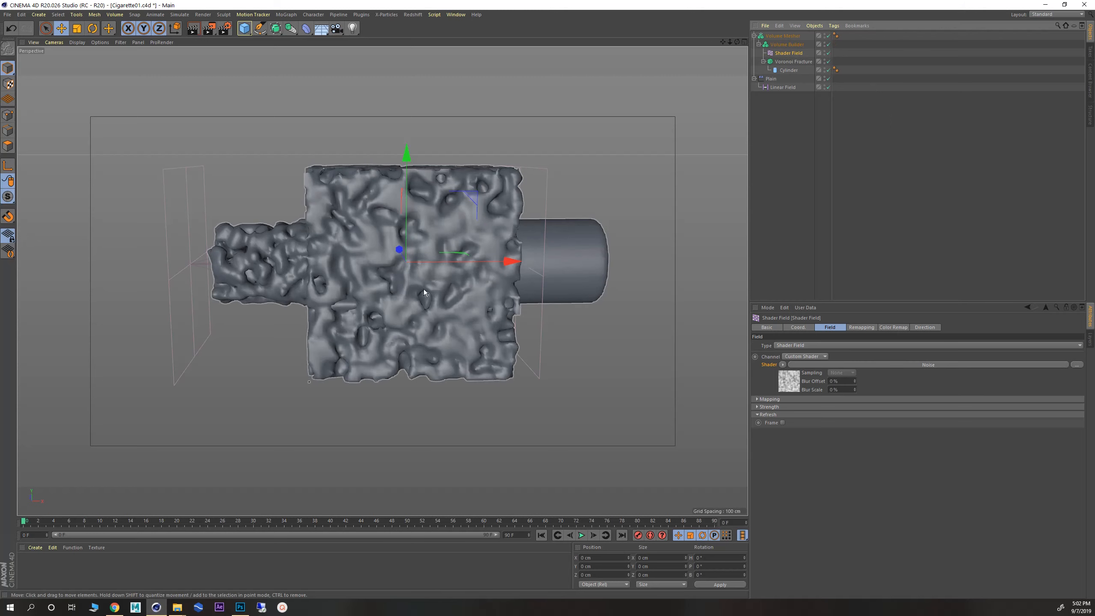
mouse_move(361, 250)
left_mouse_down("alt")
mouse_move(453, 275)
mouse_move(363, 241)
mouse_move(363, 260)
mouse_move(406, 243)
mouse_move(360, 242)
left_mouse_up("alt")
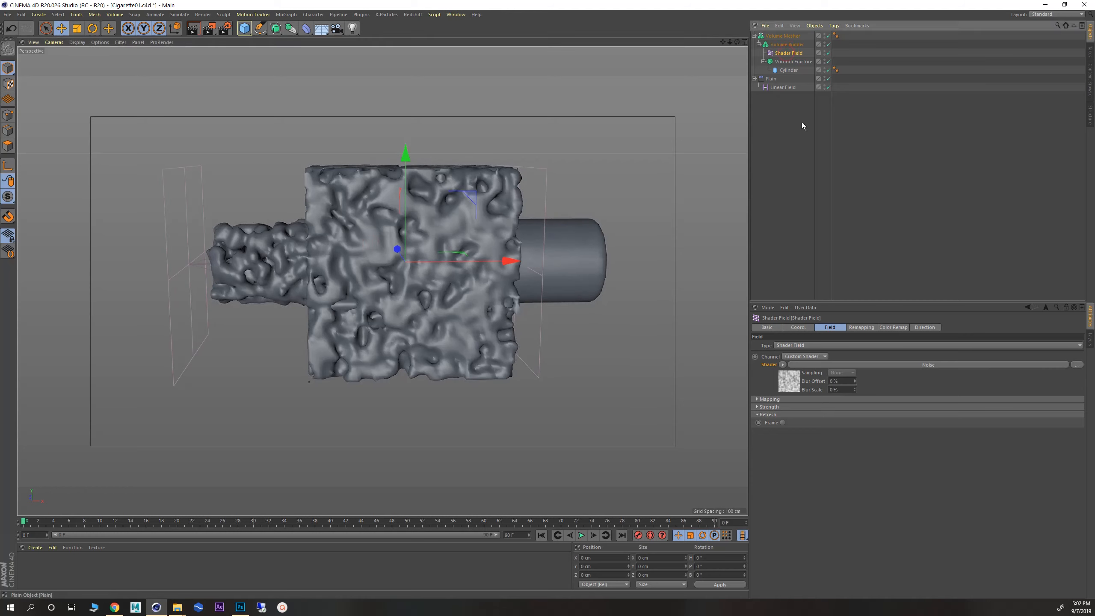
- In the Volume Builder, set the Y size of the Shader Field's creation box to 100 cm
left_click(787, 45)
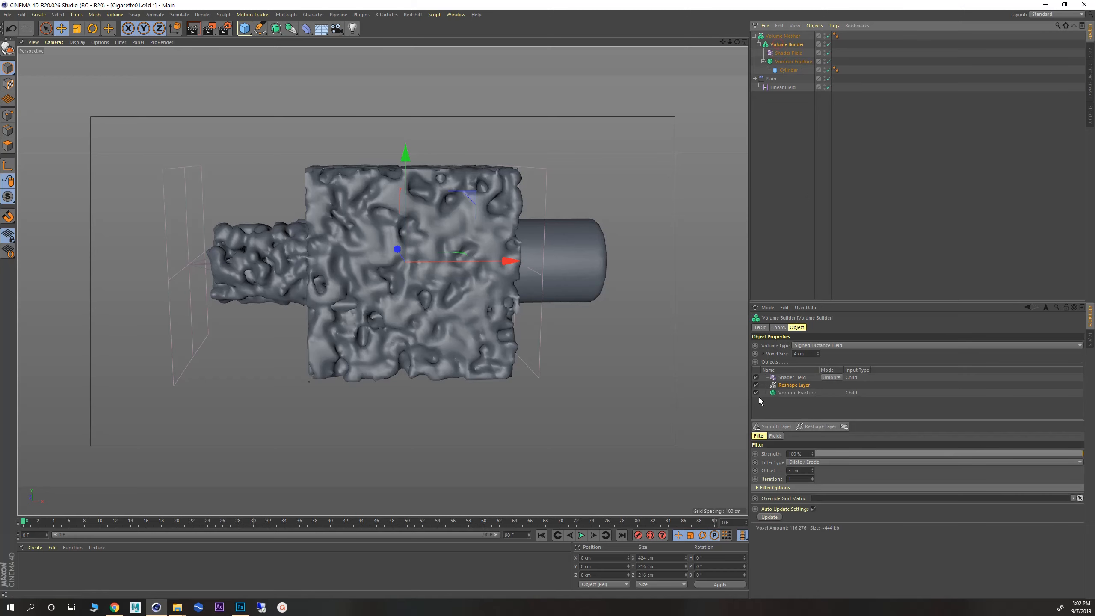
left_click(791, 378)
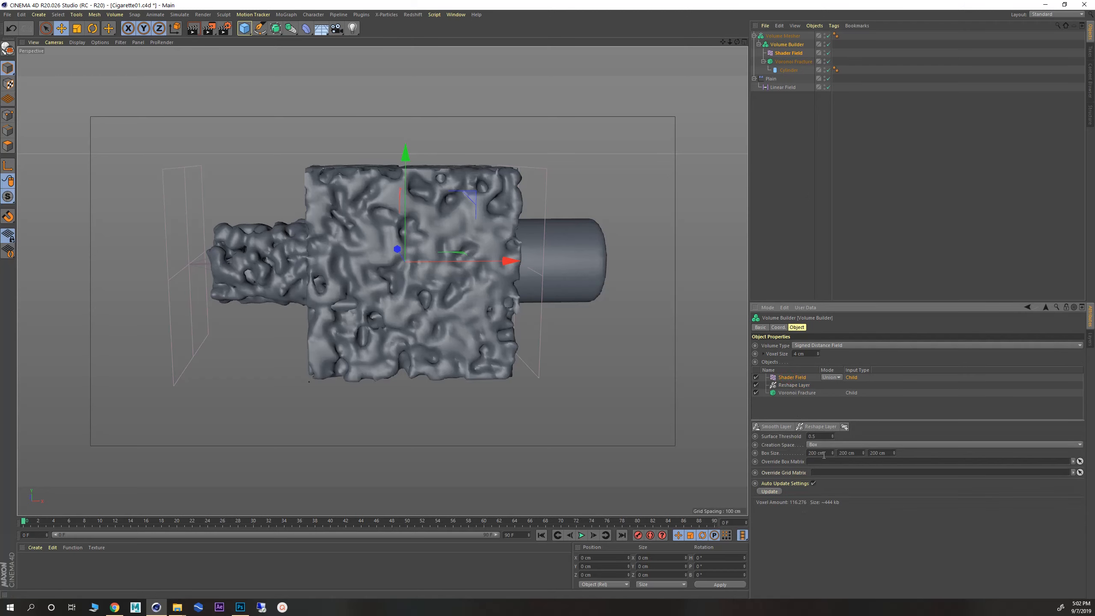
left_click(856, 454)
type("400")
key("Return")
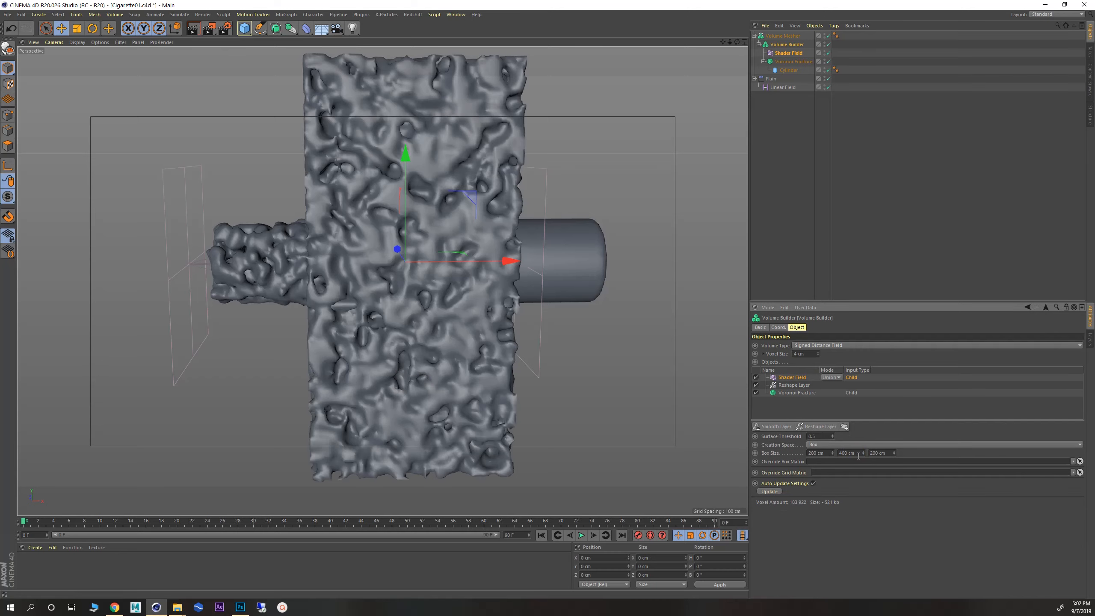
left_click(856, 453)
type("100")
key("Return")
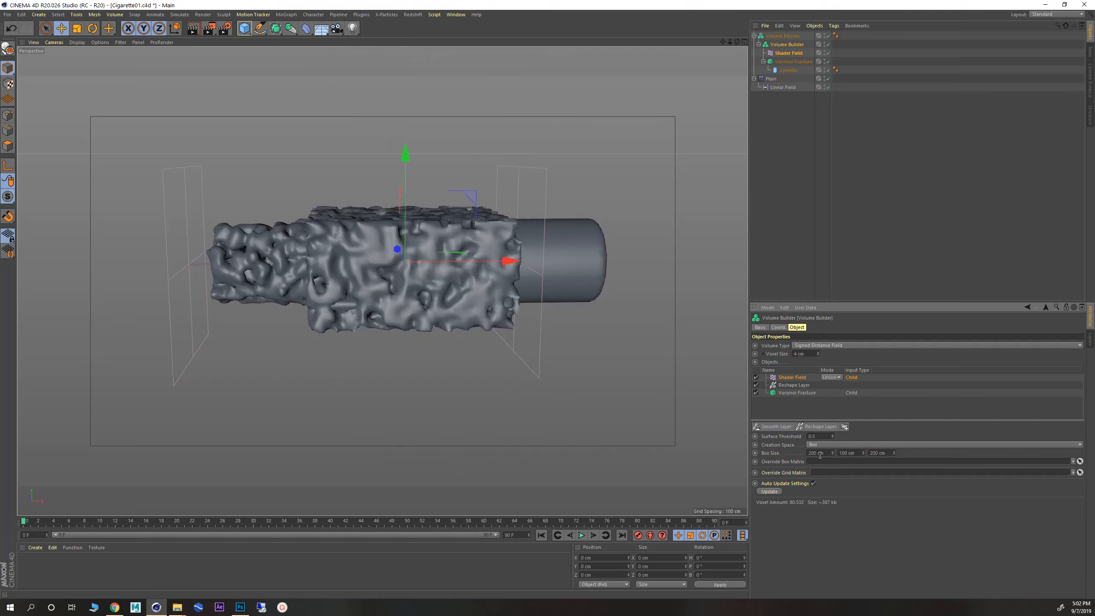
- Set the Shader Field's box size to 400 cm in X and 100 cm in Z
left_click(820, 454)
type("400")
key("Return")
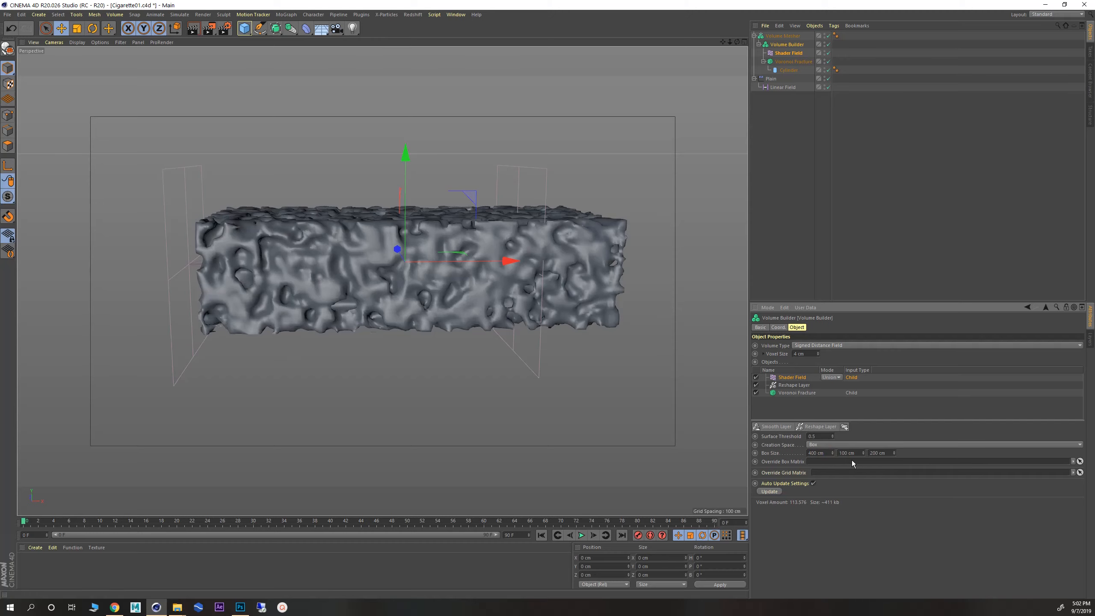
left_click(887, 454)
key("Return")
mouse_move(323, 253)
left_mouse_down("alt")
mouse_move(387, 319)
mouse_move(430, 271)
mouse_move(308, 254)
left_mouse_up("alt")
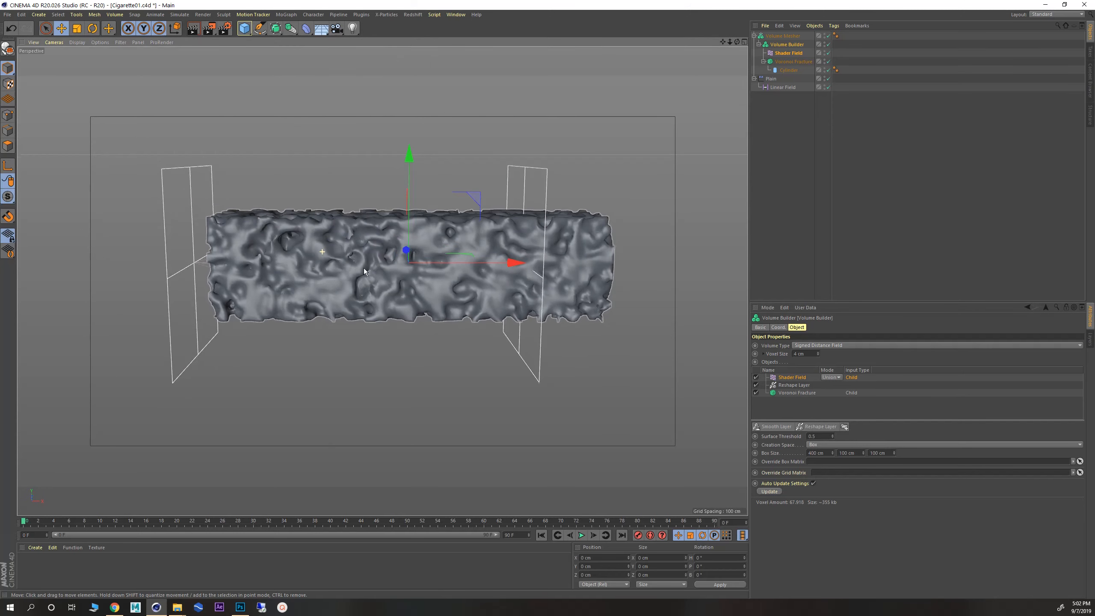
- Set the Shader Field's mode to Subtract in the Volume Builder and open the field's Noise shader settings
left_click(831, 377)
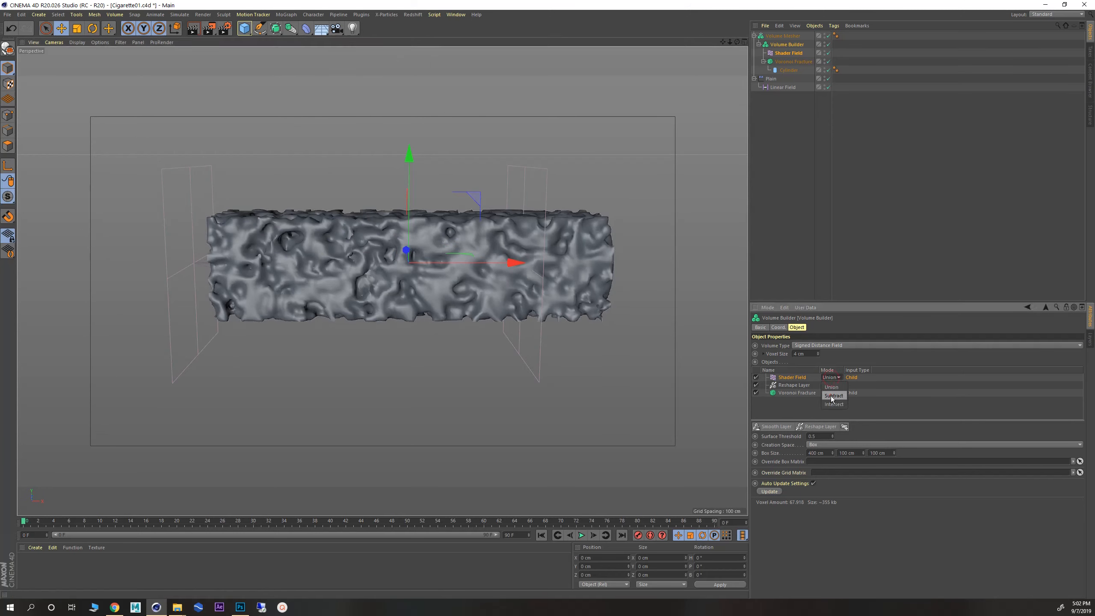
left_click(832, 396)
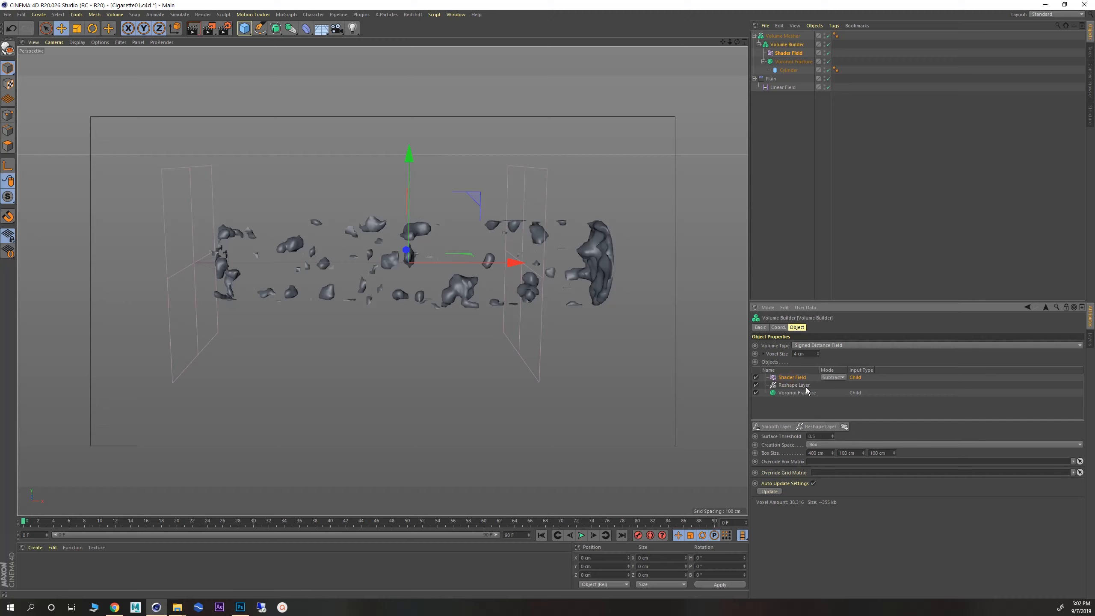
left_click(786, 53)
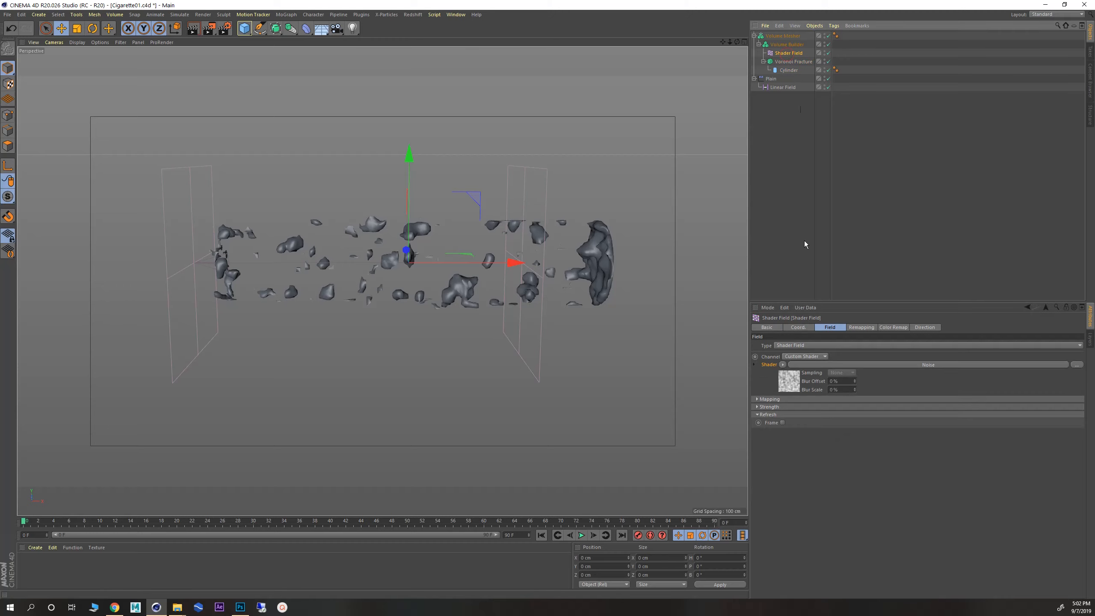
left_click(867, 364)
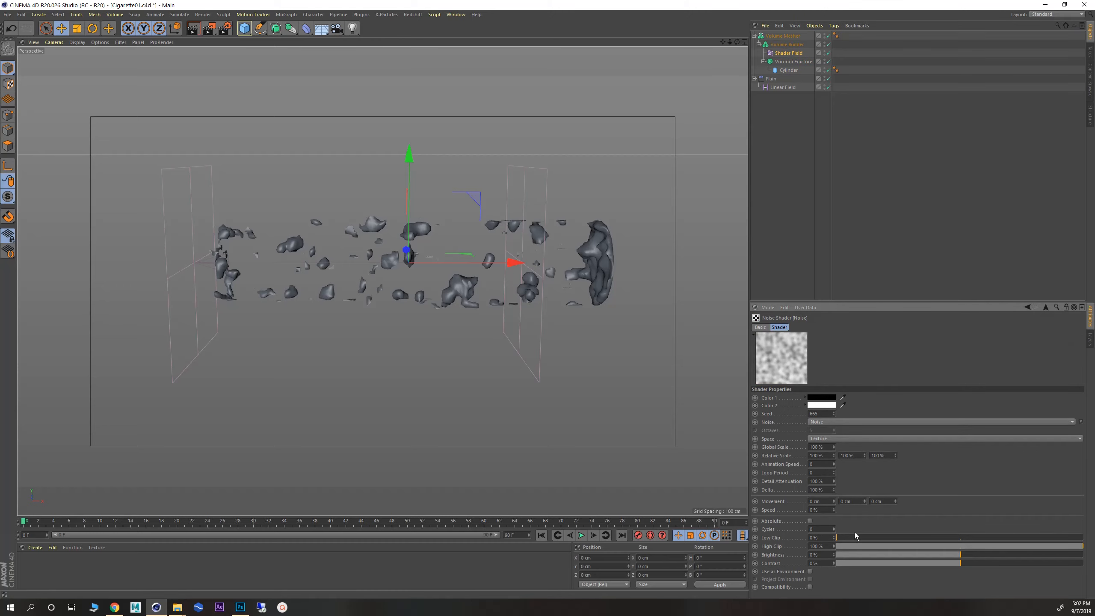
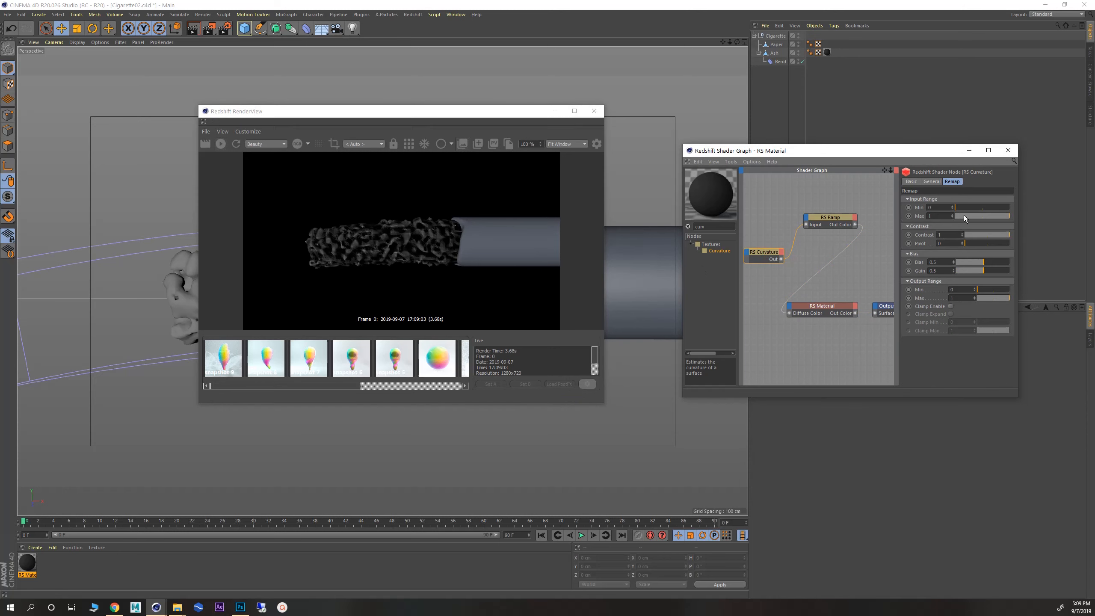
- Lower the RS Curvature node's maximum input range to about 0.065, minimize the shader graph and move the RenderView aside
left_click_drag(967, 218, 962, 216)
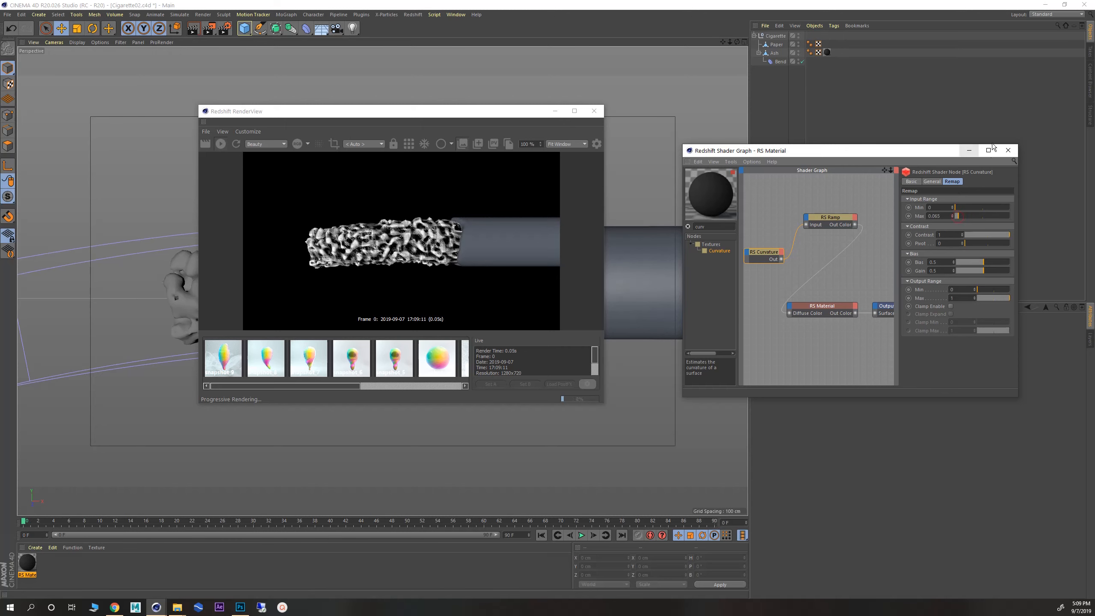
left_click(962, 150)
left_click_drag(328, 111, 165, 76)
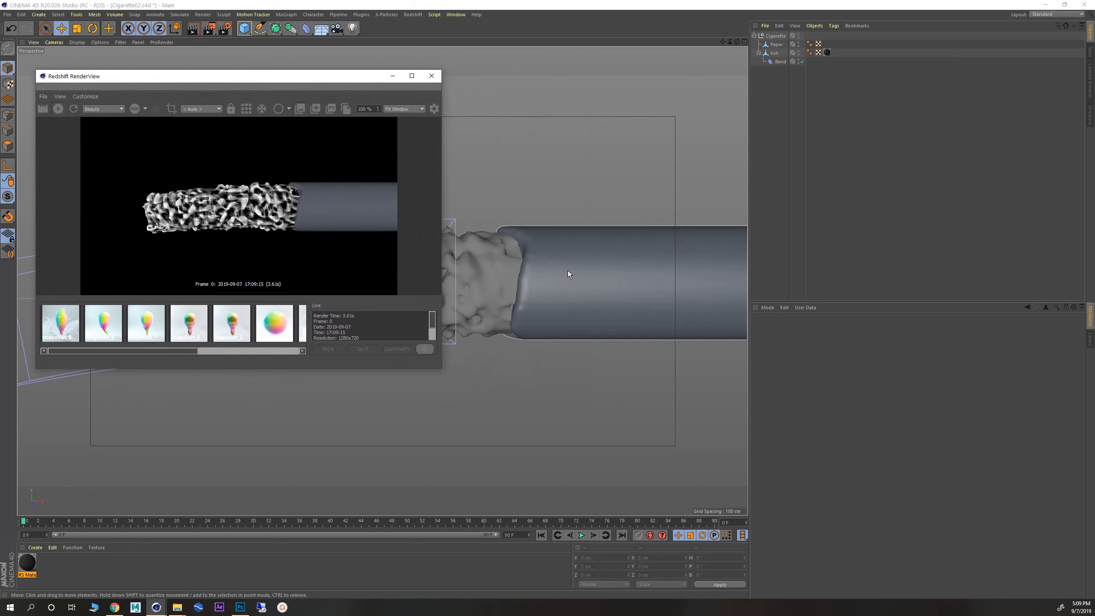
- Add a Redshift Area Light to the scene and move the RenderView away from the light in the viewport
left_click(413, 14)
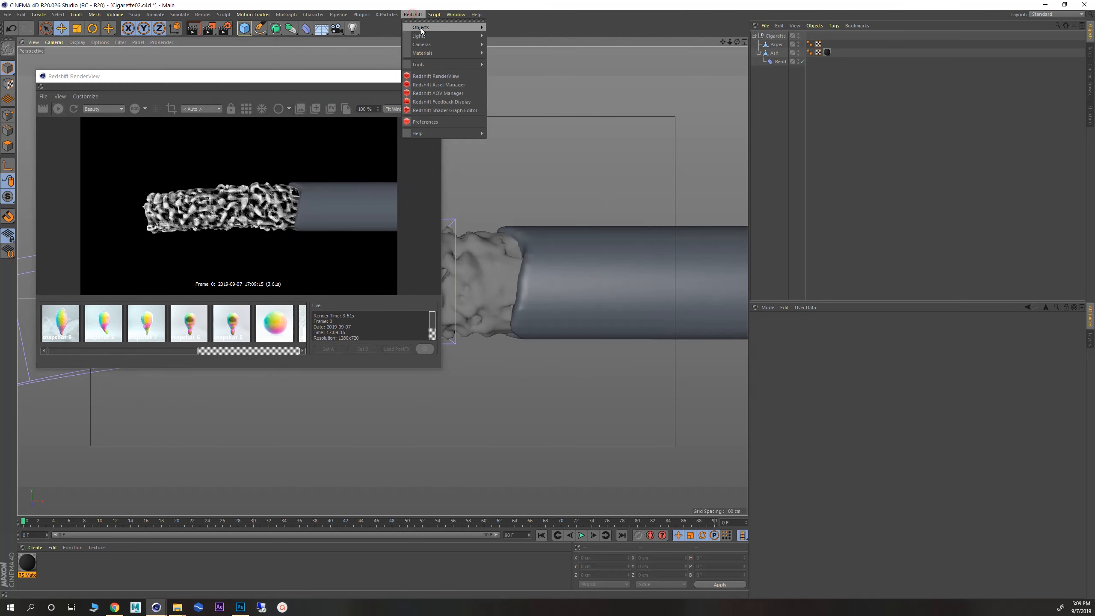
mouse_move(462, 36)
left_click(505, 63)
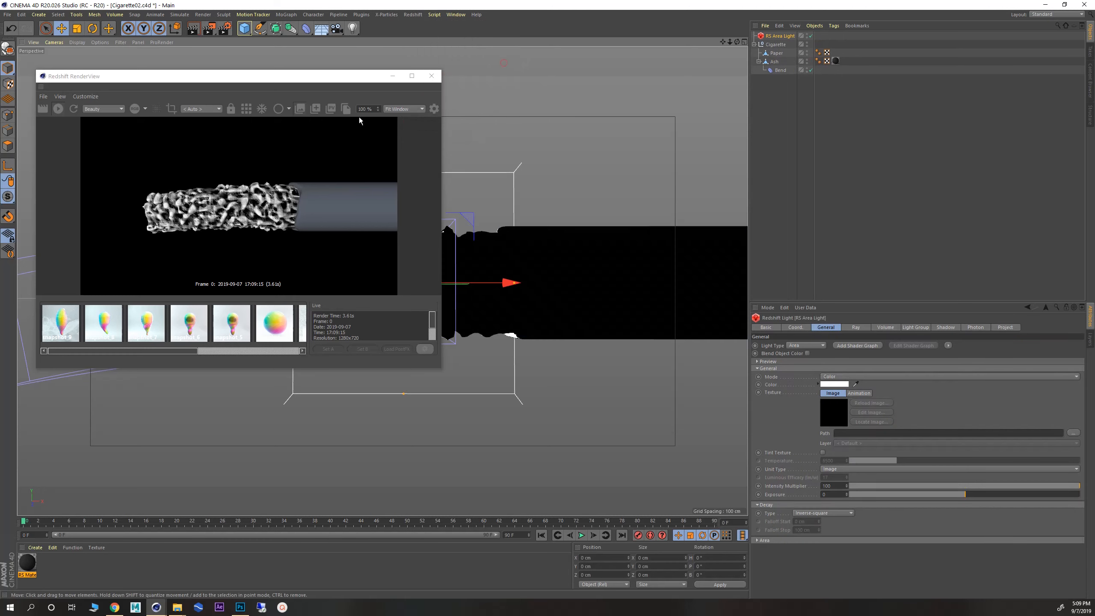
left_click_drag(342, 81, 190, 203)
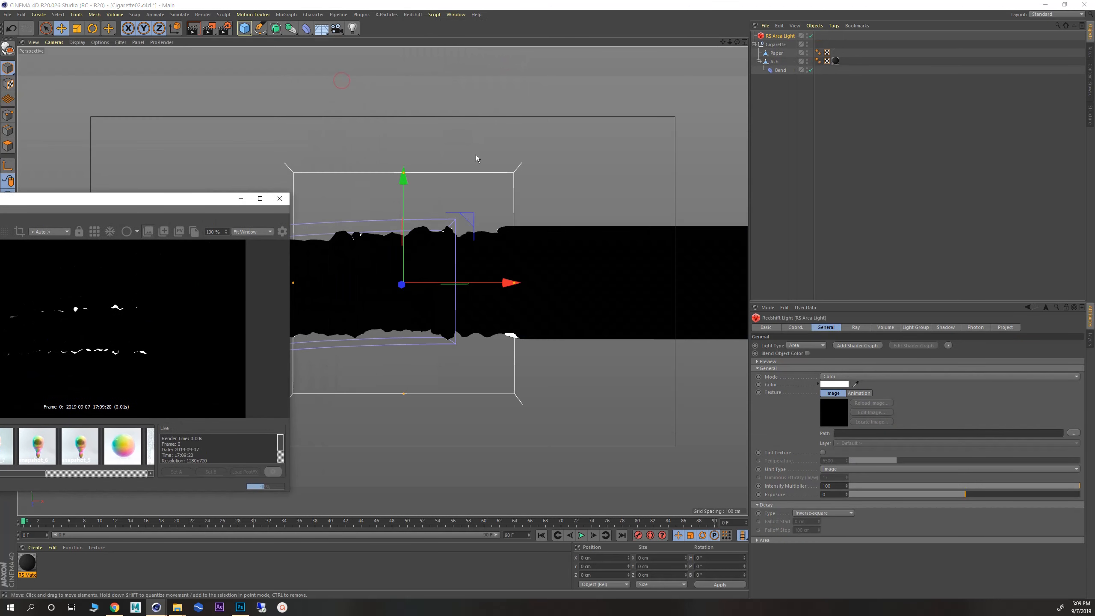
- Add a target tag with a null to the RS Area Light and move the light high above the cigarette
left_click(948, 345)
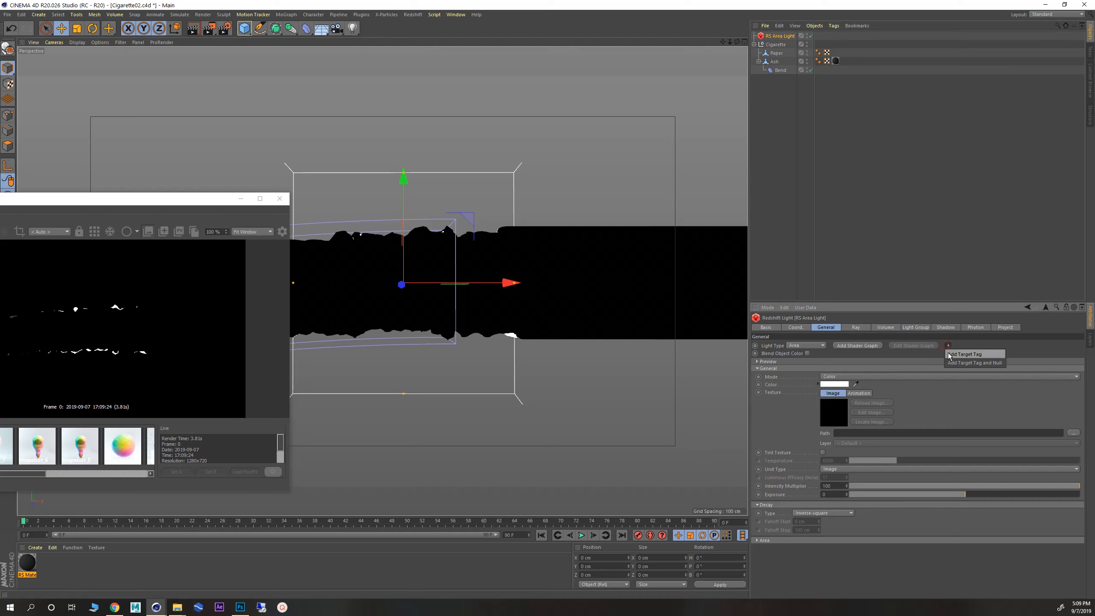
left_click(971, 363)
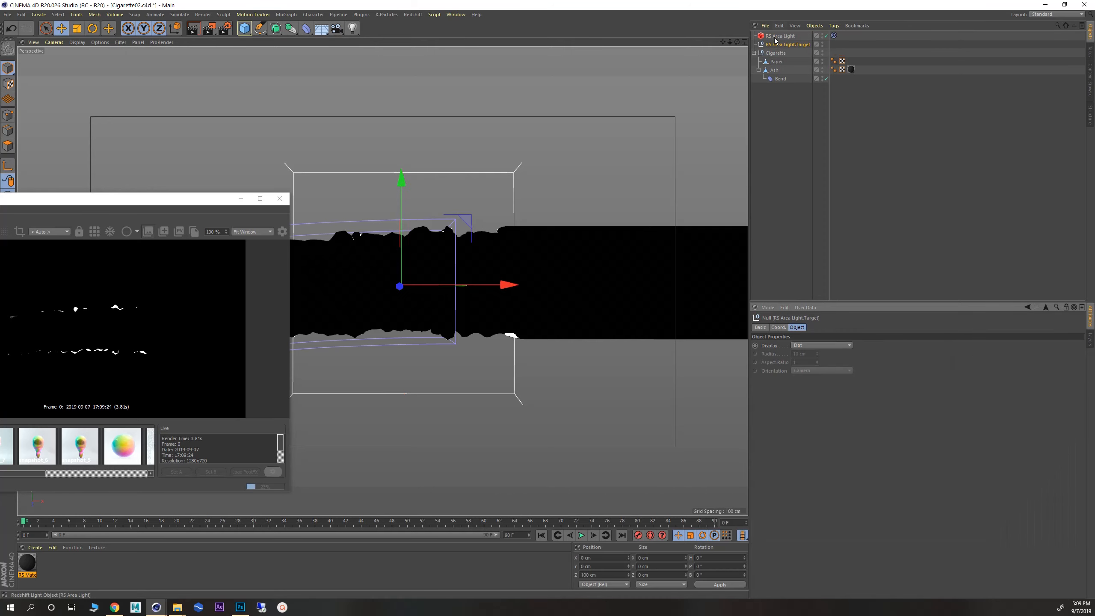
left_click(779, 36)
left_click_drag(402, 181, 380, 47)
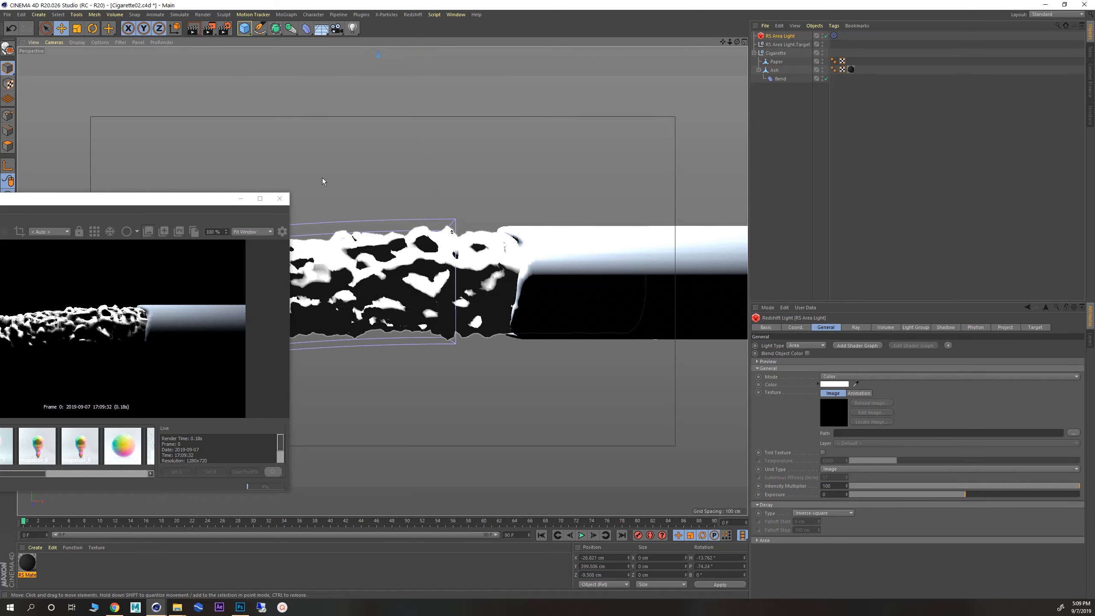
- Enlarge the RS Area Light with the Scale tool and raise it to about 723 cm above the cigarette
left_click(77, 29)
left_click_drag(155, 76, 777, 210)
left_click_drag(361, 167, 690, 198)
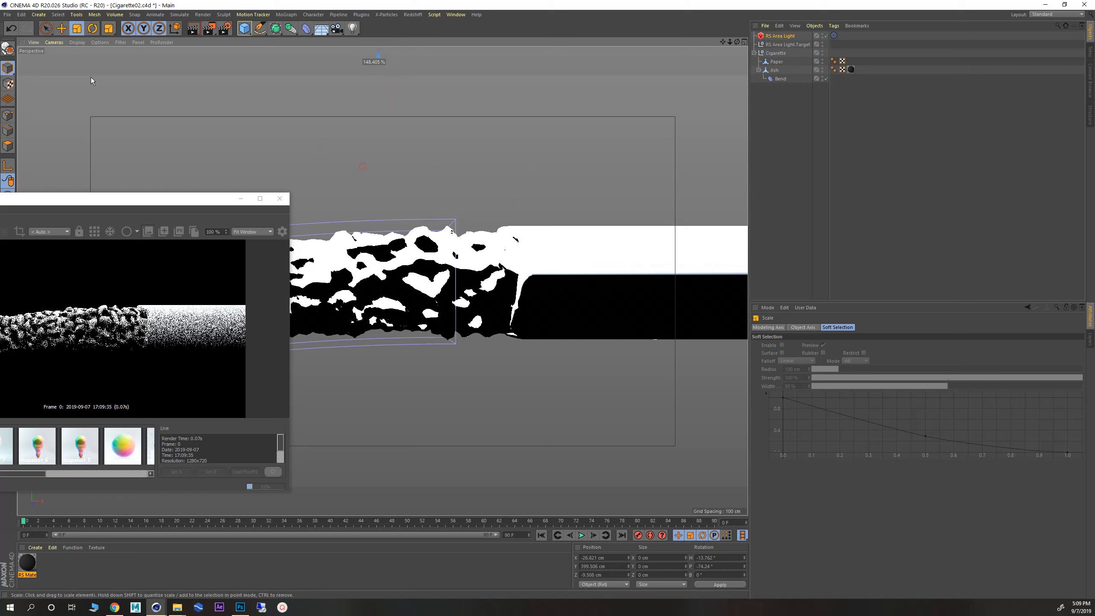
left_click(61, 29)
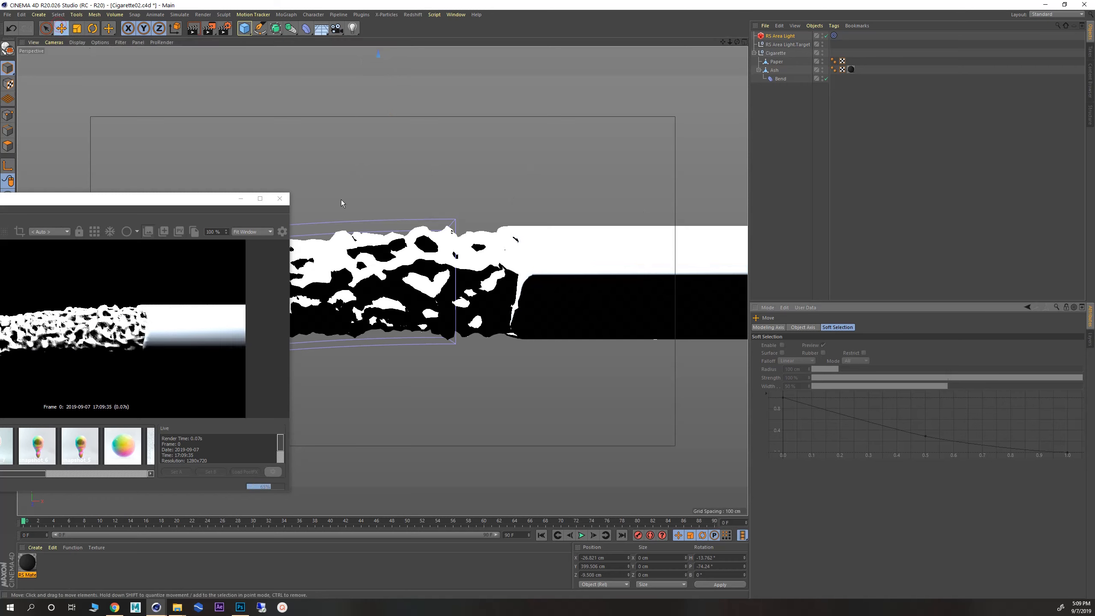
left_click_drag(341, 200, 391, 89)
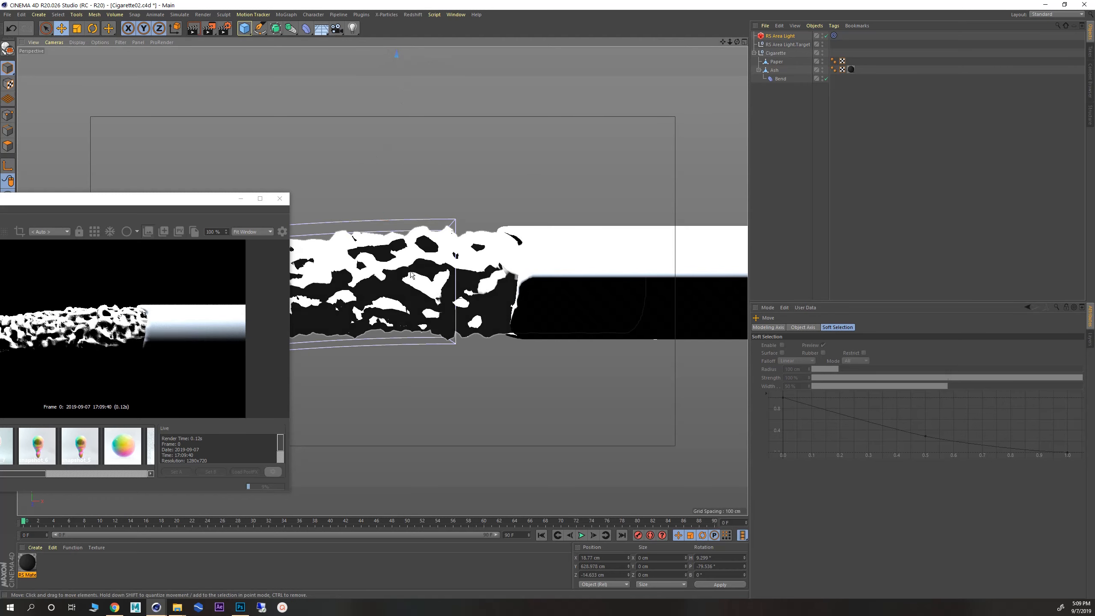
left_click_drag(412, 275, 410, 171)
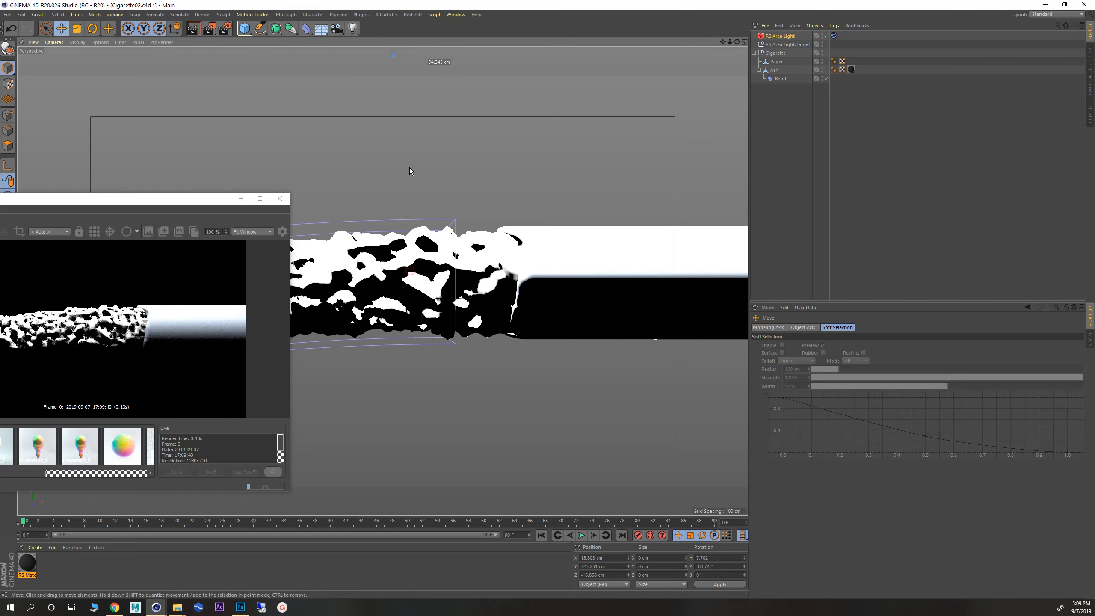
- Set the RS Area Light's intensity multiplier to 30 and move the RenderView off the cigarette in the viewport
left_click(781, 36)
left_click_drag(836, 485, 811, 488)
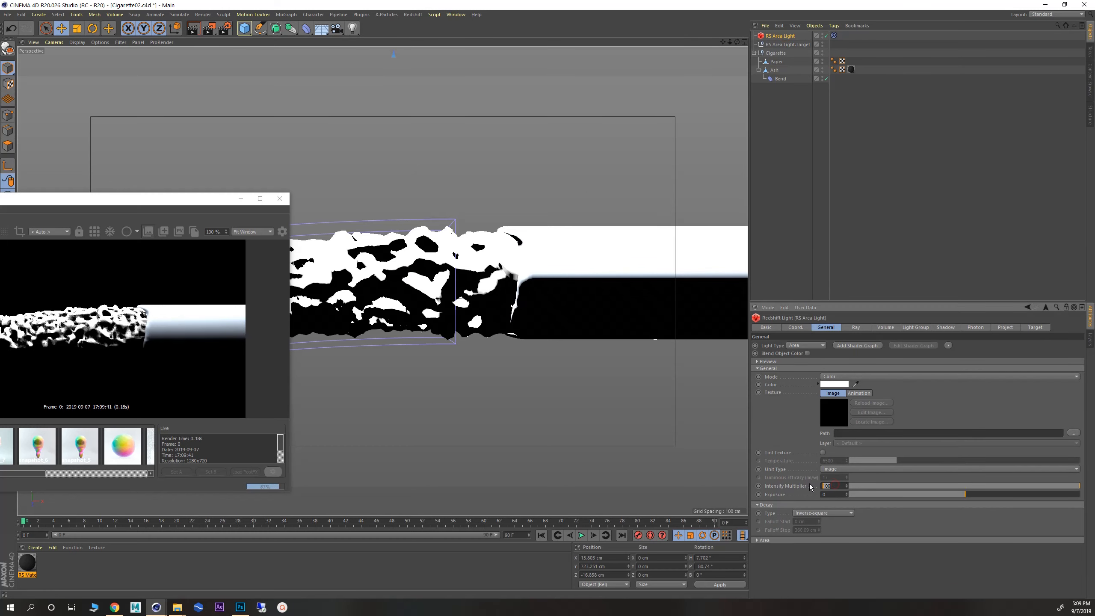
key("Return")
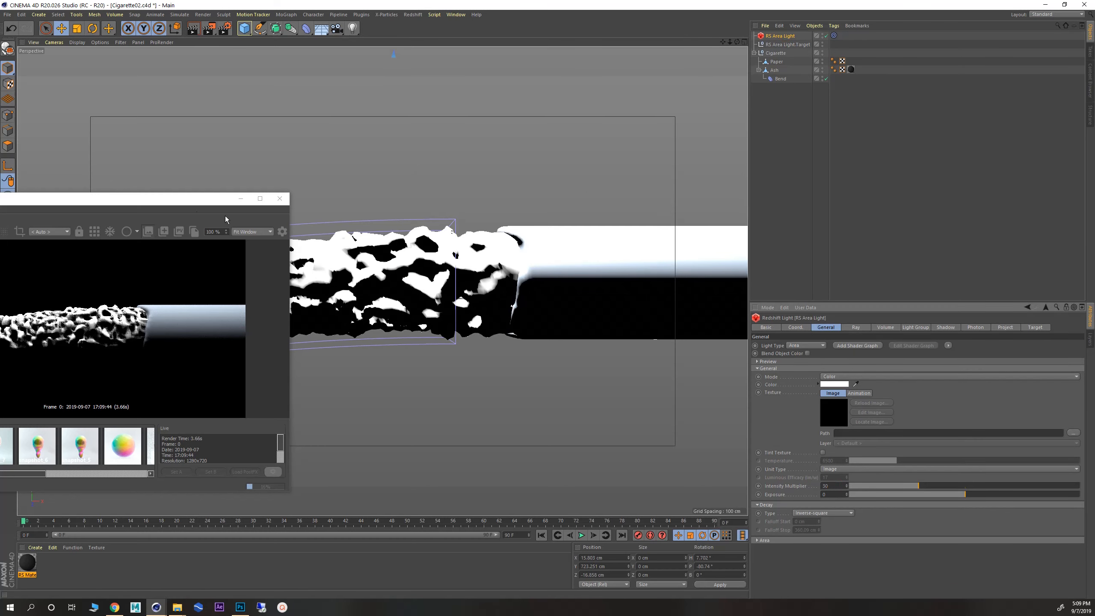
left_click_drag(145, 201, 937, 96)
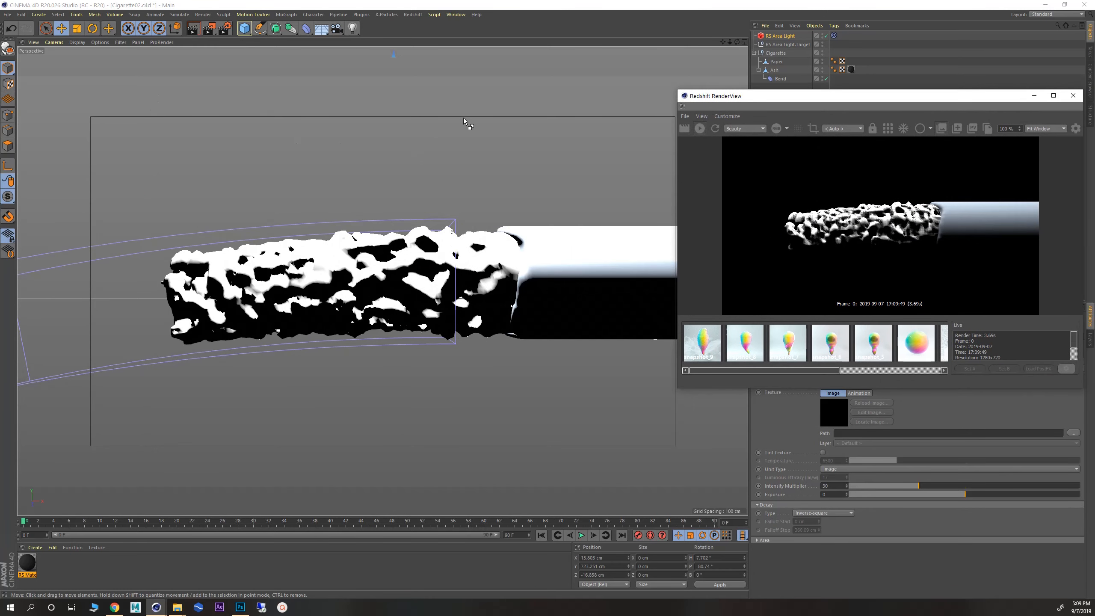
- Make several copies of the RS Area Light and move copies below the ash end of the cigarette
key("ctrl+v")
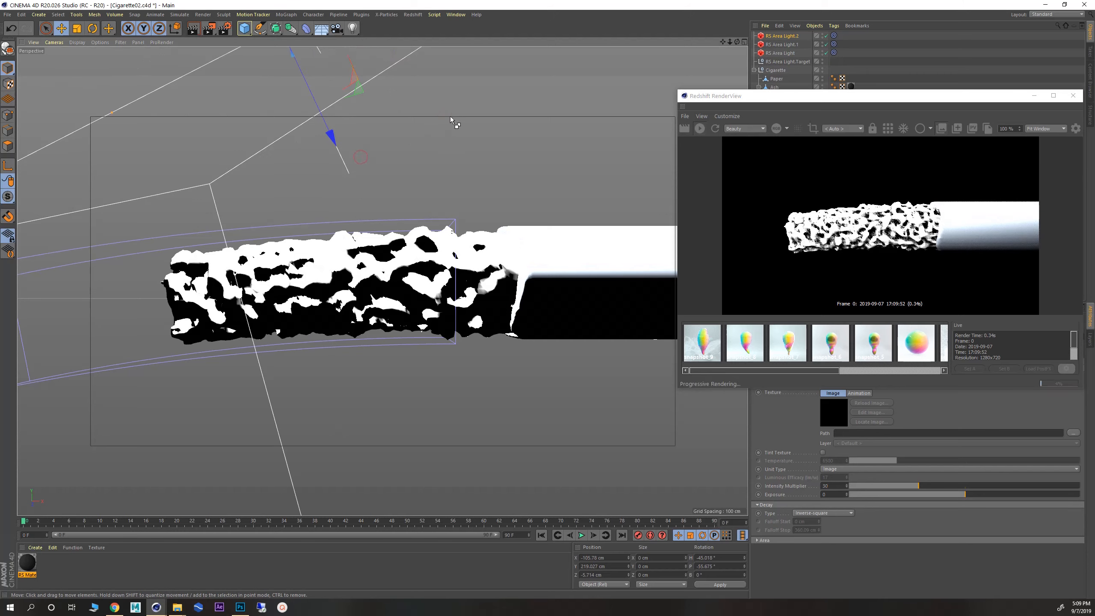
key("ctrl+v")
left_click_drag(451, 116, 284, 396)
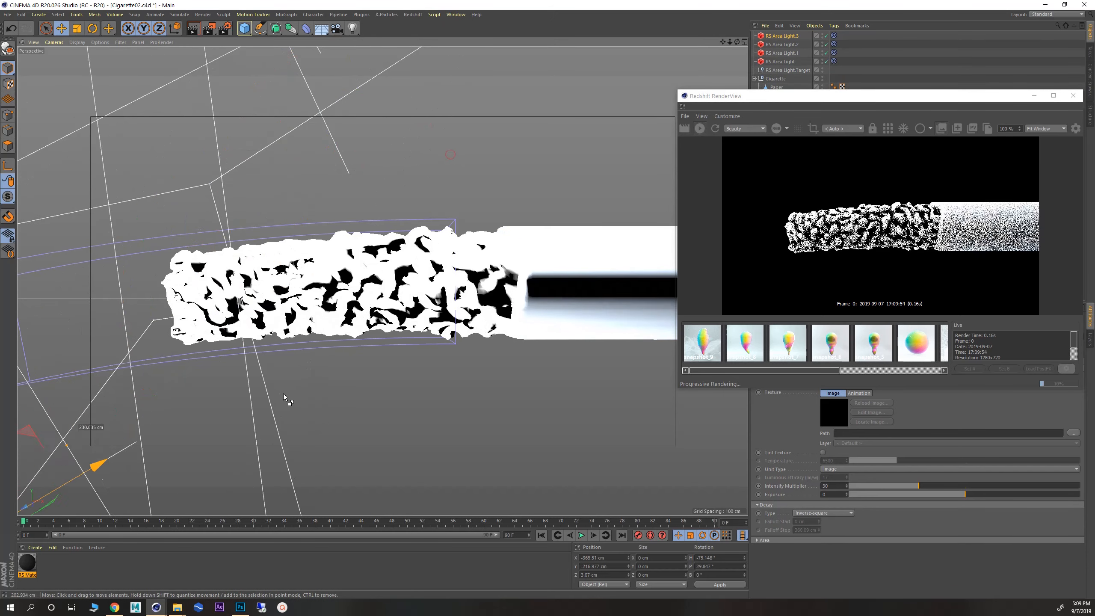
key("ctrl+v")
left_click_drag(465, 141, 313, 343)
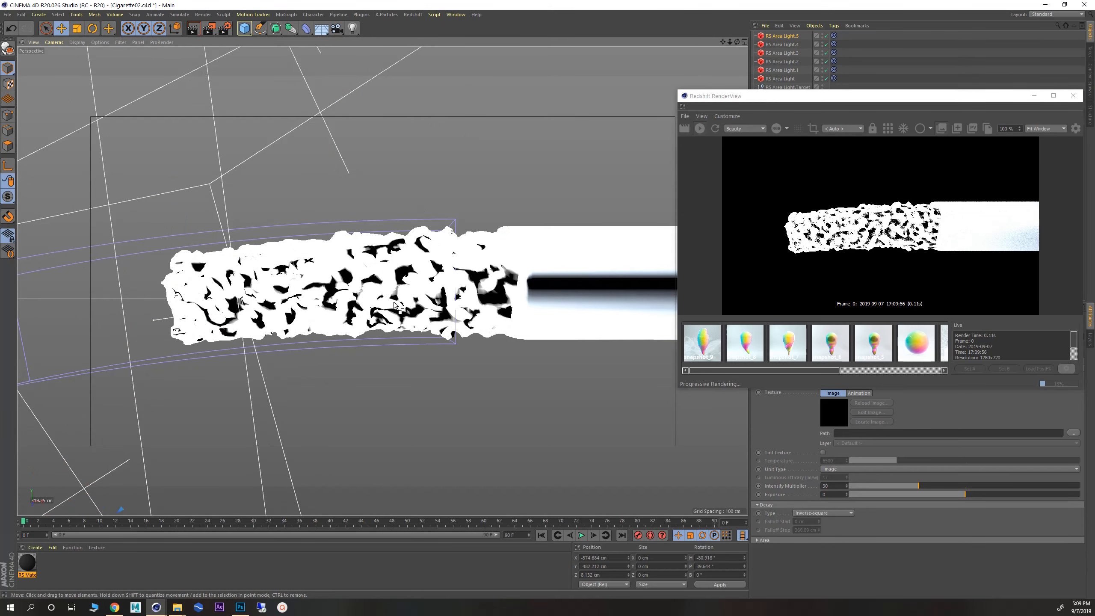
key("ctrl+v")
left_click_drag(461, 176, 379, 269)
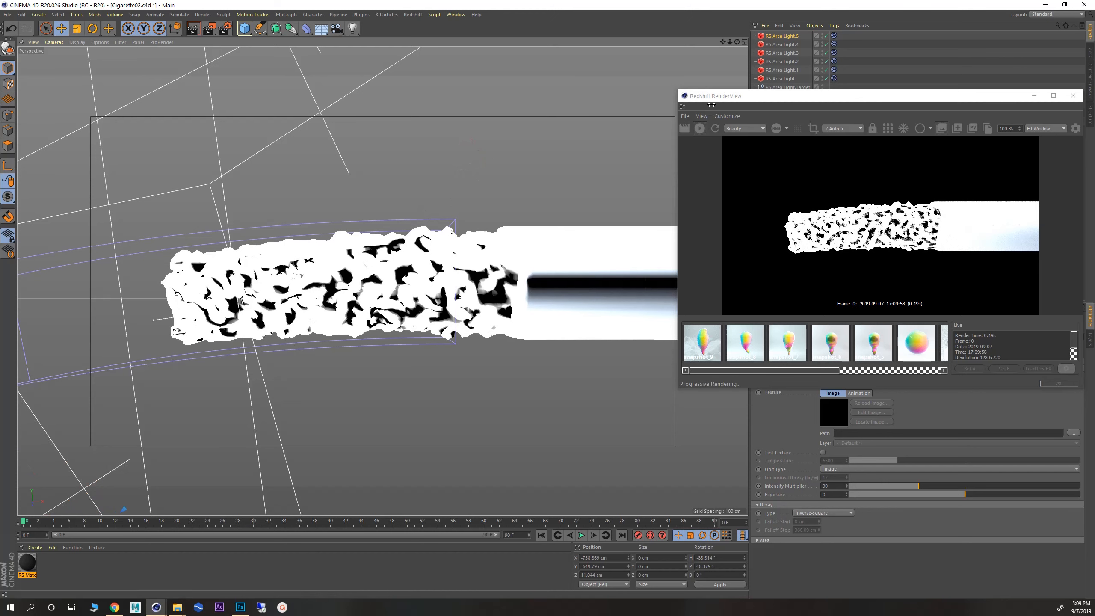
- Move the RenderView off the object list and delete RS Area Light.5, RS Area Light.4 and RS Area Light.3
left_click_drag(717, 97, 659, 179)
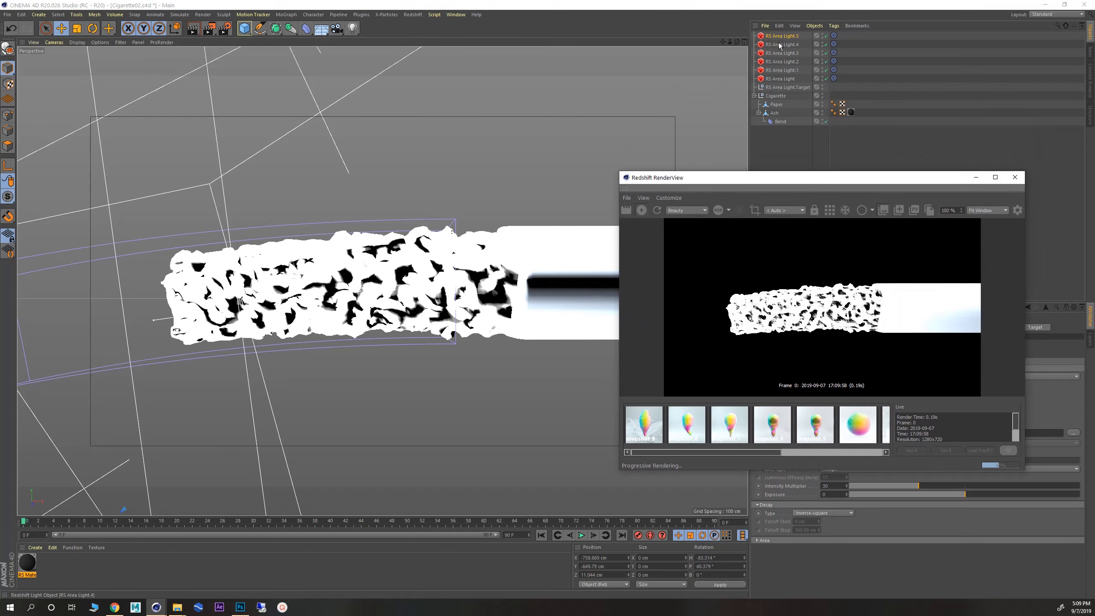
left_click(780, 38)
key("Delete")
left_click(780, 38)
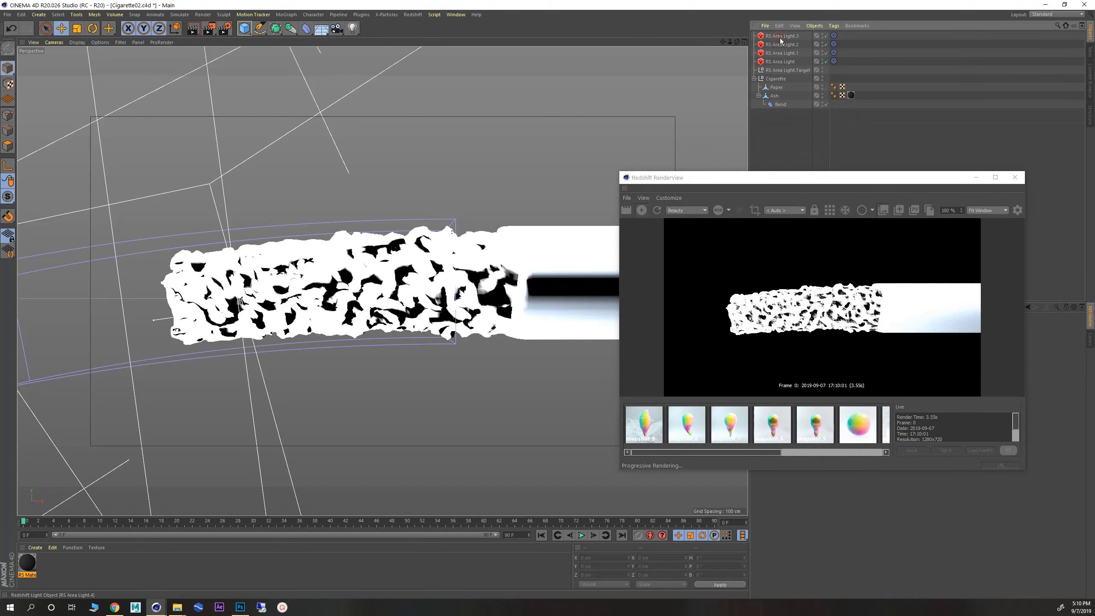
key("Delete")
left_click(781, 37)
key("Delete")
- Move RS Area Light.2 far below and beyond the ash end of the cigarette
left_click(780, 36)
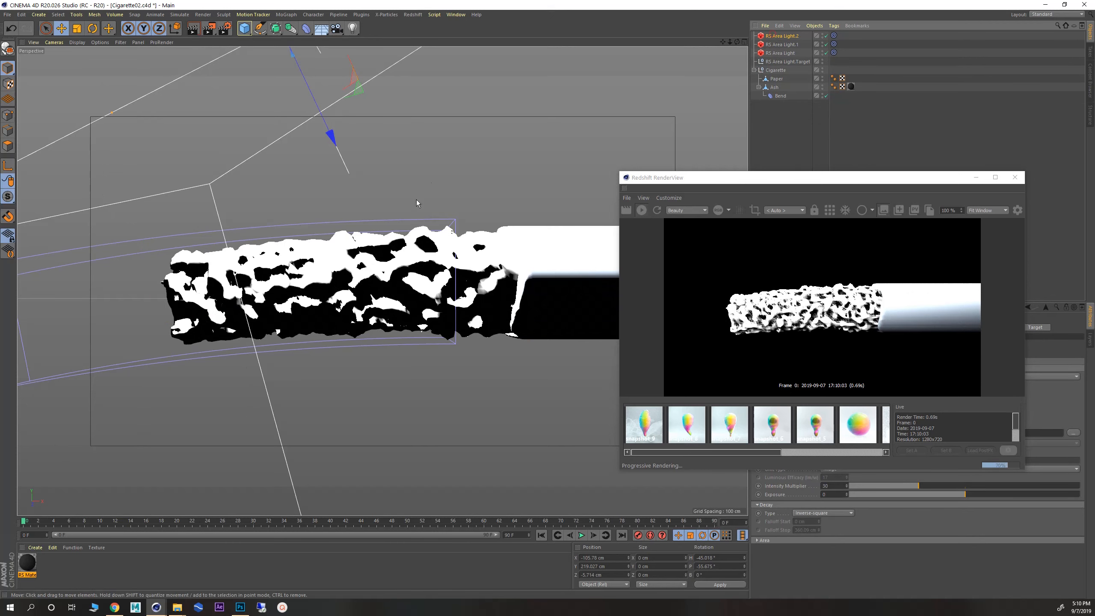
mouse_move(416, 199)
left_mouse_down()
mouse_move(216, 414)
mouse_move(408, 196)
mouse_move(253, 438)
mouse_move(394, 194)
mouse_move(407, 228)
mouse_move(276, 414)
left_mouse_up()
mouse_move(419, 176)
left_mouse_down()
mouse_move(416, 203)
mouse_move(285, 431)
left_mouse_up()
left_click_drag(510, 210, 270, 408)
left_click_drag(423, 190, 148, 413)
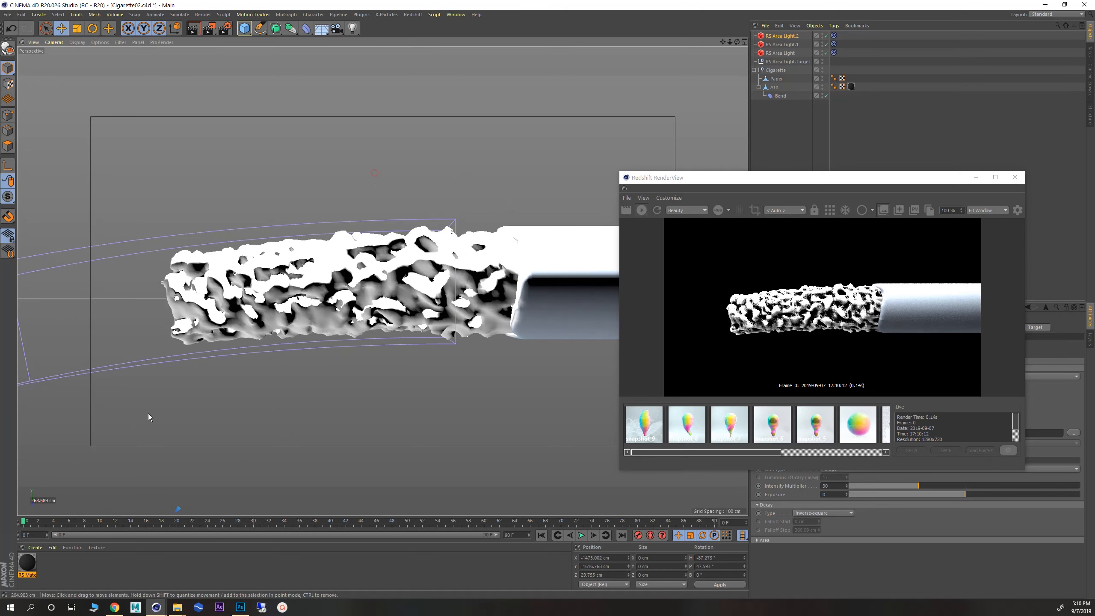
left_click_drag(417, 159, 512, 172)
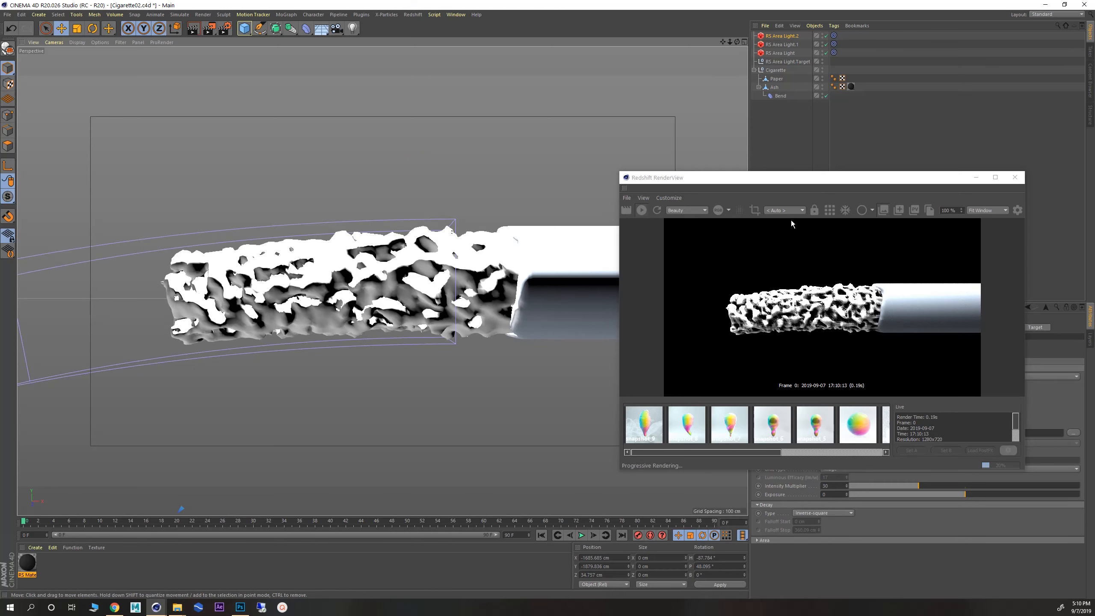
- Lock the RenderView to the Perspective camera, switch to the four-view layout and move the RenderView off the front view
left_click(814, 211)
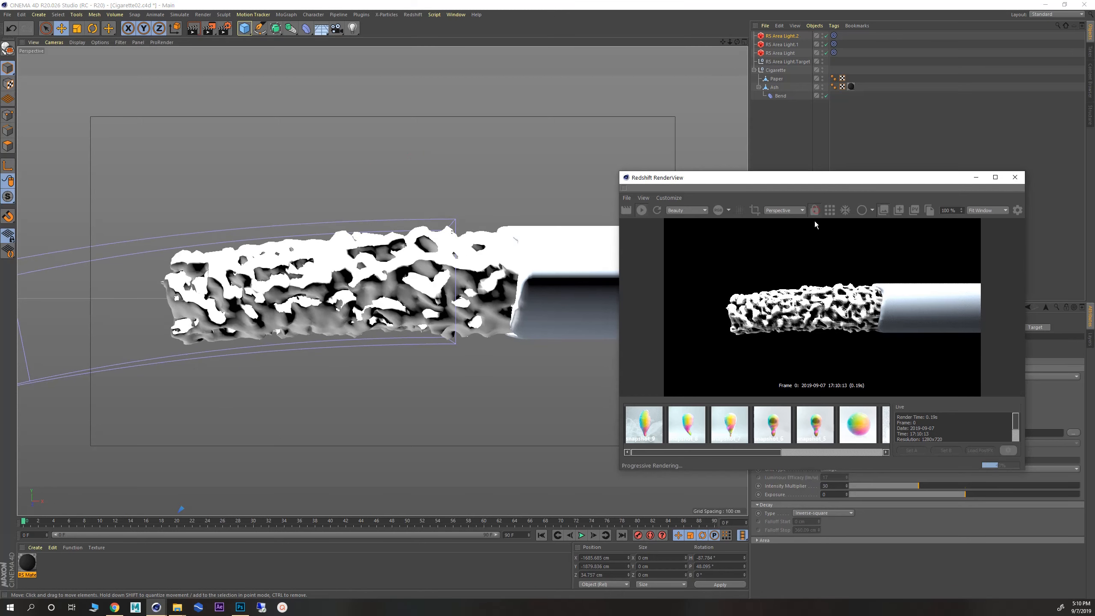
left_click(744, 42)
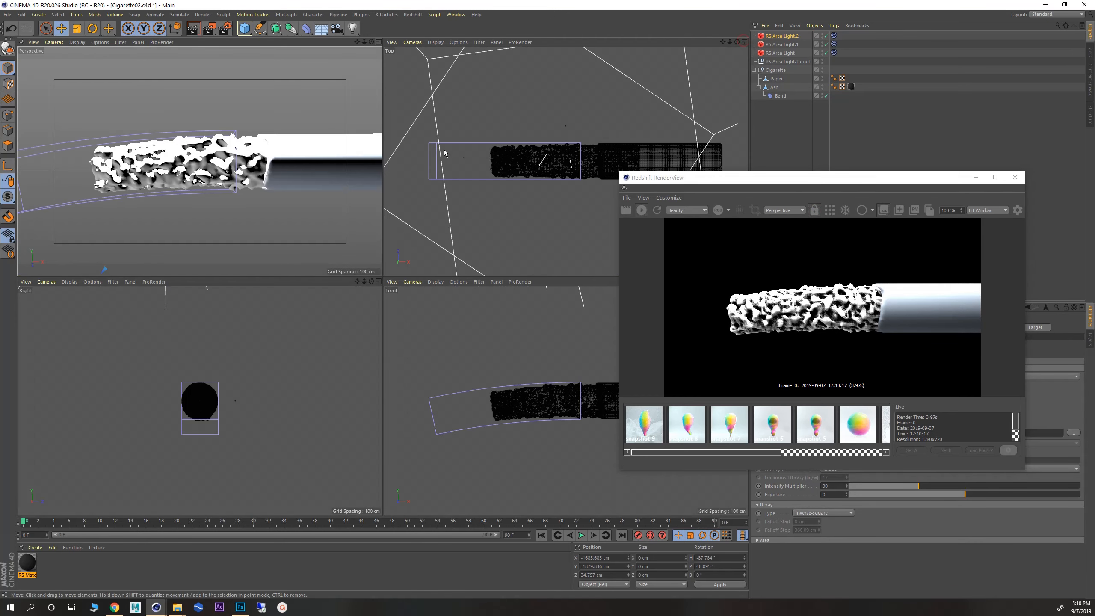
left_click_drag(663, 185, 748, 130)
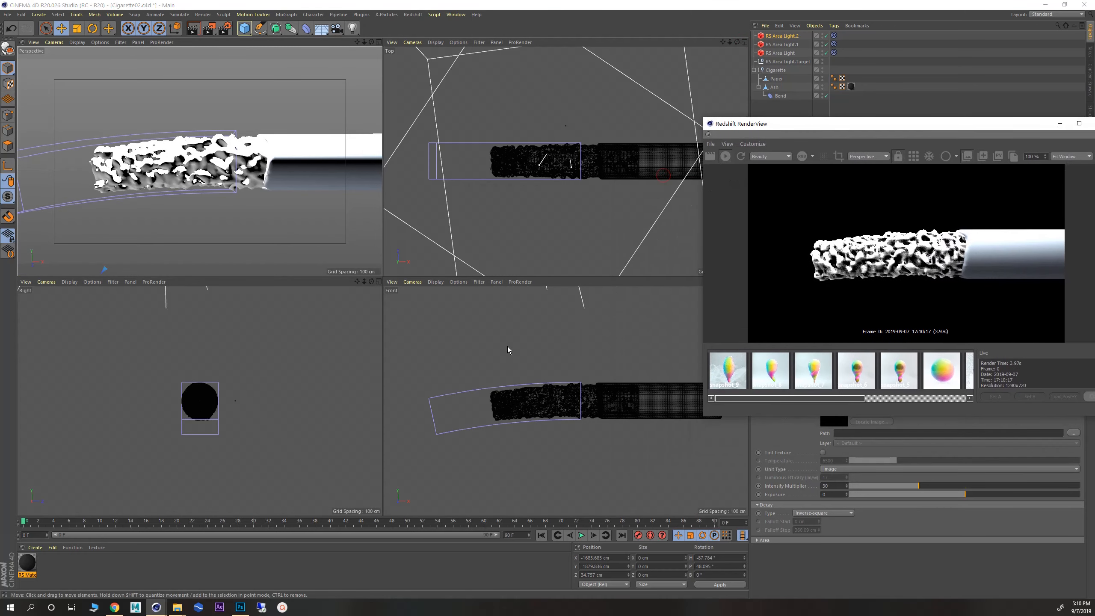
- In the front view, move RS Area Light.1 diagonally below the ash end of the cigarette
scroll(511, 388, "down", 3)
scroll(511, 388, "down", 2)
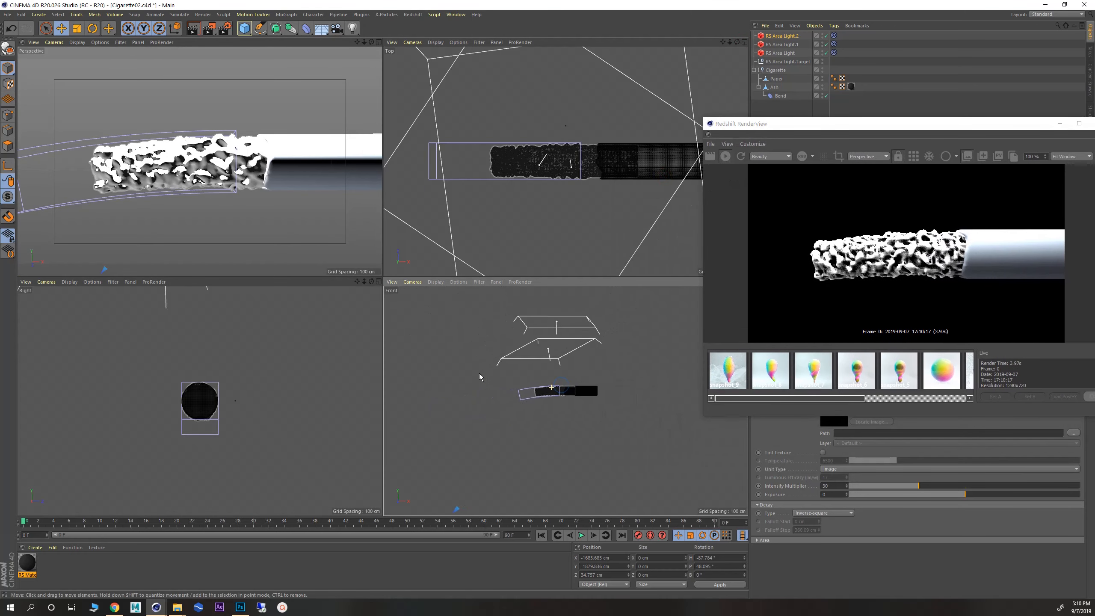
left_click(588, 378)
left_click_drag(457, 394, 398, 479)
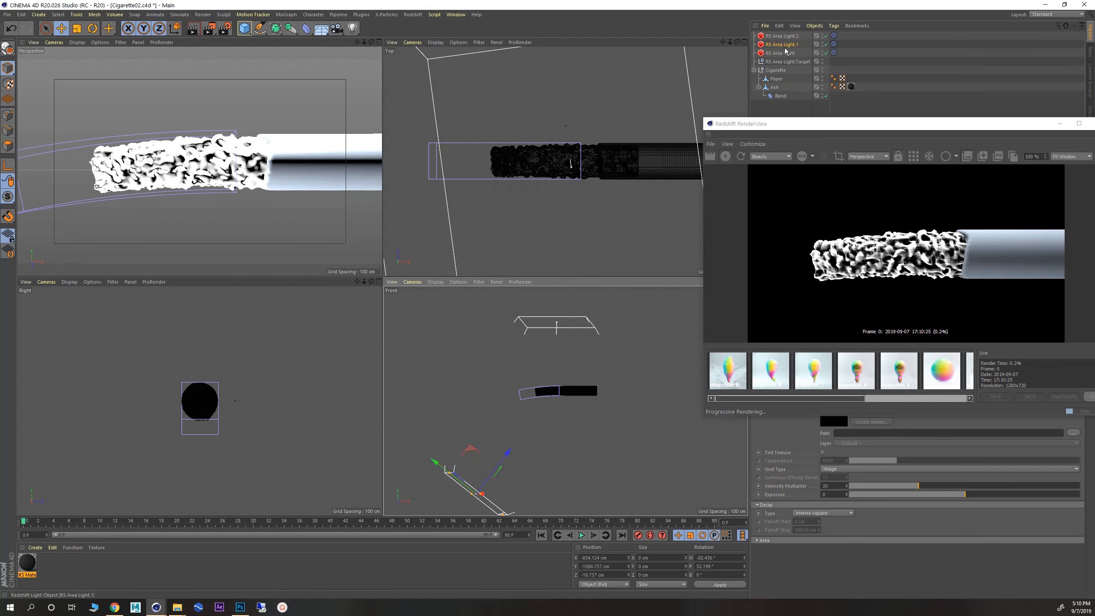
- Delete RS Area Light.2 and shift RS Area Light.1 sideways in the right view to about 207 cm in Z
left_click(774, 36)
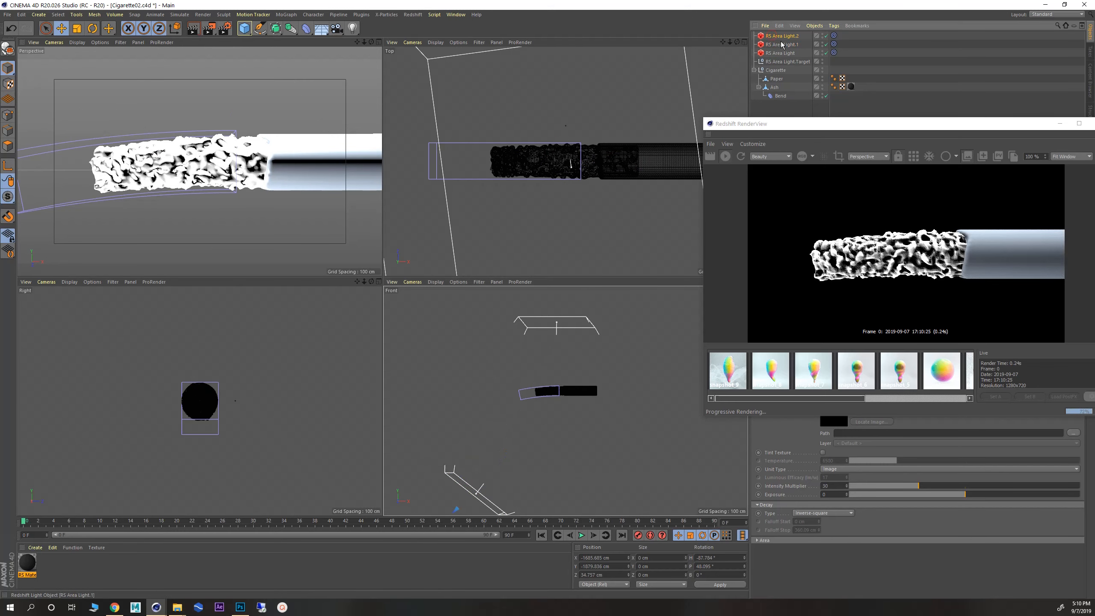
key("Delete")
left_click(774, 37)
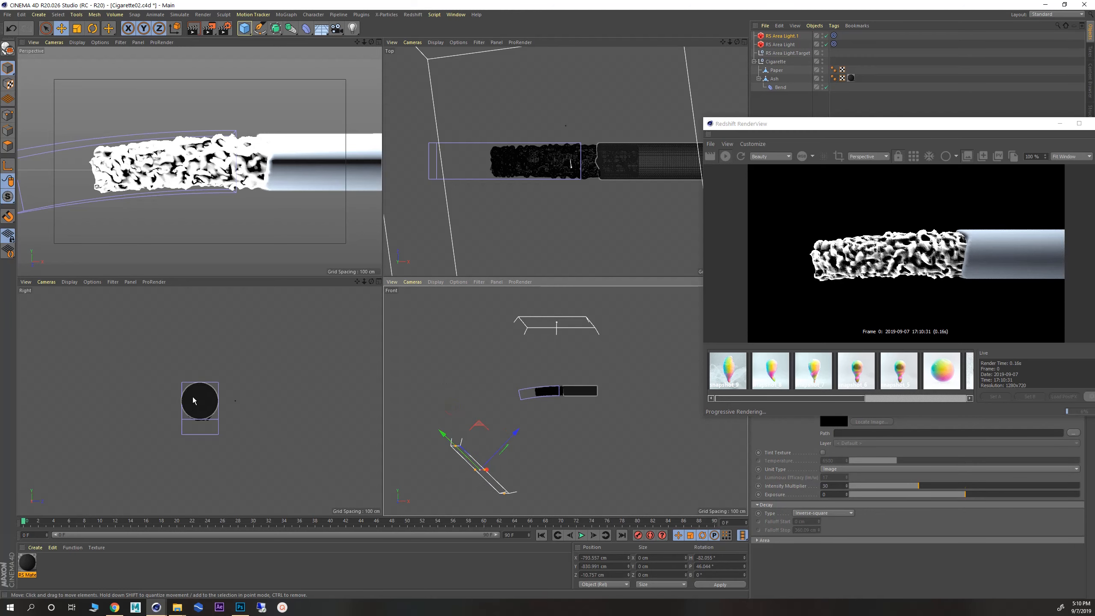
scroll(145, 371, "down", 5)
left_click_drag(145, 386, 174, 385)
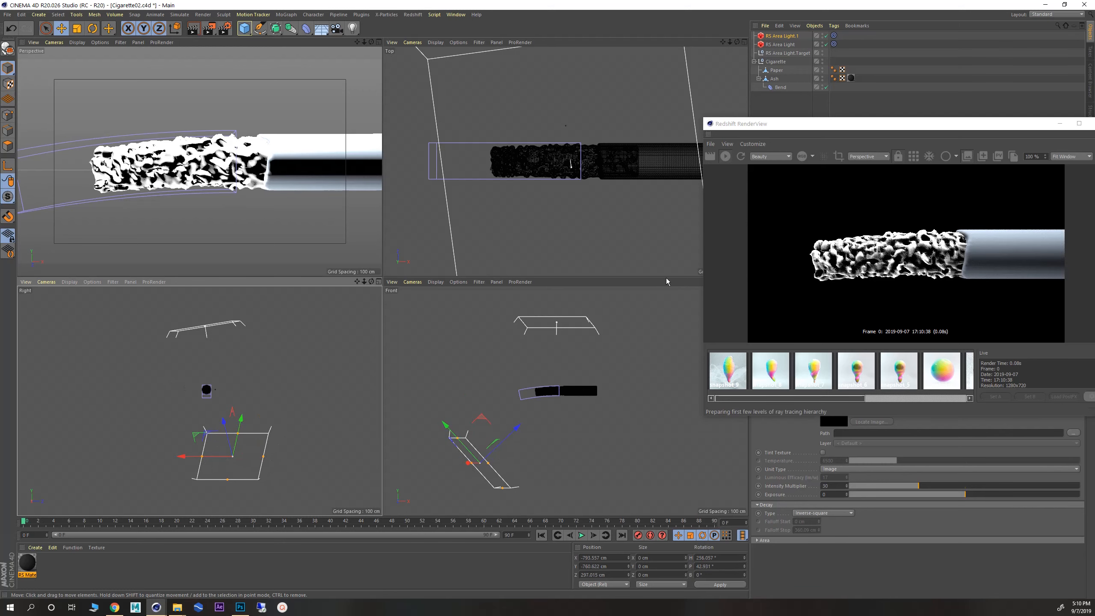
- Move the RenderView off the light's attributes and tint RS Area Light.1 a pale blue
left_click_drag(772, 129, 361, 115)
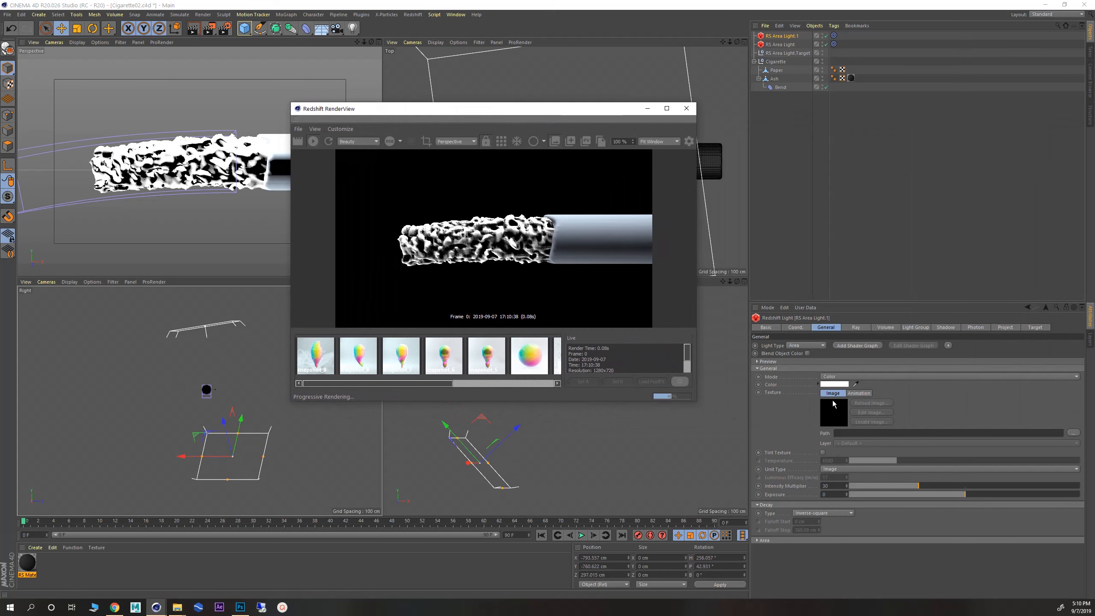
left_click(832, 387)
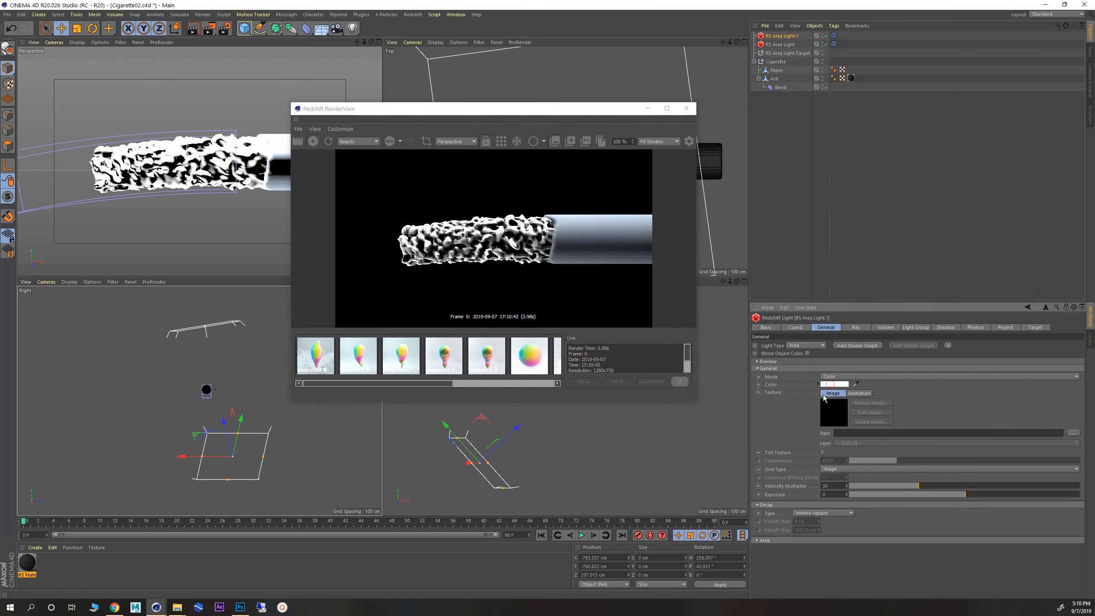
left_click(832, 387)
left_click(850, 382)
left_click_drag(851, 384, 835, 399)
left_click(811, 413)
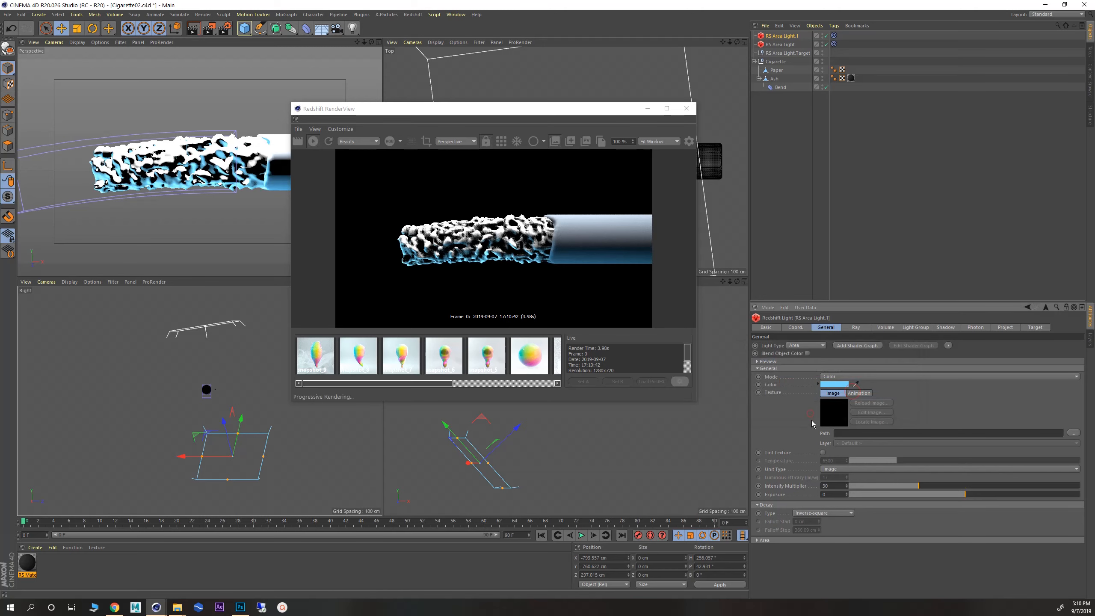
left_click(835, 383)
left_click_drag(856, 383, 825, 392)
left_click(815, 415)
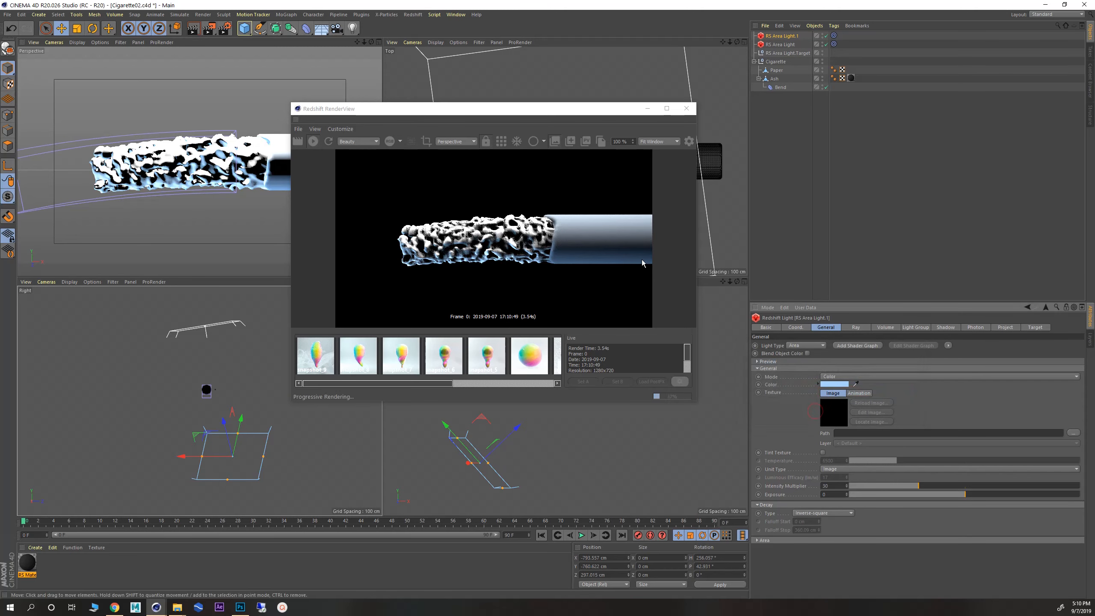
- Reposition the RenderView and add a Redshift Environment object to the scene
left_click_drag(411, 111, 308, 145)
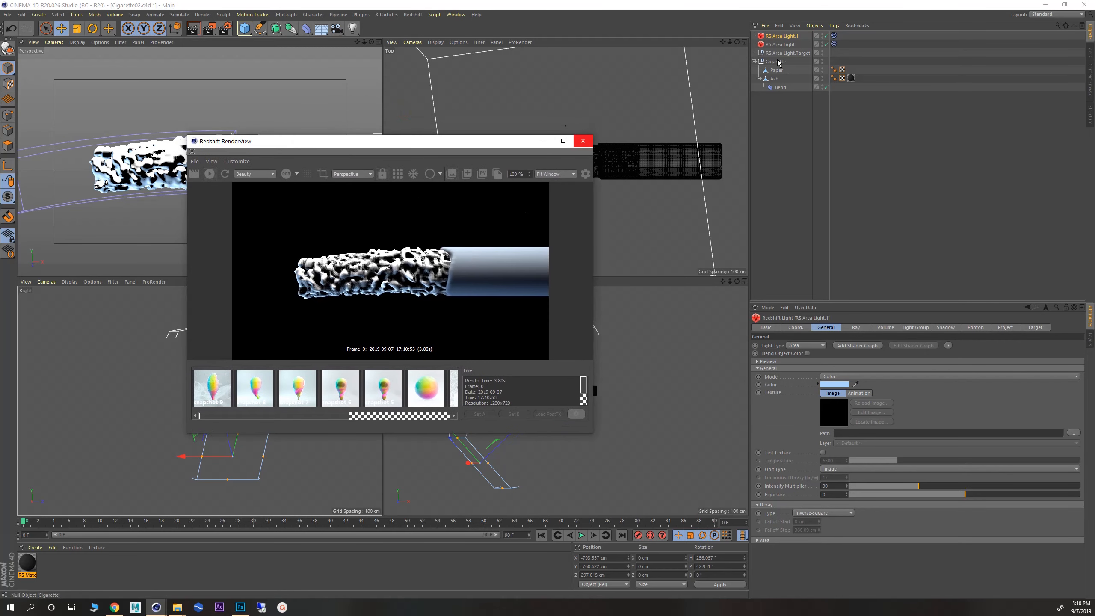
left_click(415, 15)
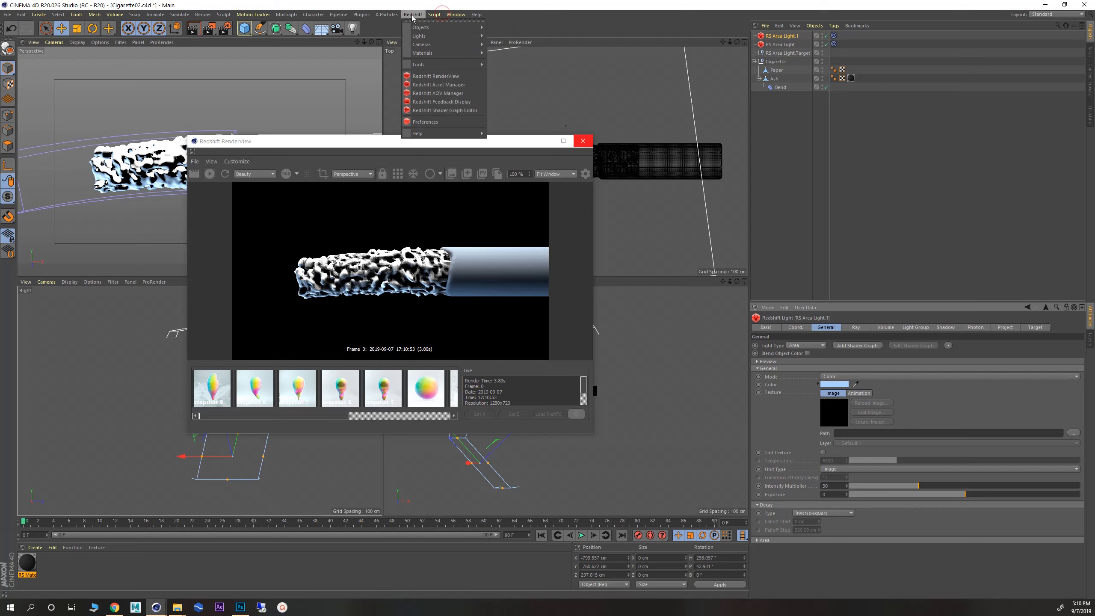
mouse_move(448, 27)
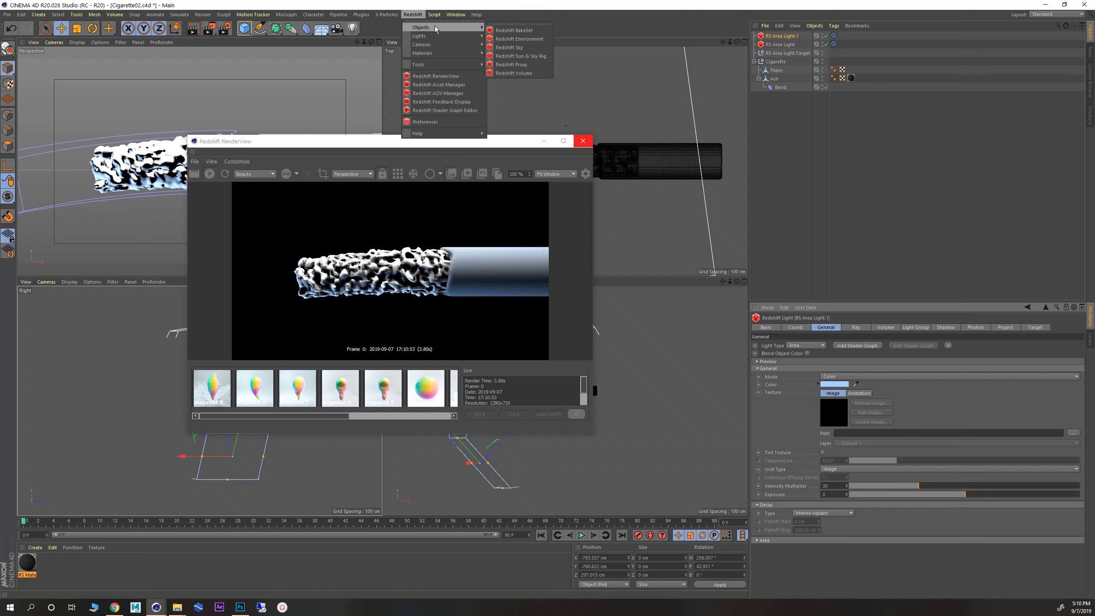
left_click(514, 39)
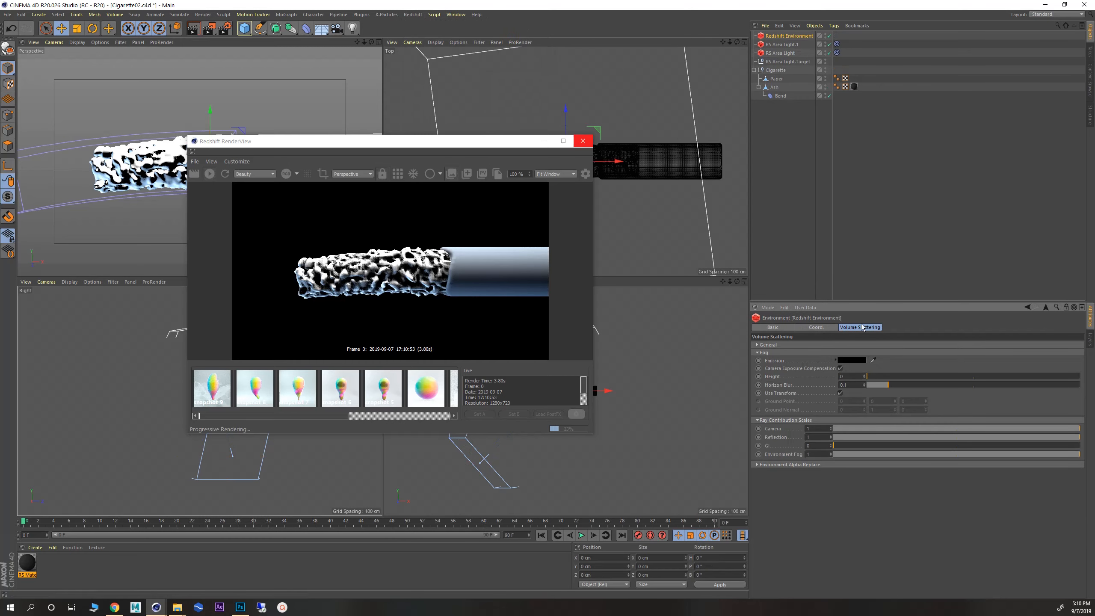
- Give the Redshift Environment's volume scattering a dark blue tint with a hue of 216° and a value of 33%
left_click(800, 345)
left_click(803, 358)
left_click(816, 363)
left_click(800, 371)
left_click(841, 362)
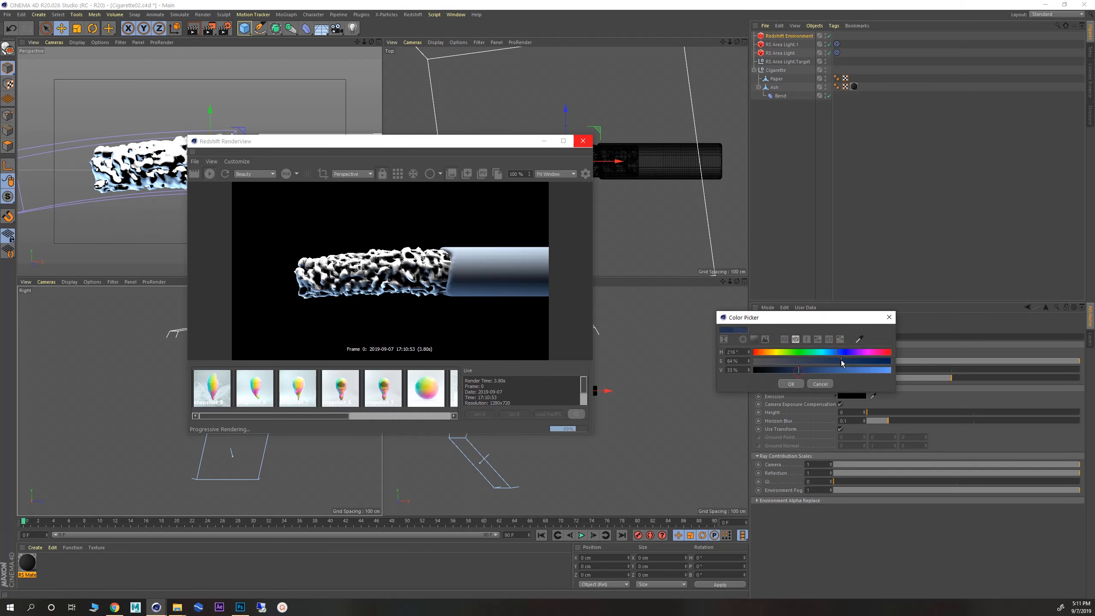
left_click(815, 361)
left_click(791, 384)
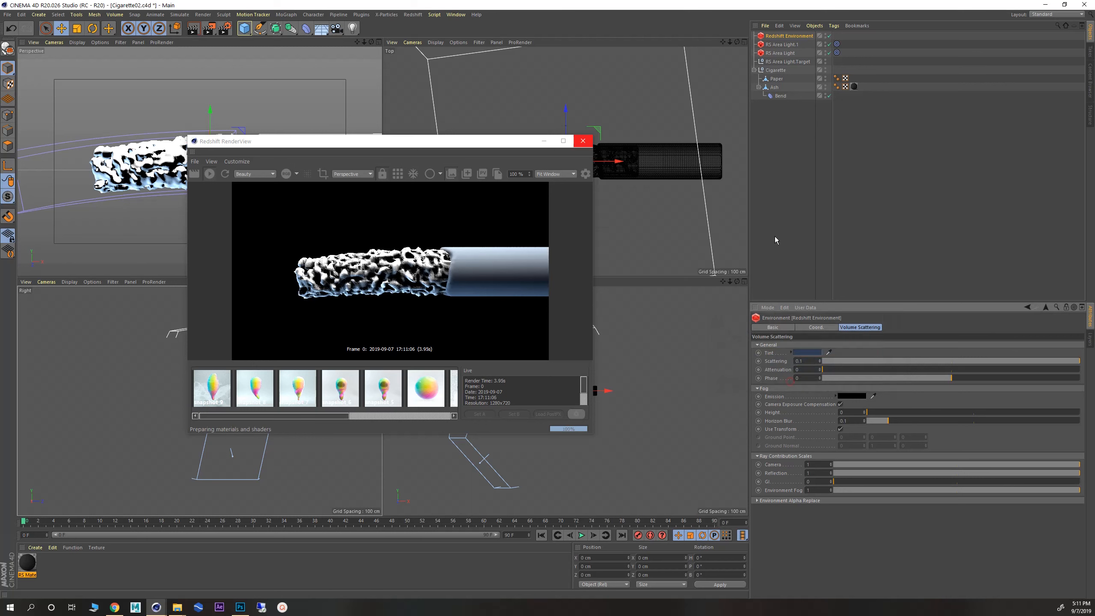
- Set the volume contribution scale of RS Area Light.1 to 0.005
left_click(777, 46)
left_click(884, 327)
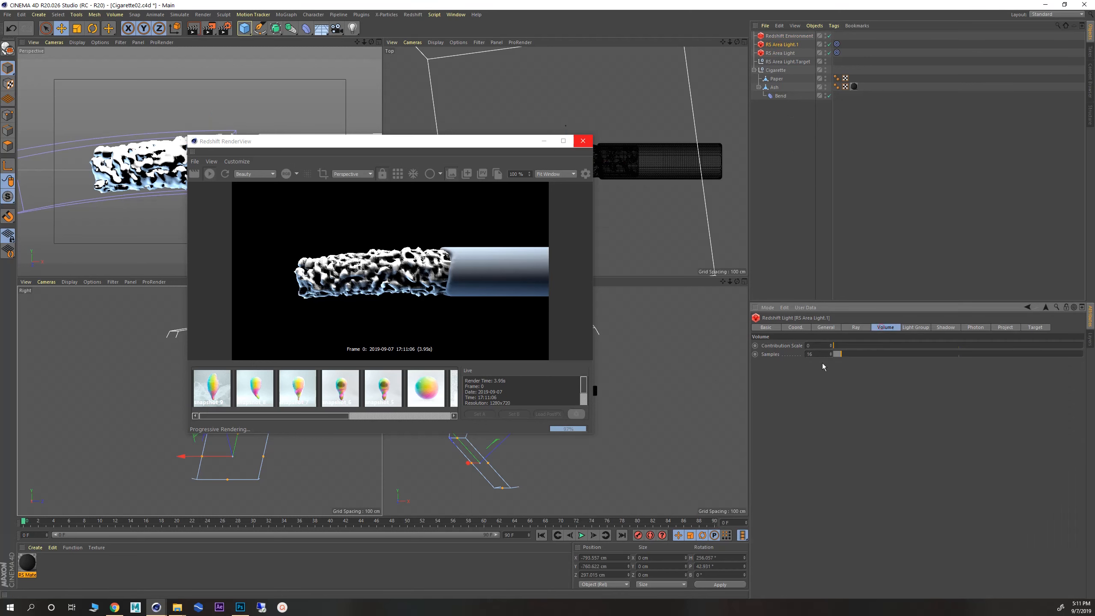
type(".01")
key("Return")
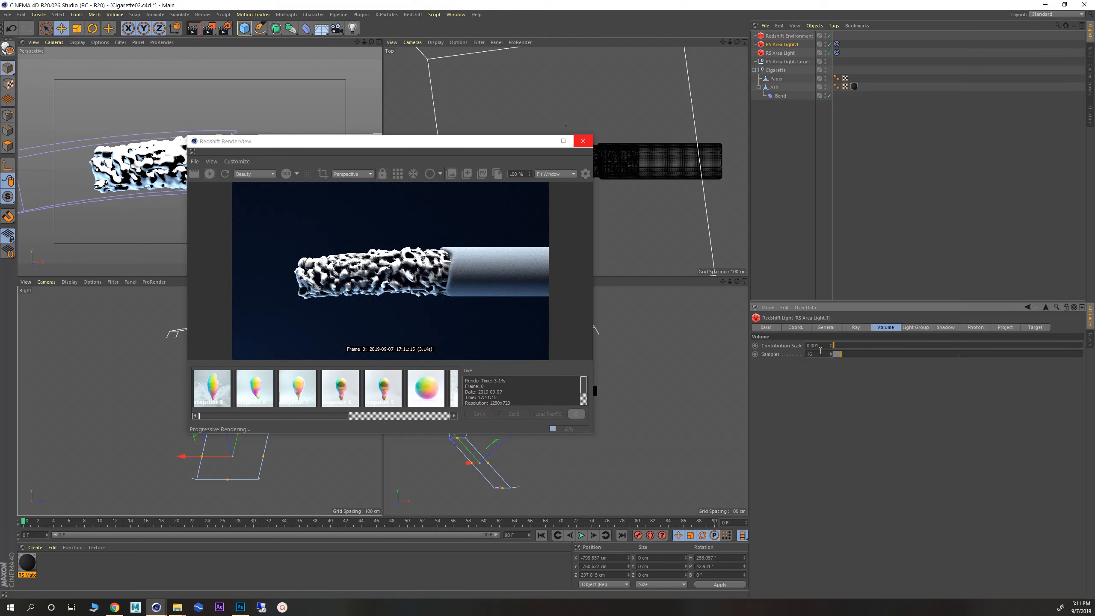
key("Return")
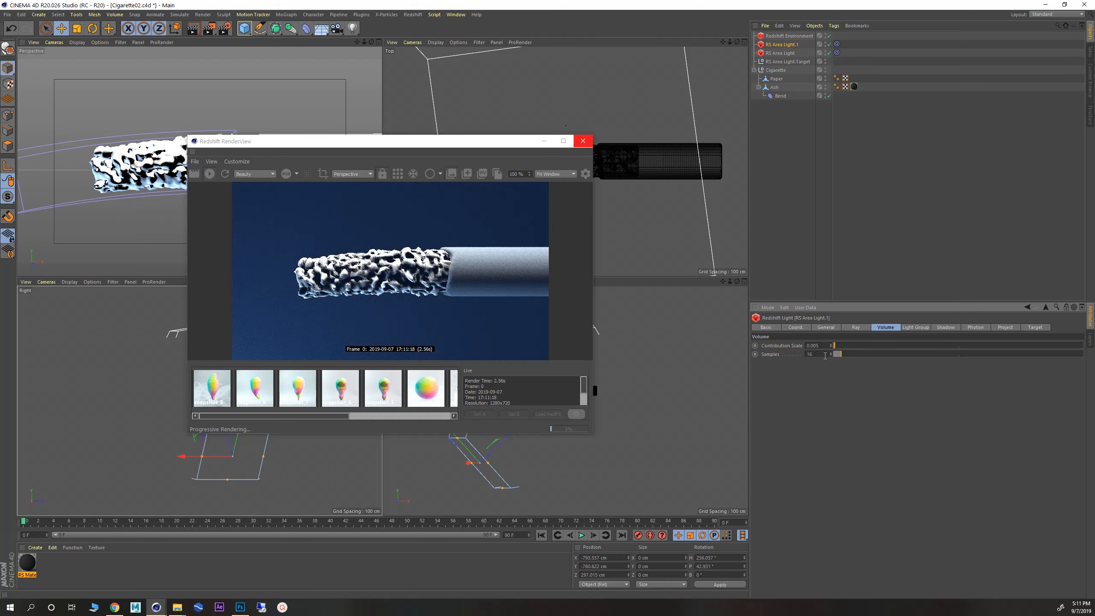
- Mute the Redshift Environment's blue scattering tint by lowering its saturation to 12%
left_click(788, 36)
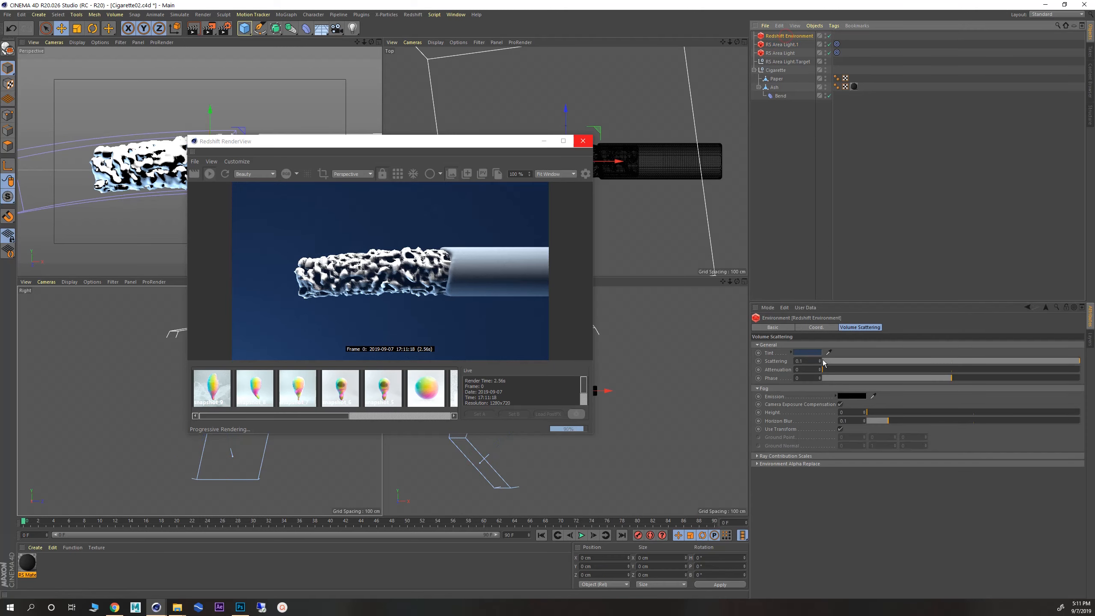
left_click(809, 355)
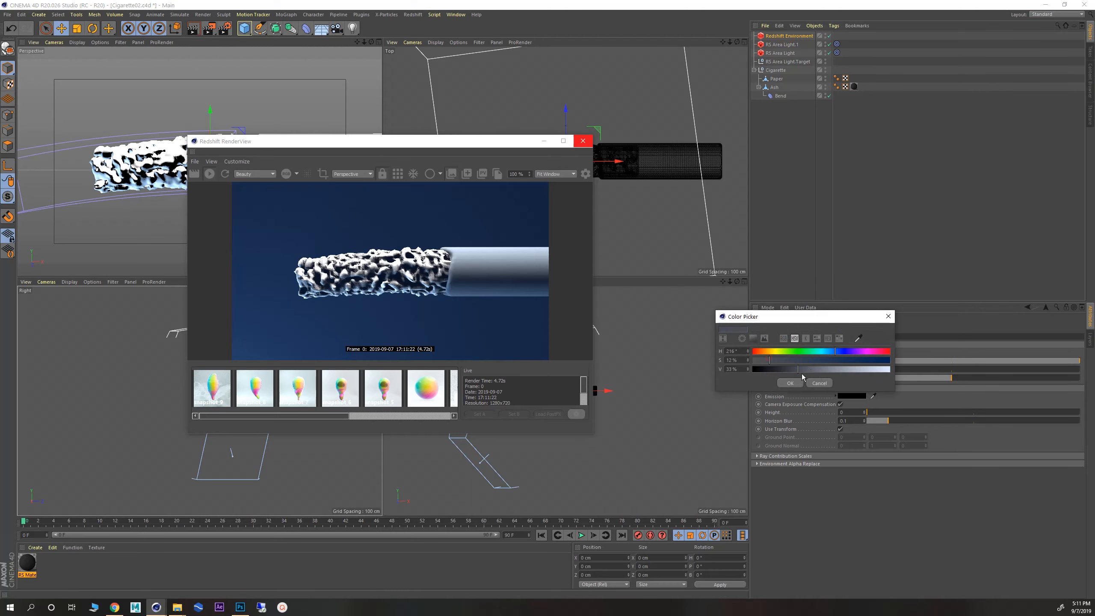
left_click(790, 384)
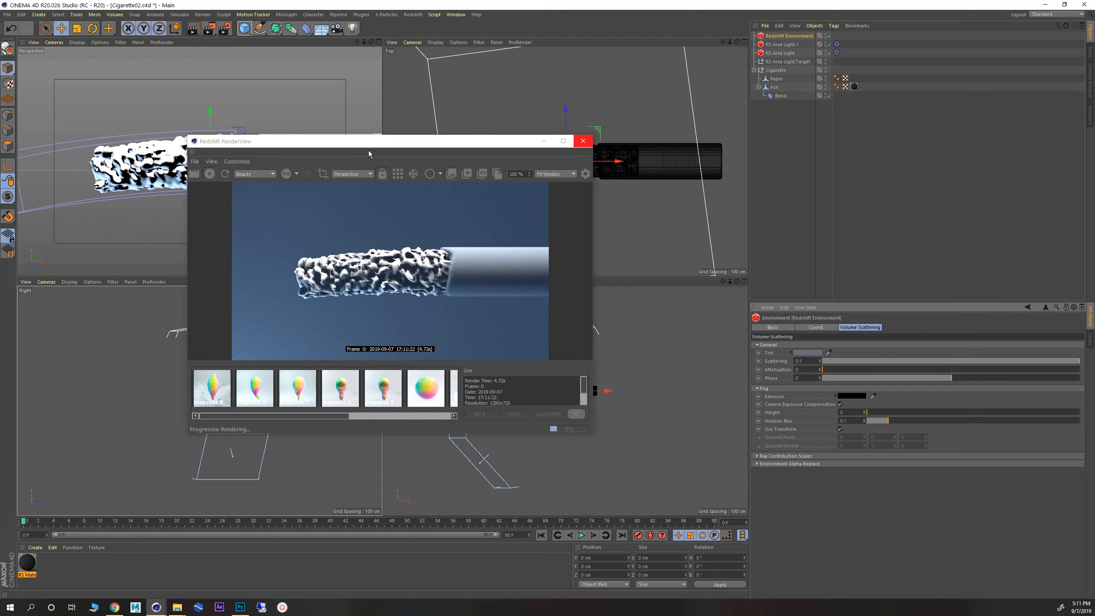
- Create a second Redshift material and apply it to the Paper object
left_click_drag(348, 146, 242, 147)
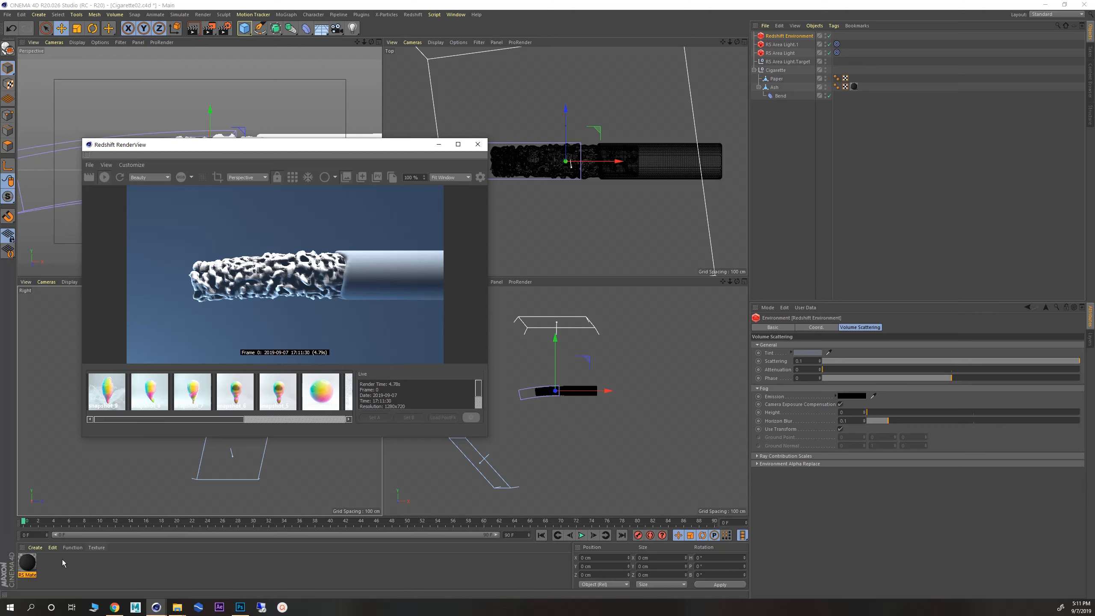
left_click(36, 547)
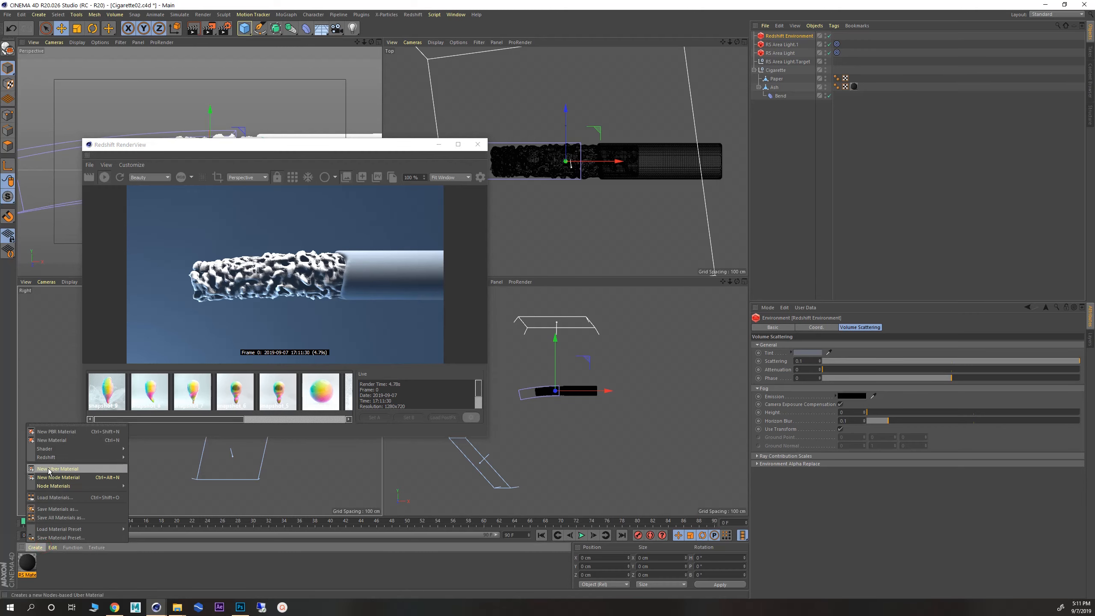
mouse_move(53, 461)
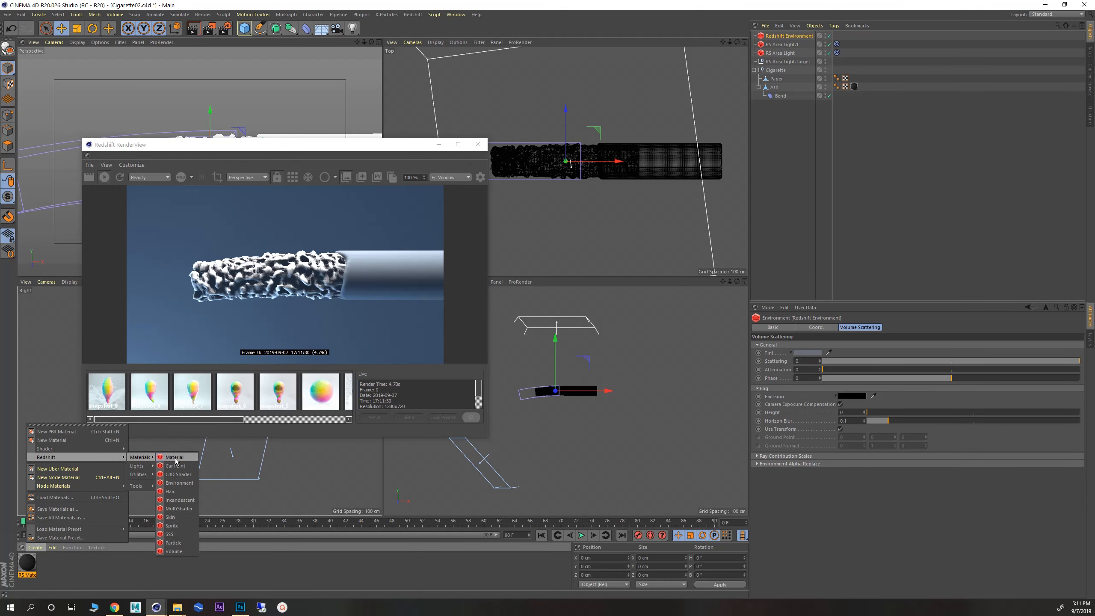
left_click(176, 460)
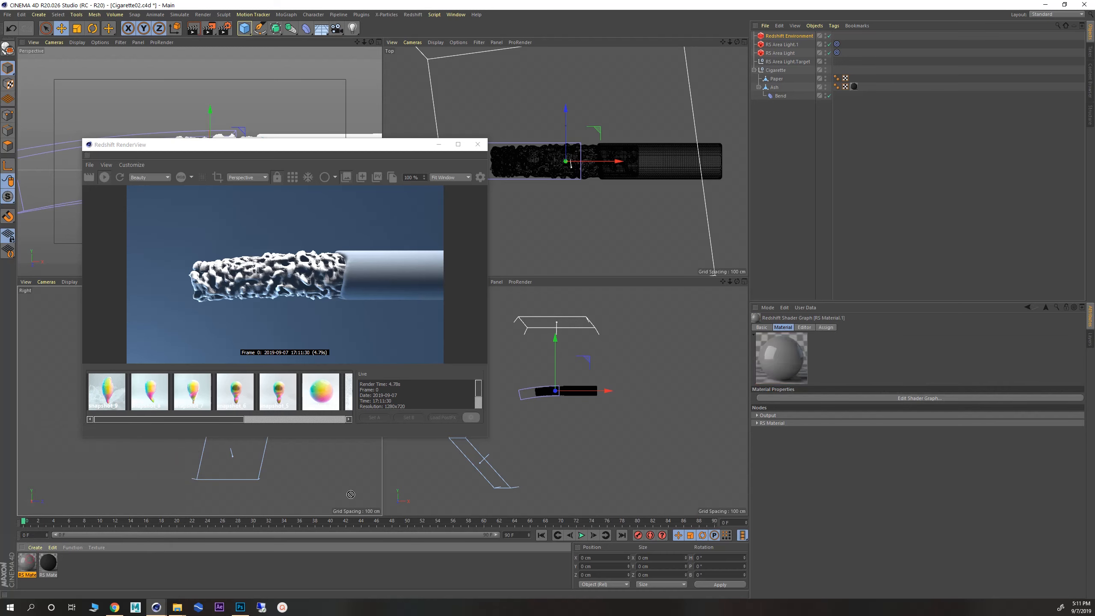
left_click_drag(350, 495, 646, 162)
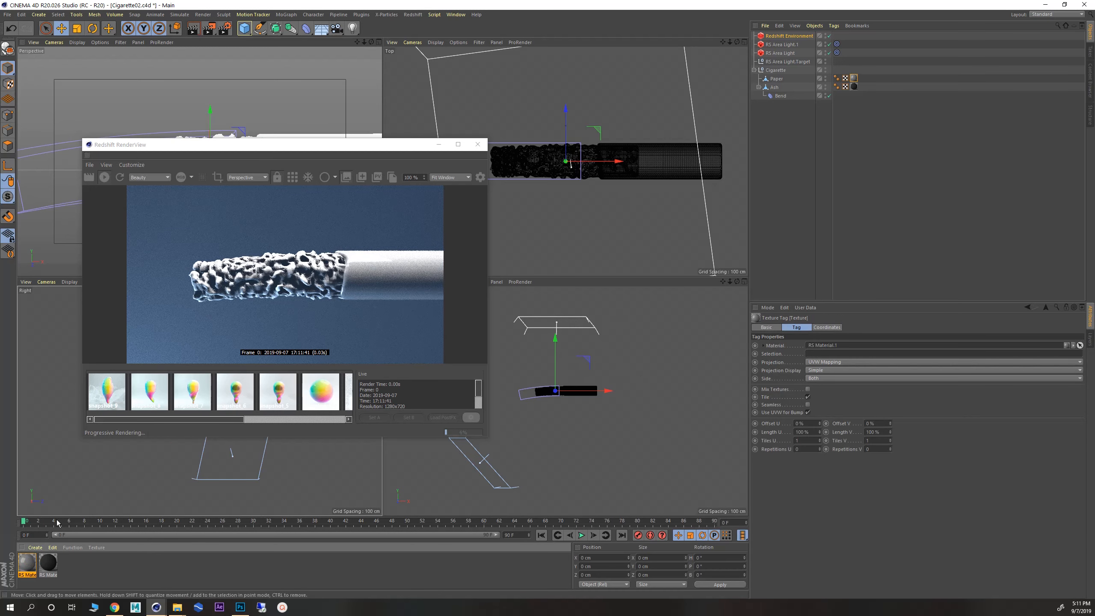
- Open RS Material.1 in the shader graph and set its reflection weight to about 0.287 and roughness to about 0.796
double_click(35, 564)
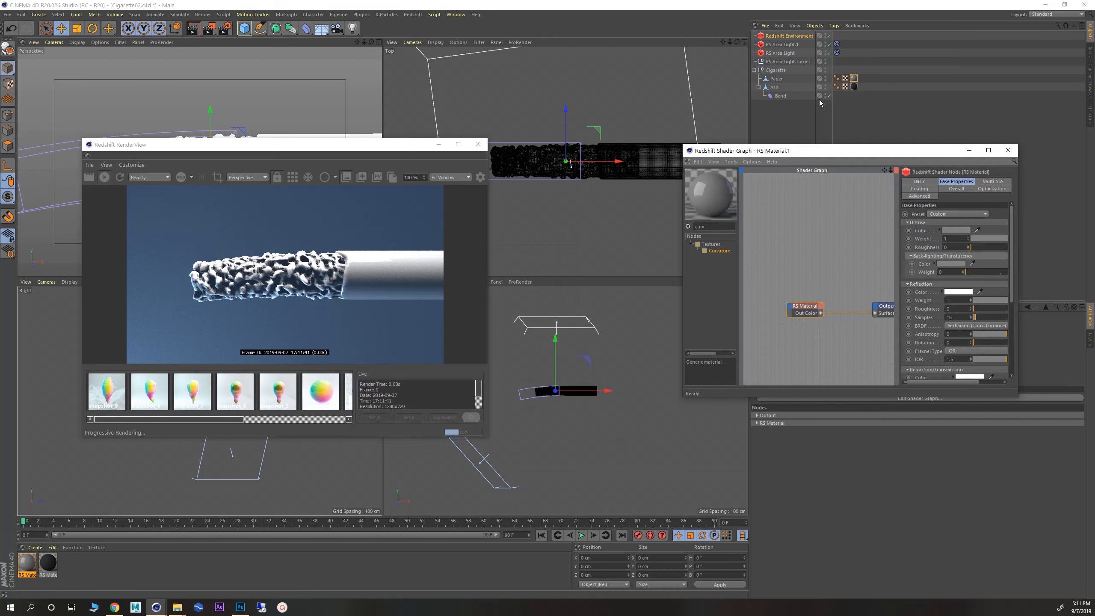
left_click_drag(767, 155, 659, 91)
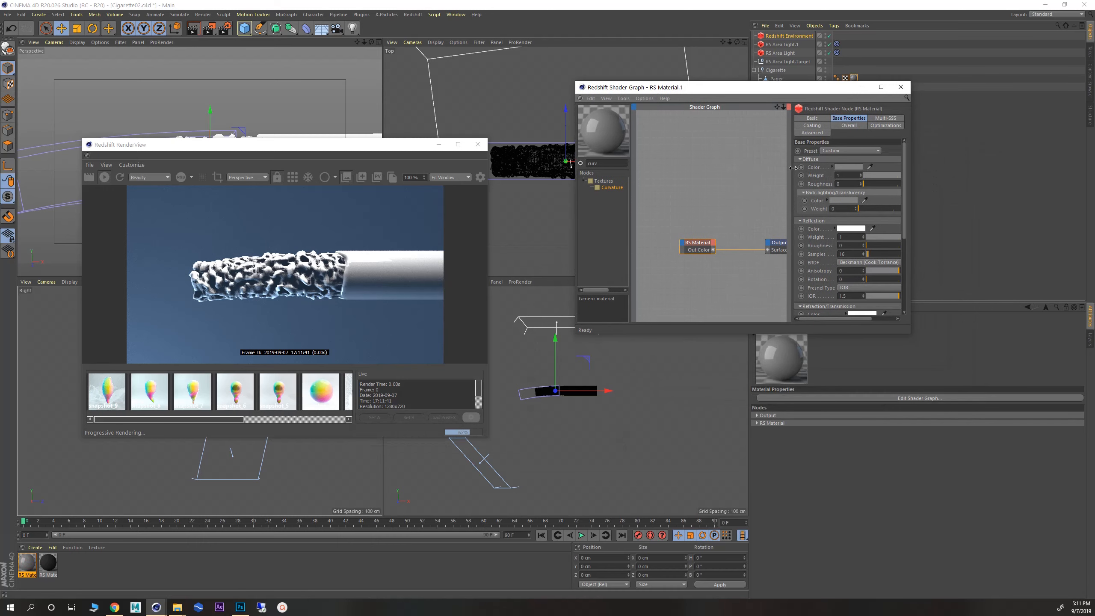
left_click_drag(785, 171, 749, 171)
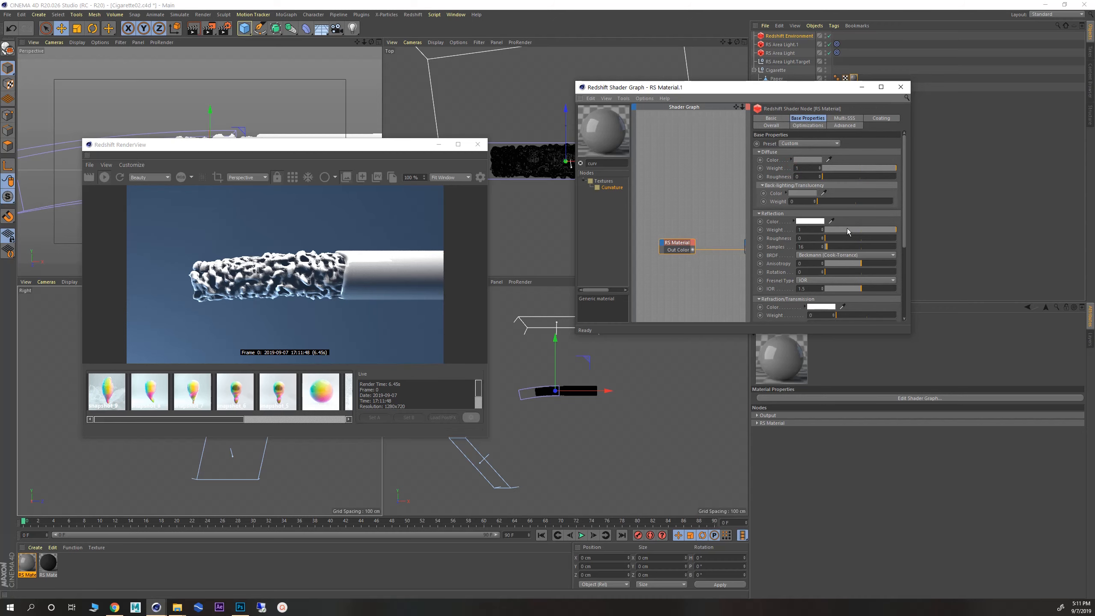
left_click(846, 230)
left_click_drag(846, 238, 883, 238)
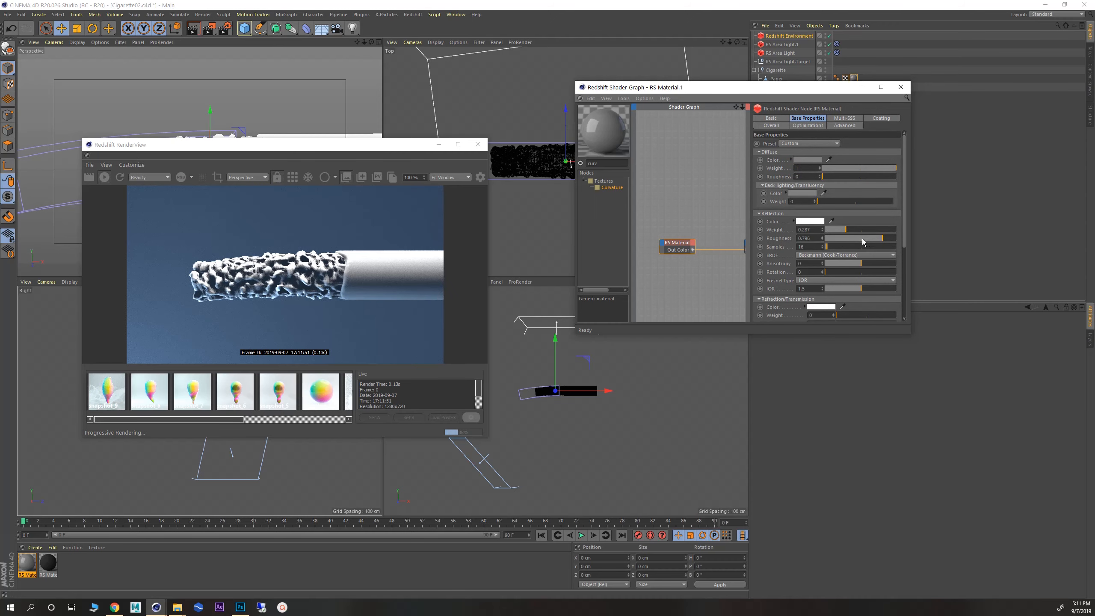
- Make the paper material's back-lighting color nearly white and set its back-lighting weight to about 0.249
left_click(805, 194)
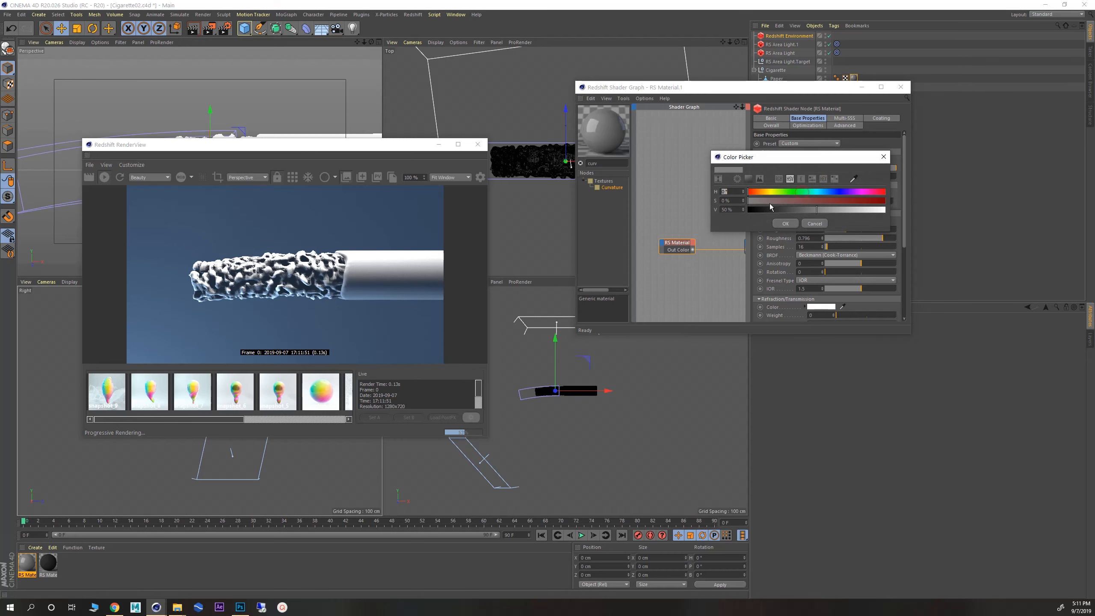
left_click_drag(838, 211, 875, 211)
left_click(786, 223)
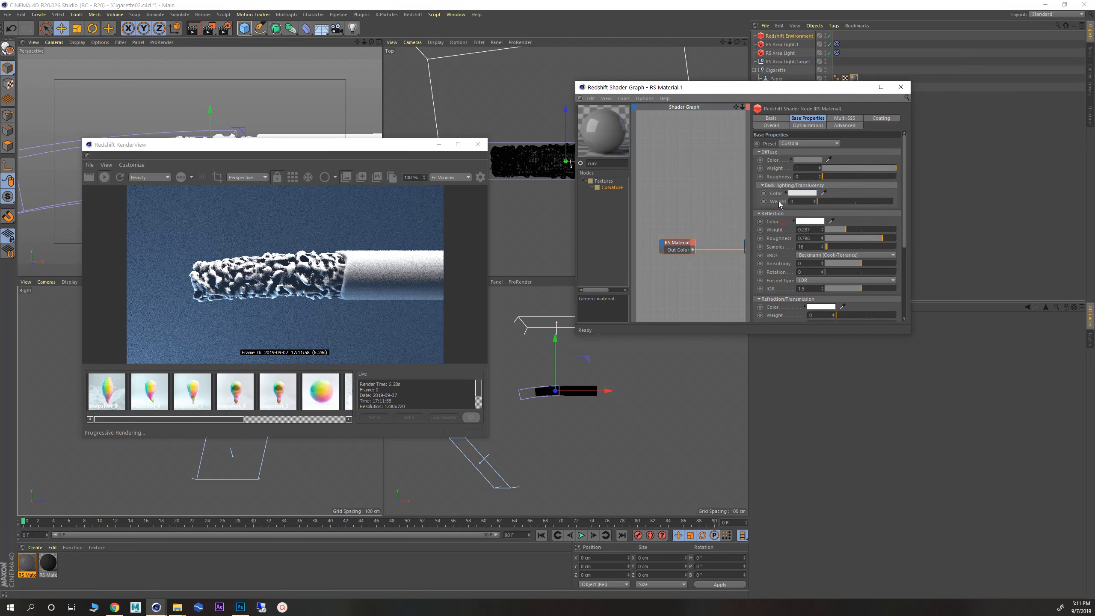
left_click(836, 201)
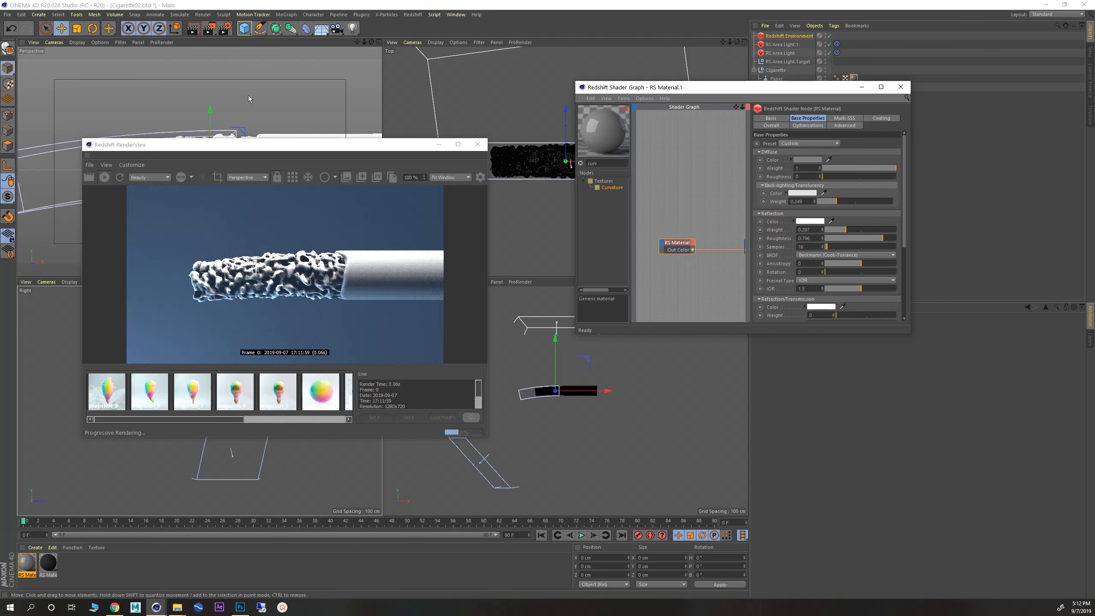
- Set both the primary and secondary GI engines to Brute Force in the Redshift render settings
left_click(225, 28)
left_click_drag(300, 19, 574, 99)
left_click(566, 120)
left_click(543, 163)
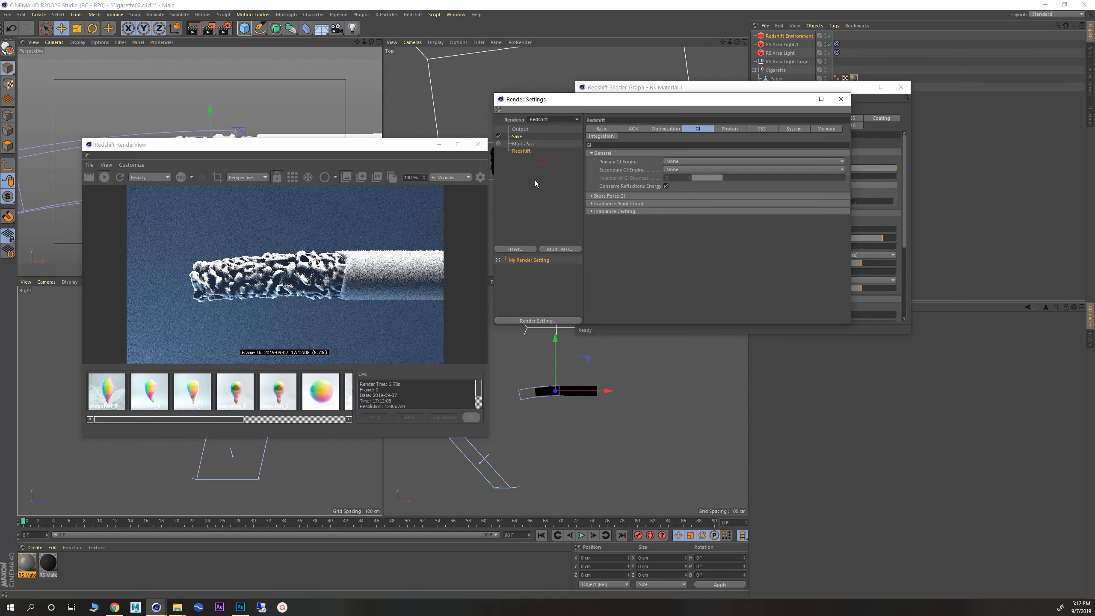
left_click(672, 162)
left_click(681, 196)
left_click(681, 170)
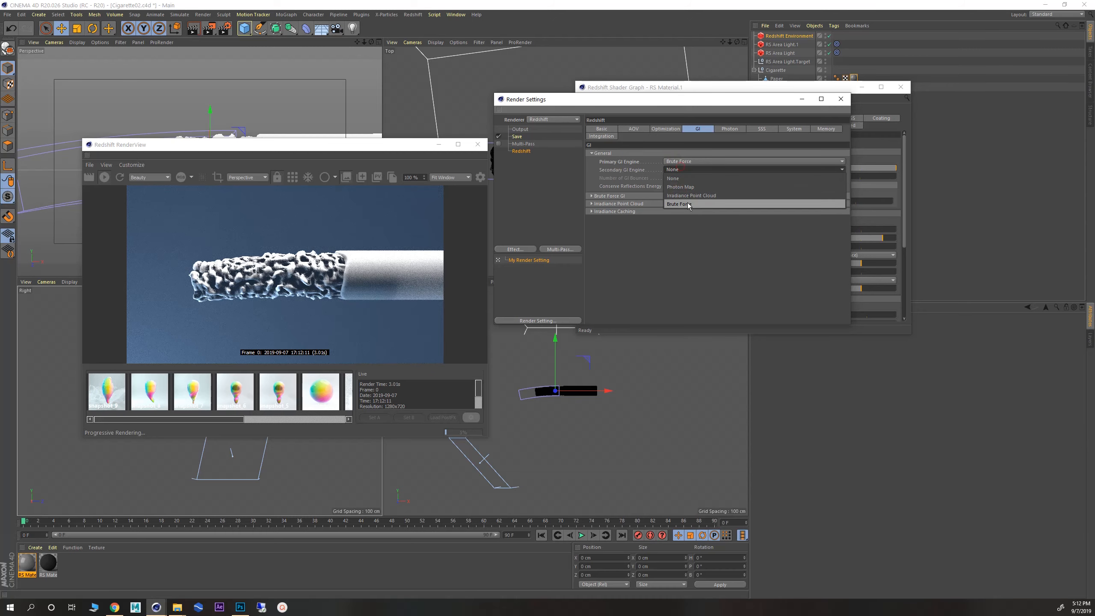
left_click(689, 205)
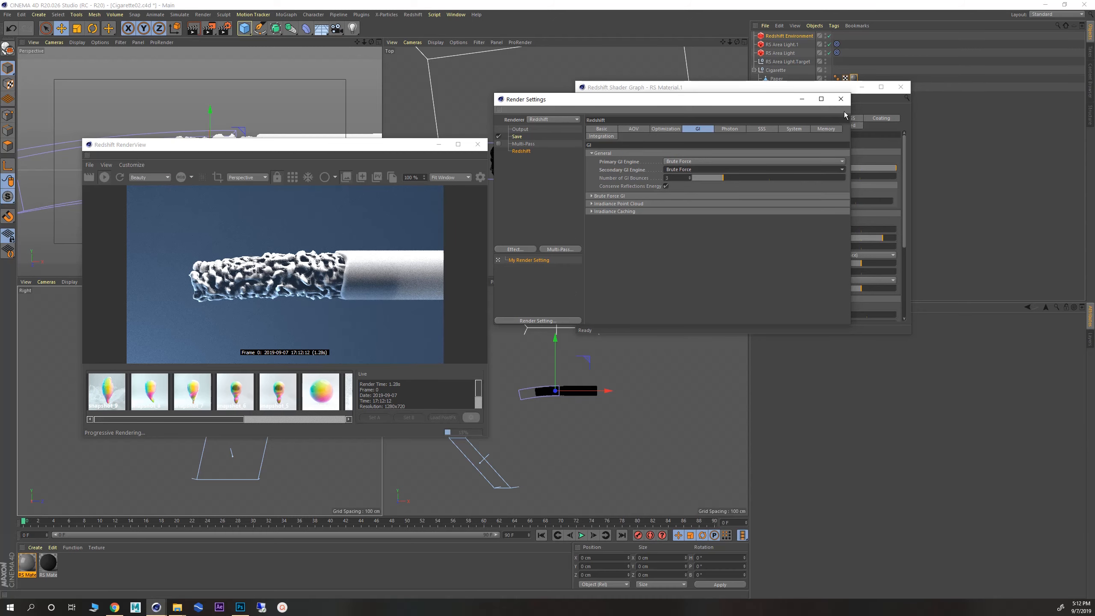
left_click(840, 99)
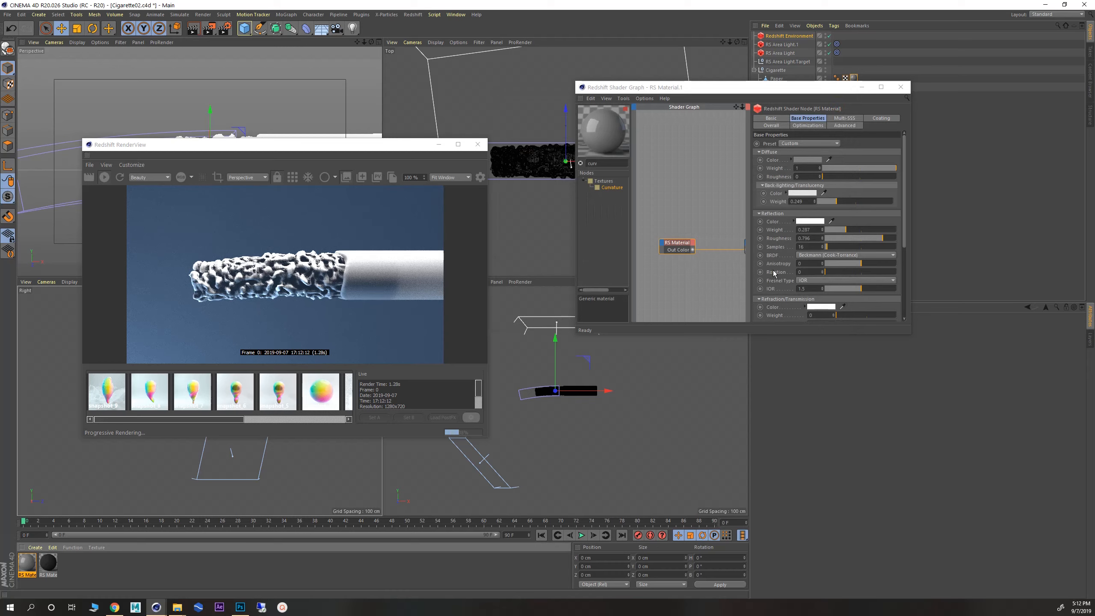
- Lower the paper material's back-lighting weight to 0.1 and connect a Ramp texture to its diffuse color
left_click(807, 202)
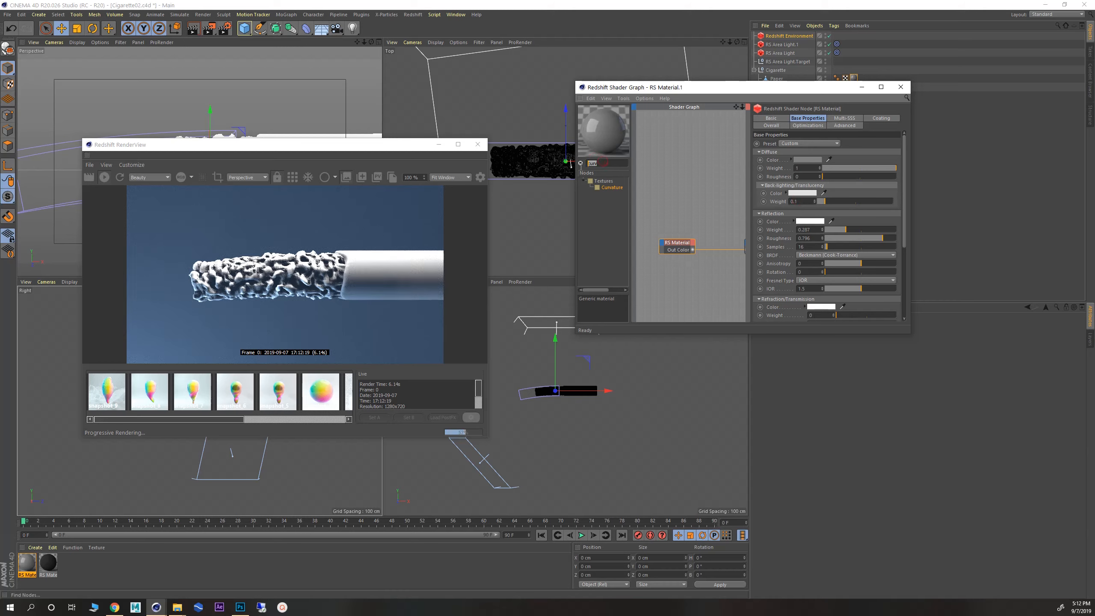
type("ramp")
left_click_drag(604, 188, 668, 244)
mouse_move(686, 248)
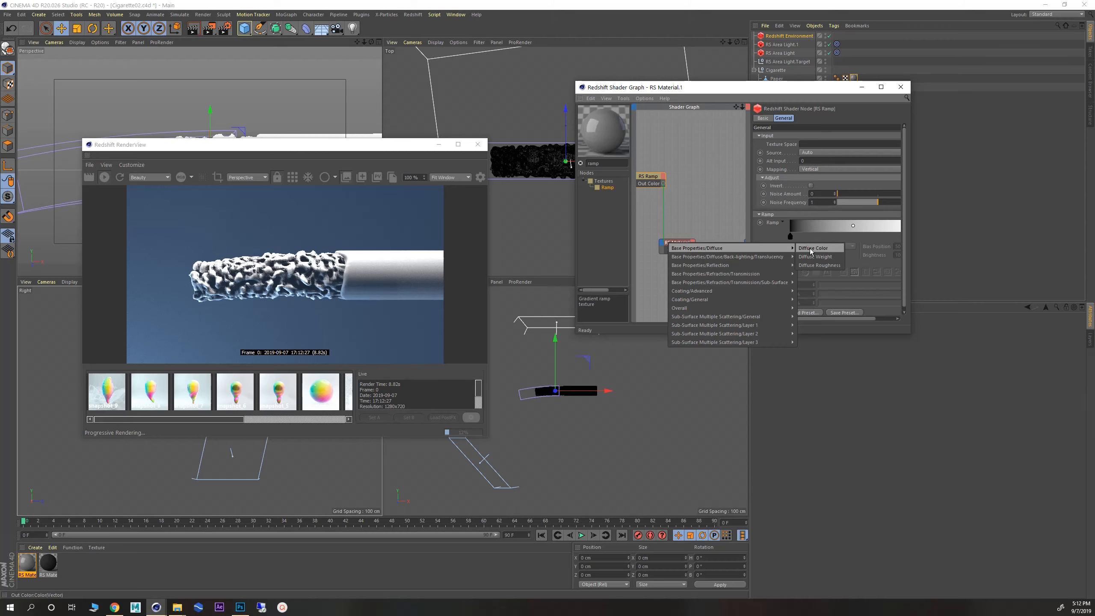
left_click(808, 246)
left_click(688, 243)
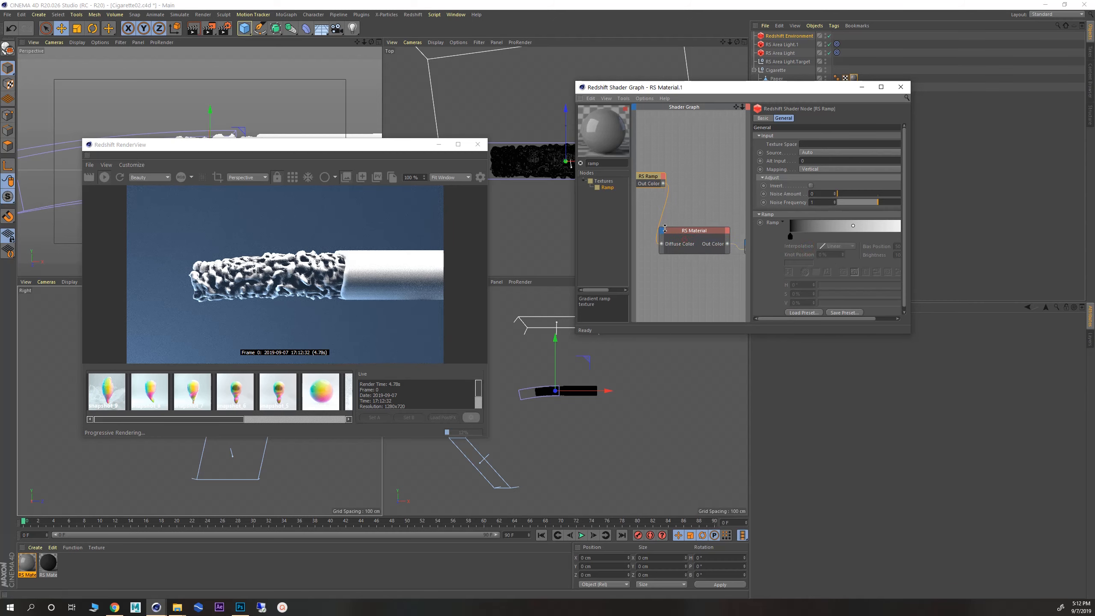
- Shift the ramp's black knot toward the middle of the gradient, and close the RenderView and shader graph
left_click(652, 184)
left_click_drag(790, 236, 840, 238)
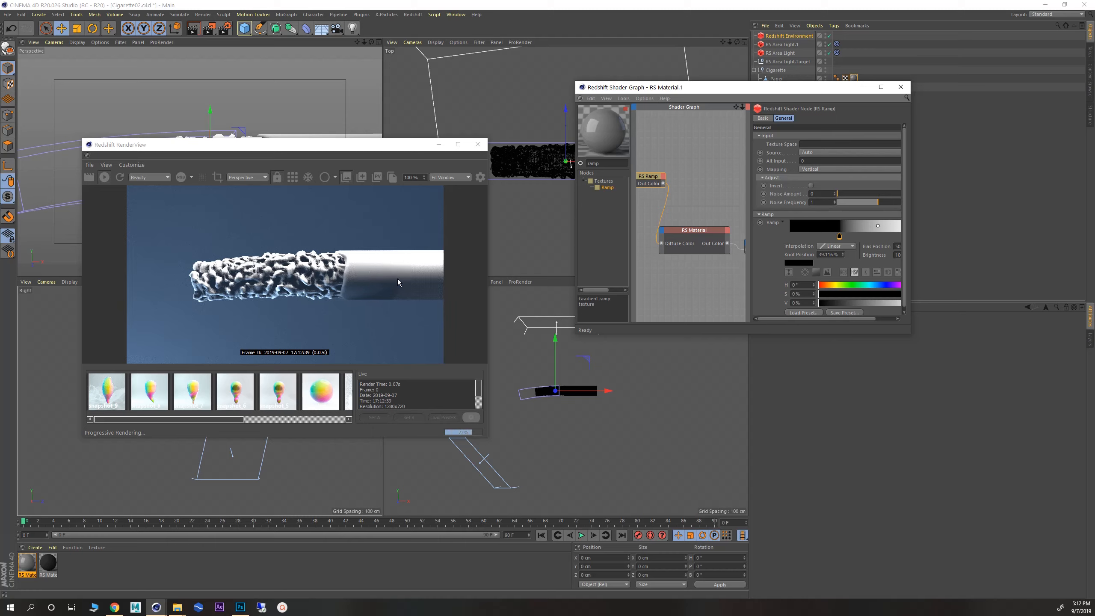
left_click(107, 179)
left_click(478, 145)
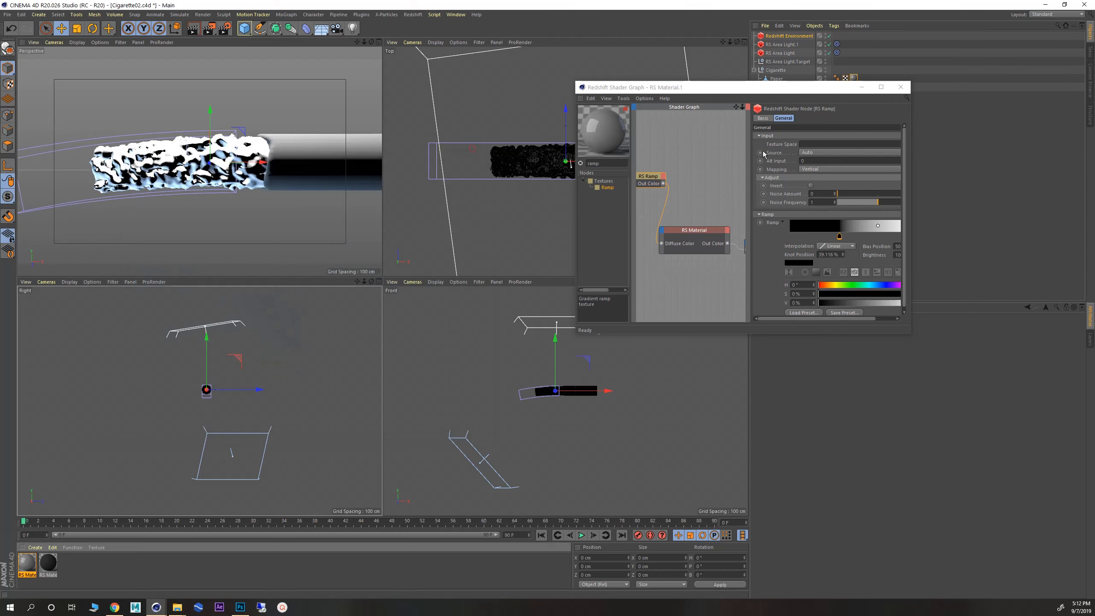
left_click(901, 87)
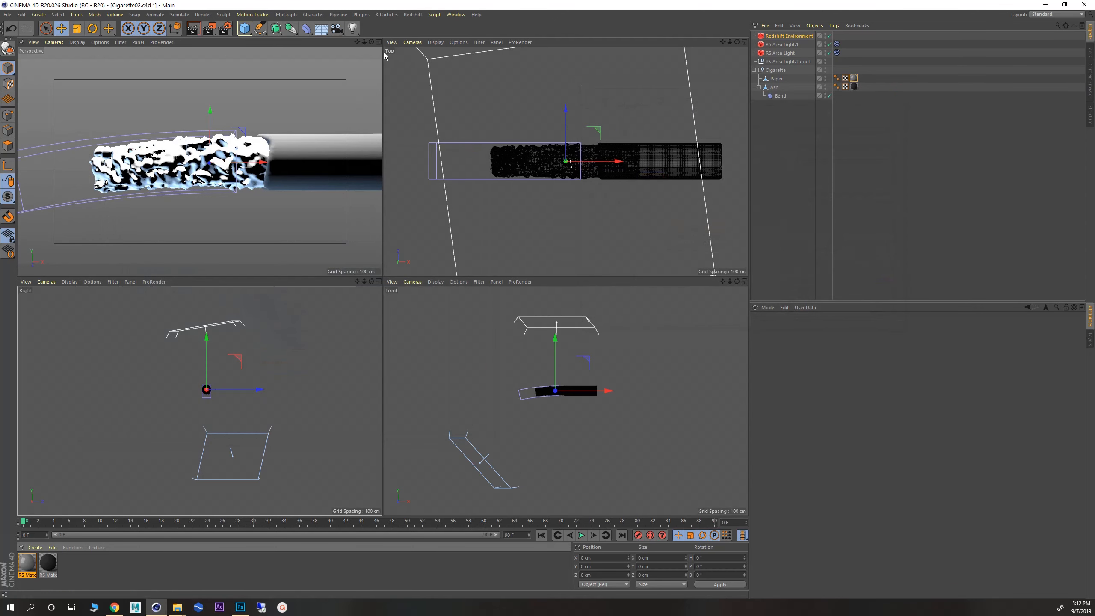
- Enlarge the perspective view to fill the viewport area and save the project
left_click(378, 43)
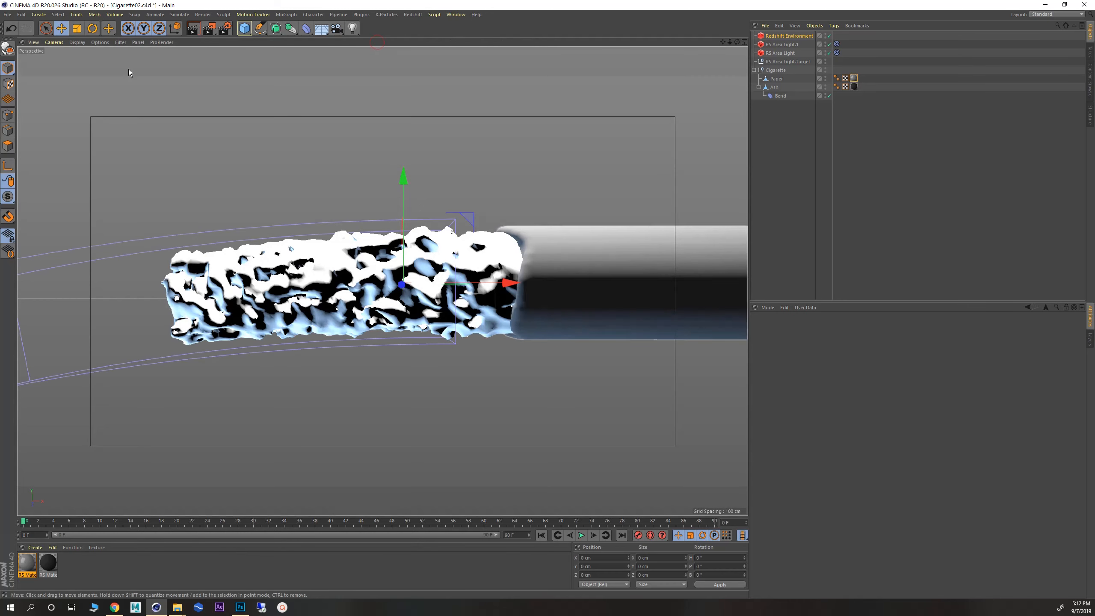
left_click(7, 14)
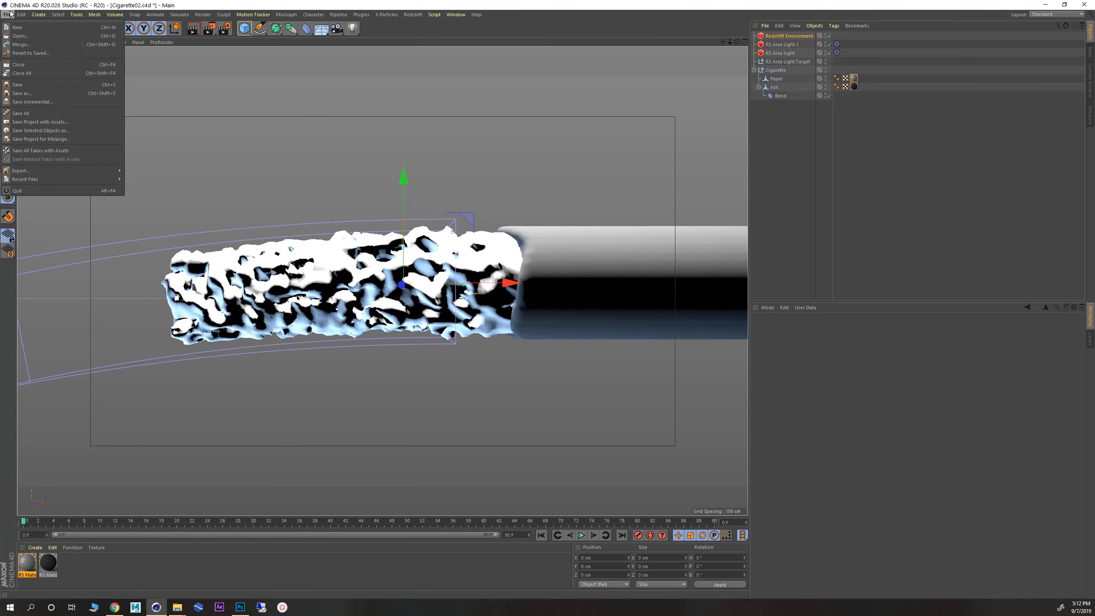
left_click(18, 86)
- Switch the interface to the BP - UV Edit layout and bring the Cinema 4D window back up
left_click(1036, 15)
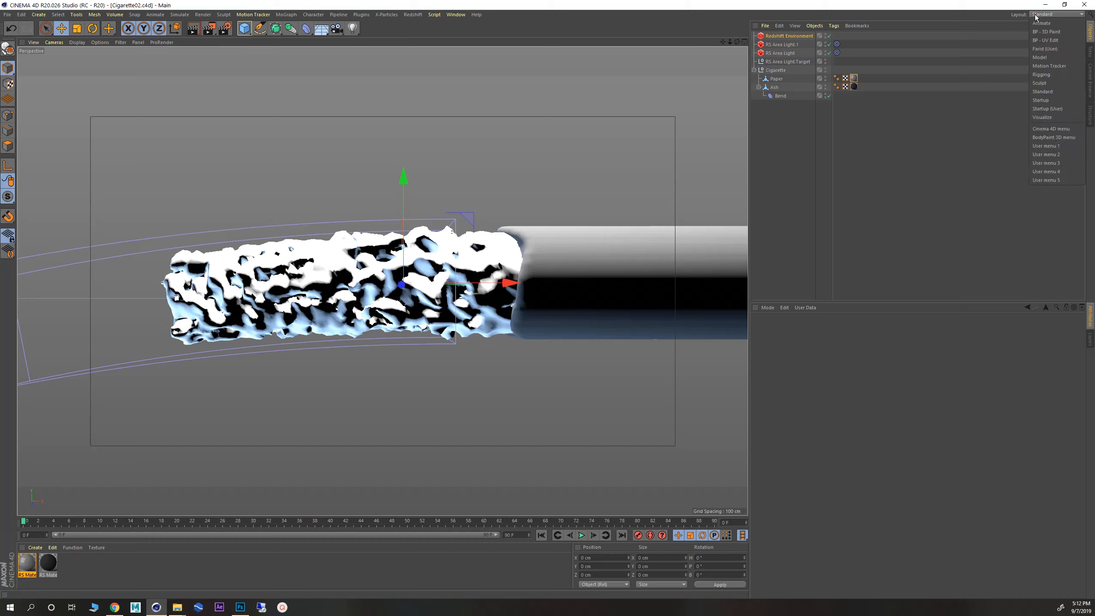
left_click(1048, 49)
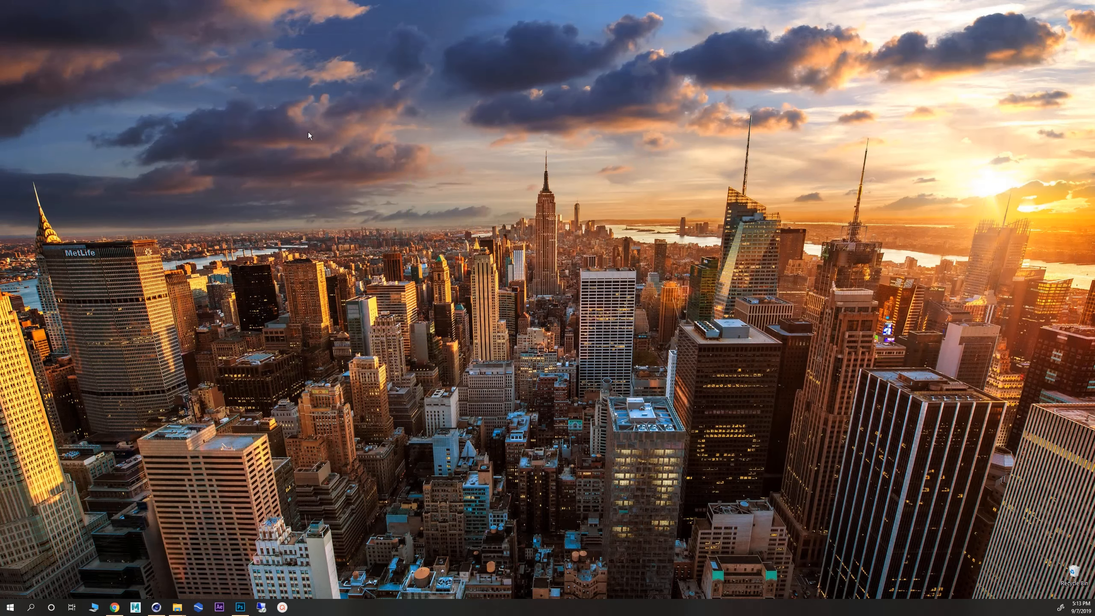
left_click(156, 607)
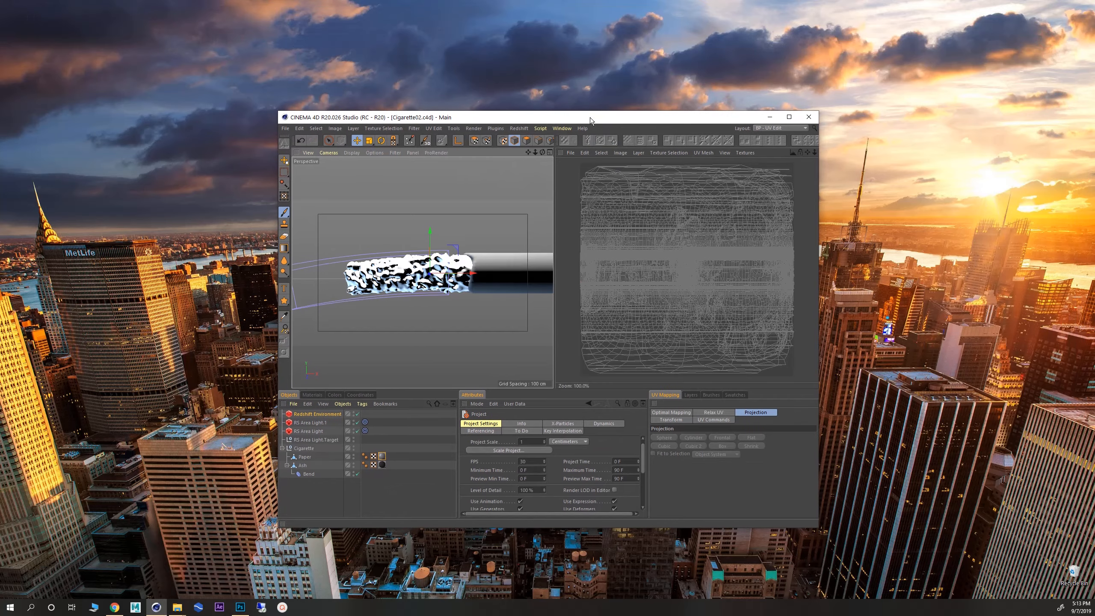
- Select all of the Paper object's polygons in UV polygon mode and remap their UVs with the Frontal projection
double_click(585, 119)
left_click(450, 199)
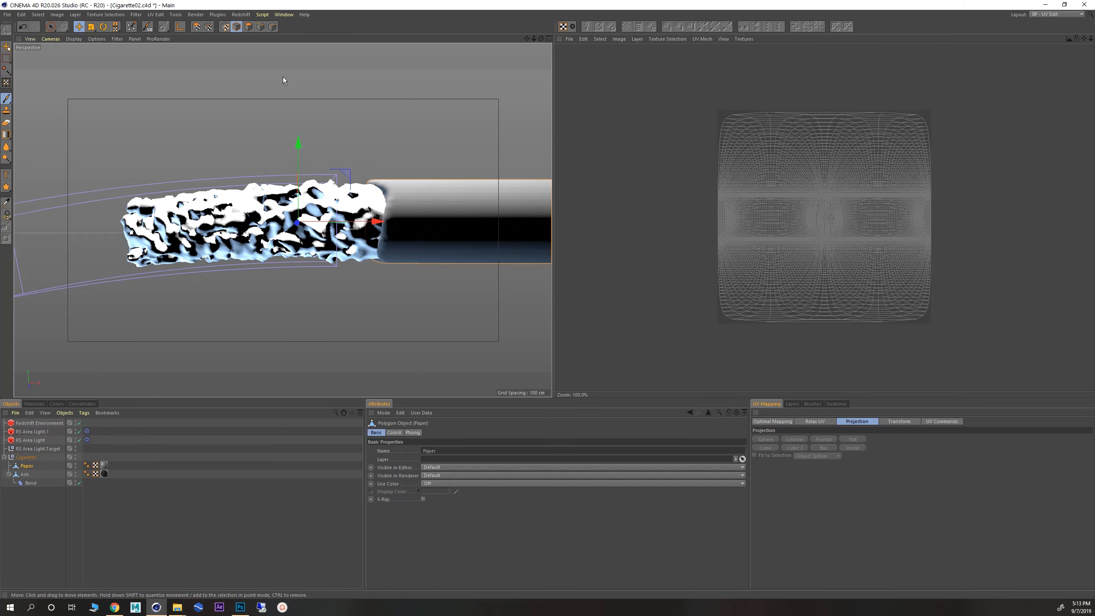
left_click(196, 27)
left_click(249, 26)
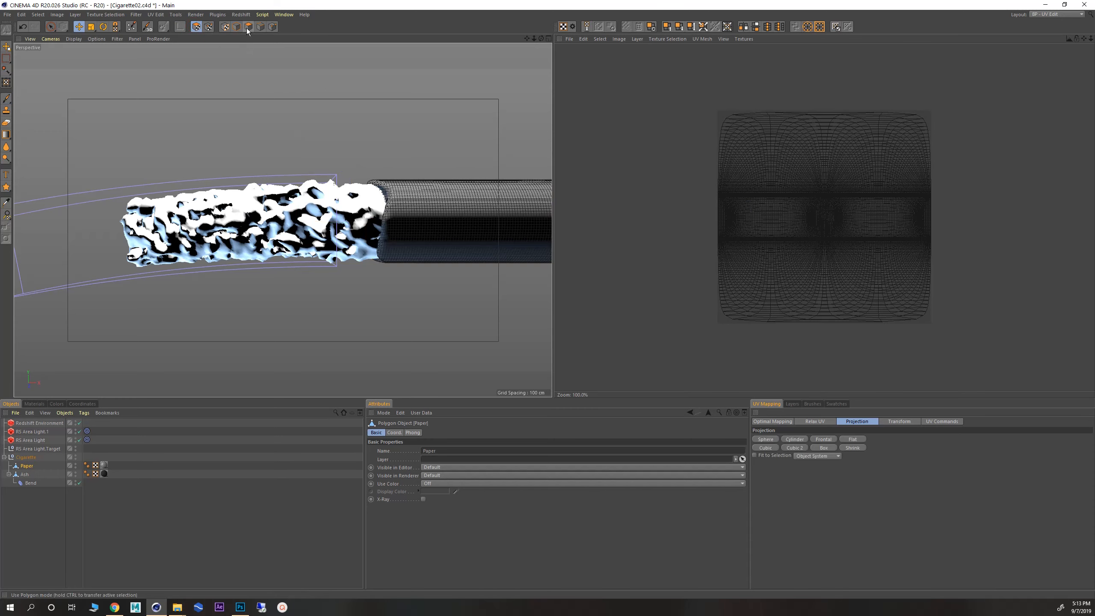
key("ctrl+a")
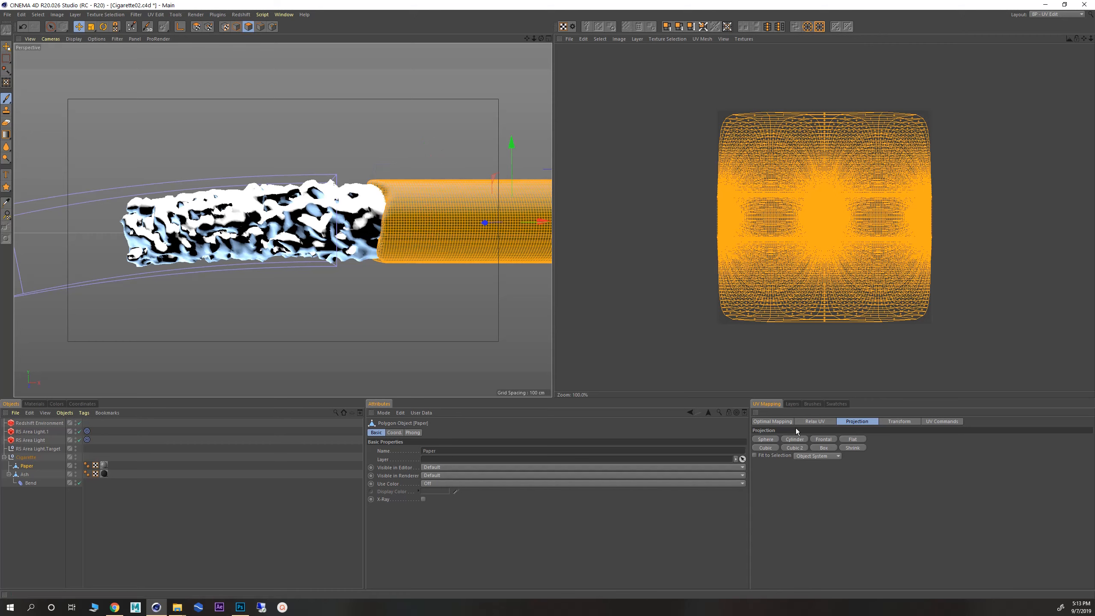
left_click(822, 442)
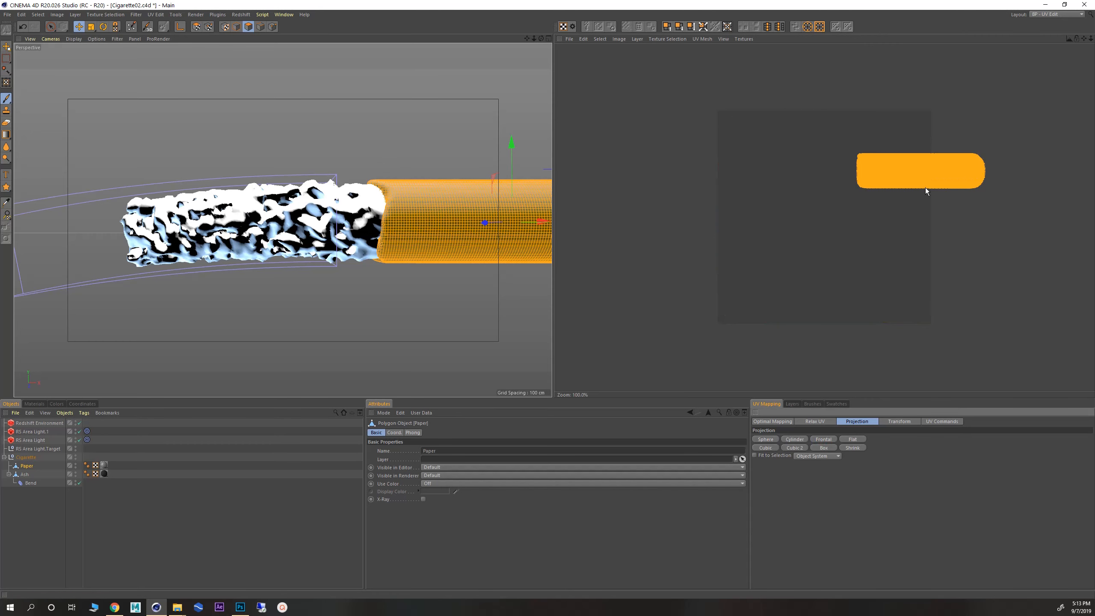
- Return to the Standard layout in a maximized window and open the Redshift RenderView for a live render
left_click(1043, 16)
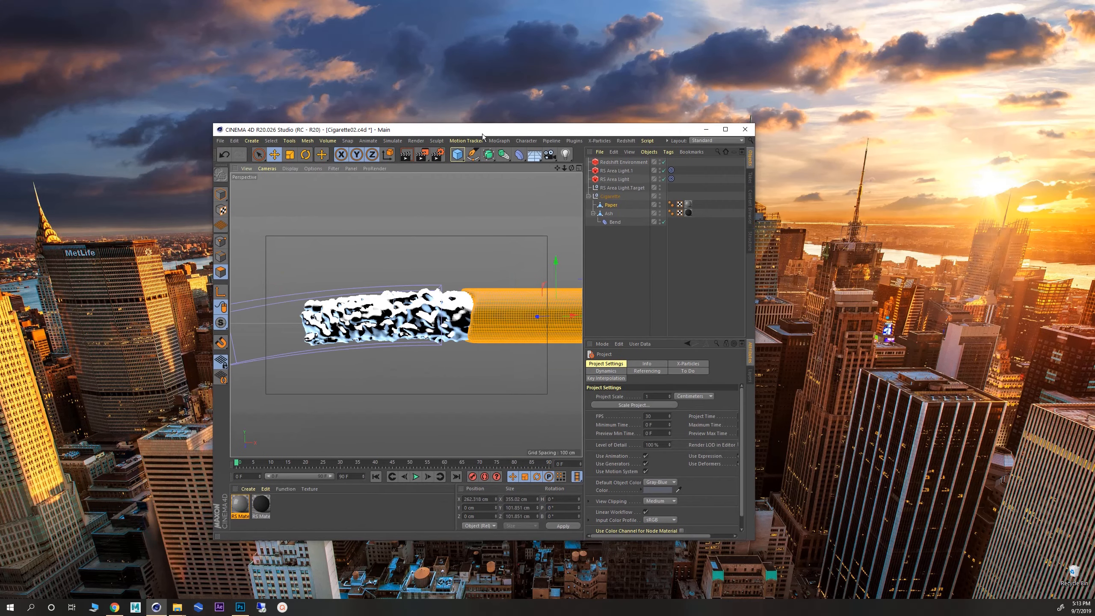
double_click(483, 131)
left_click(899, 182)
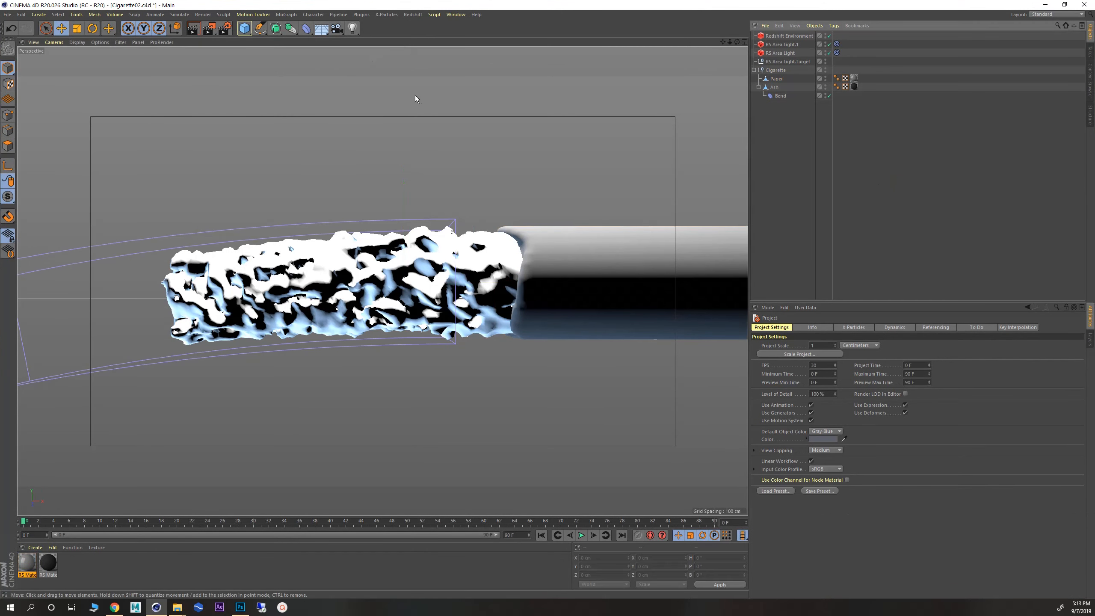
left_click(412, 15)
left_click(427, 75)
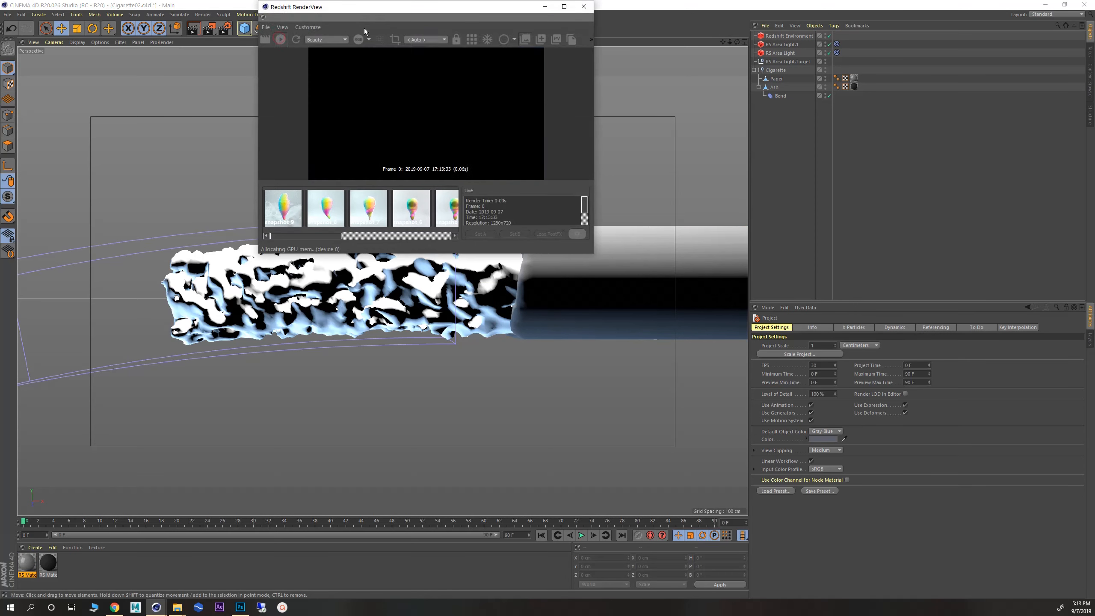
left_click_drag(354, 12, 273, 56)
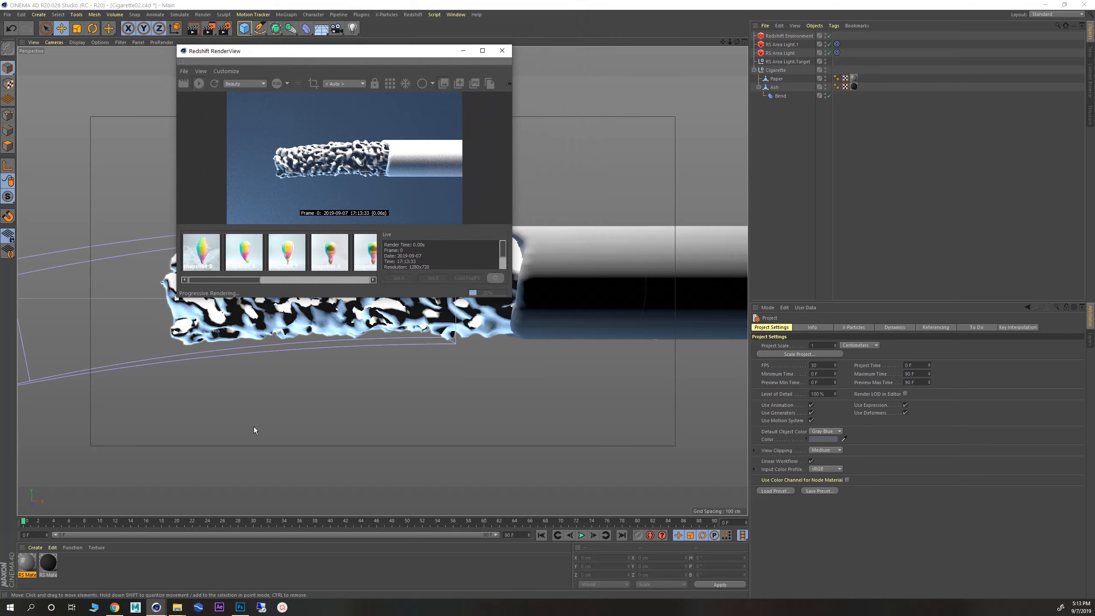
- Open the paper material's shader graph and shift the ramp's black knot to about 66%
left_click(25, 562)
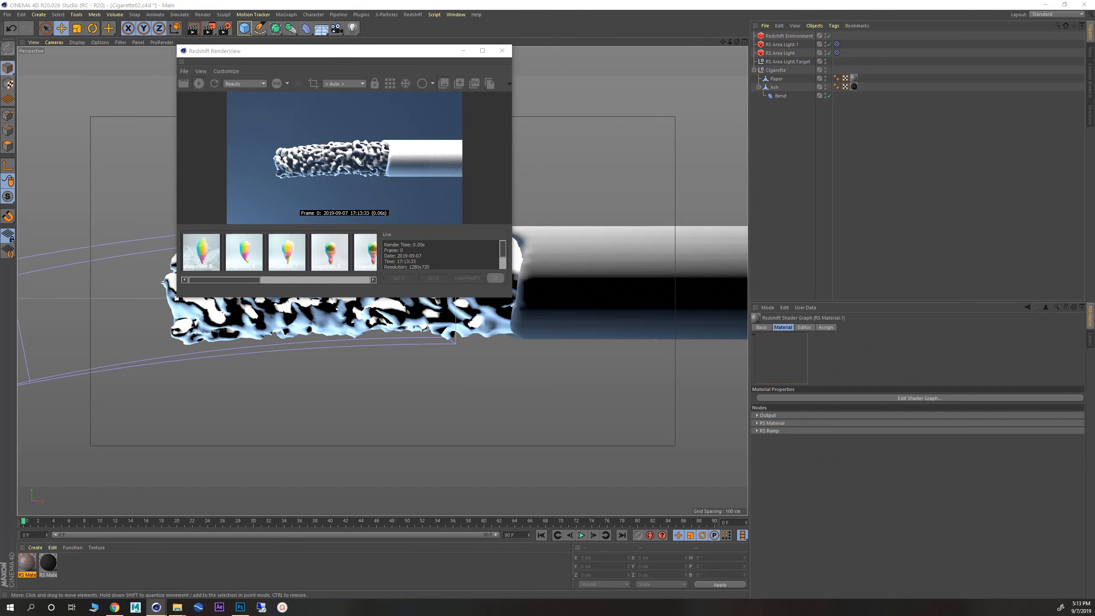
left_click(919, 398)
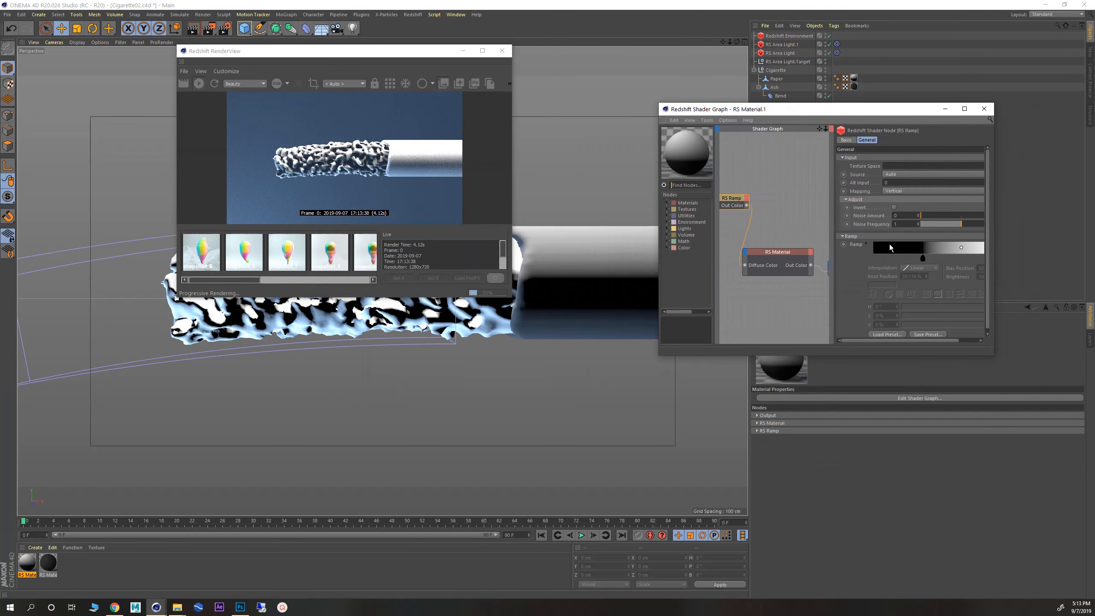
left_click_drag(836, 190, 795, 190)
left_click_drag(891, 259, 931, 259)
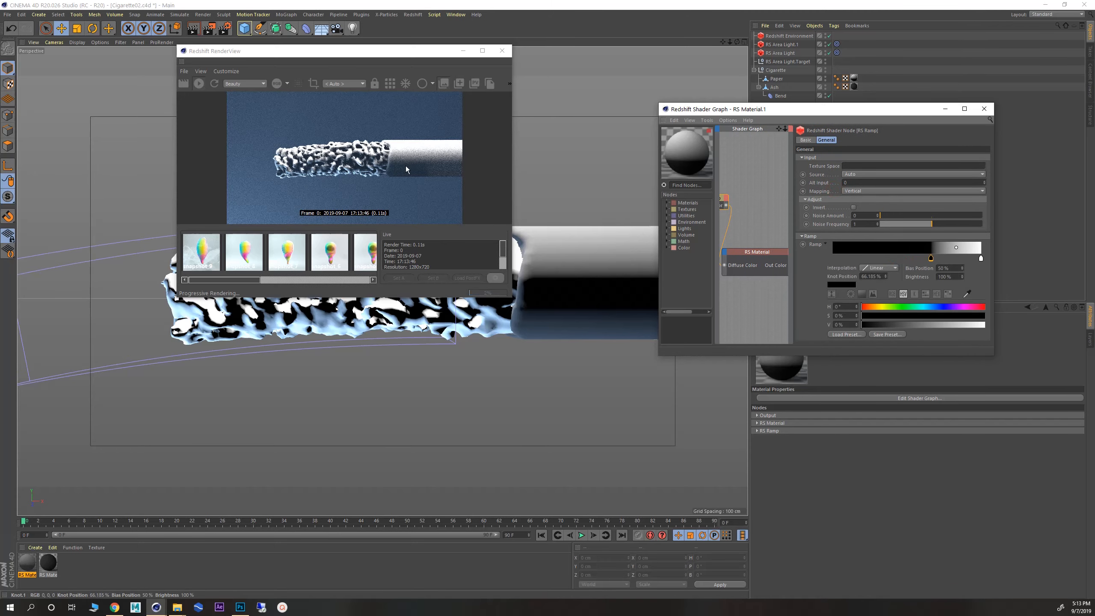
- Set the paper ramp's mapping to Horizontal and shift its white knot to about 76%
left_click(848, 193)
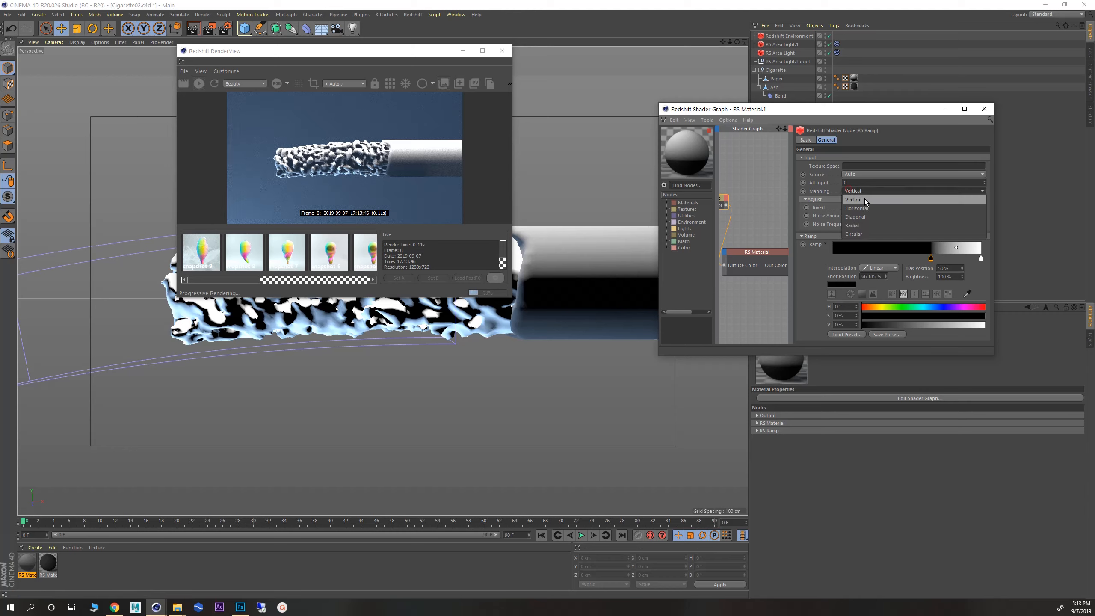
left_click(862, 213)
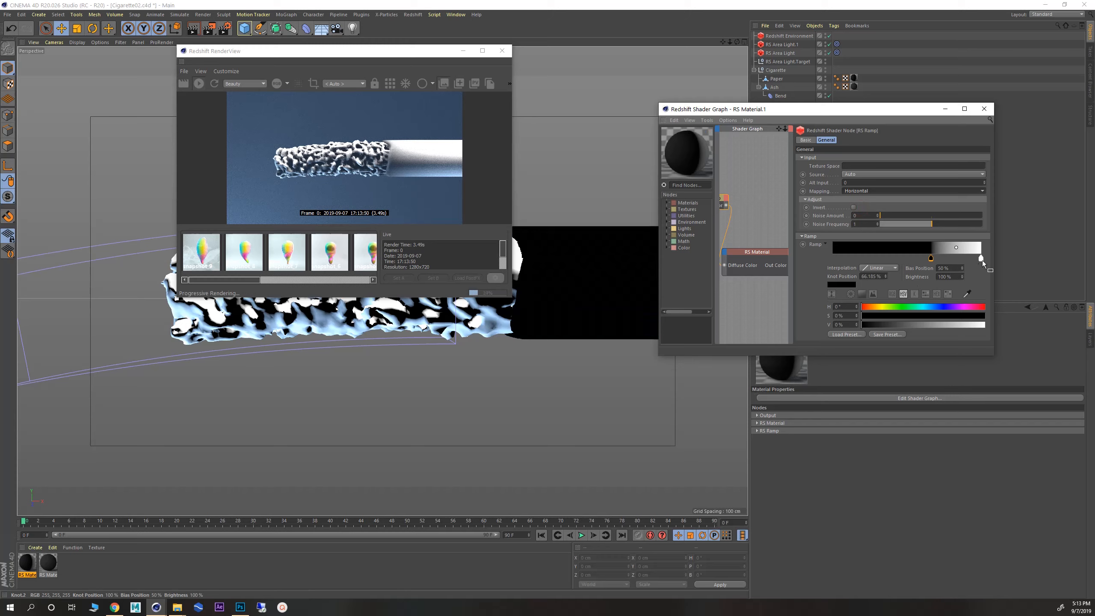
left_click_drag(982, 259, 946, 259)
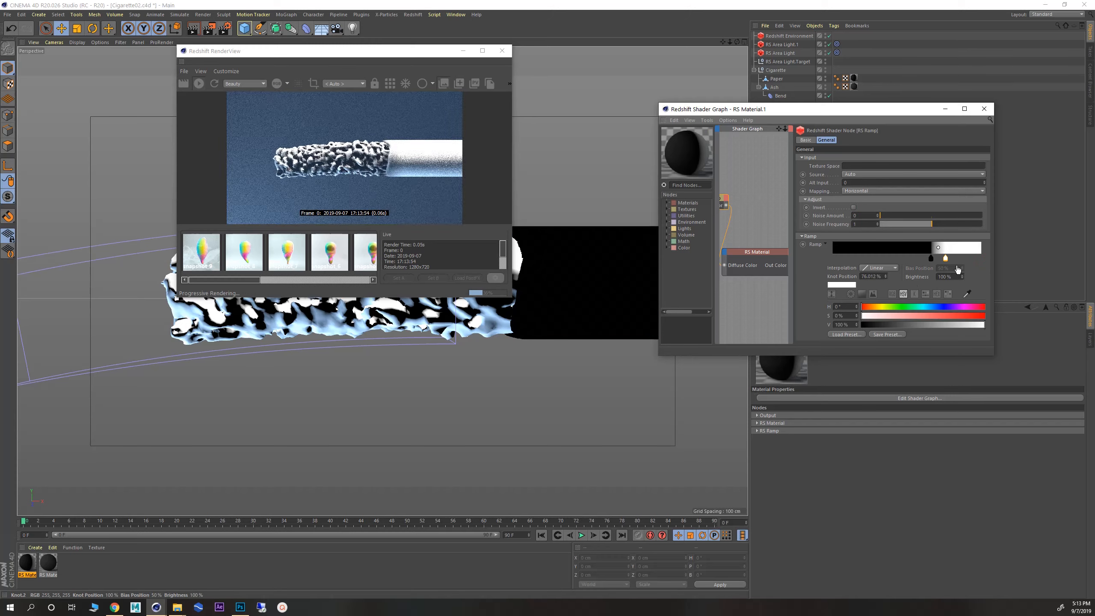
- Add a peach-orange knot with 44% saturation between the ramp's black and white knots, and shift the black knot to about 69.4%
left_click(936, 259)
left_click(869, 307)
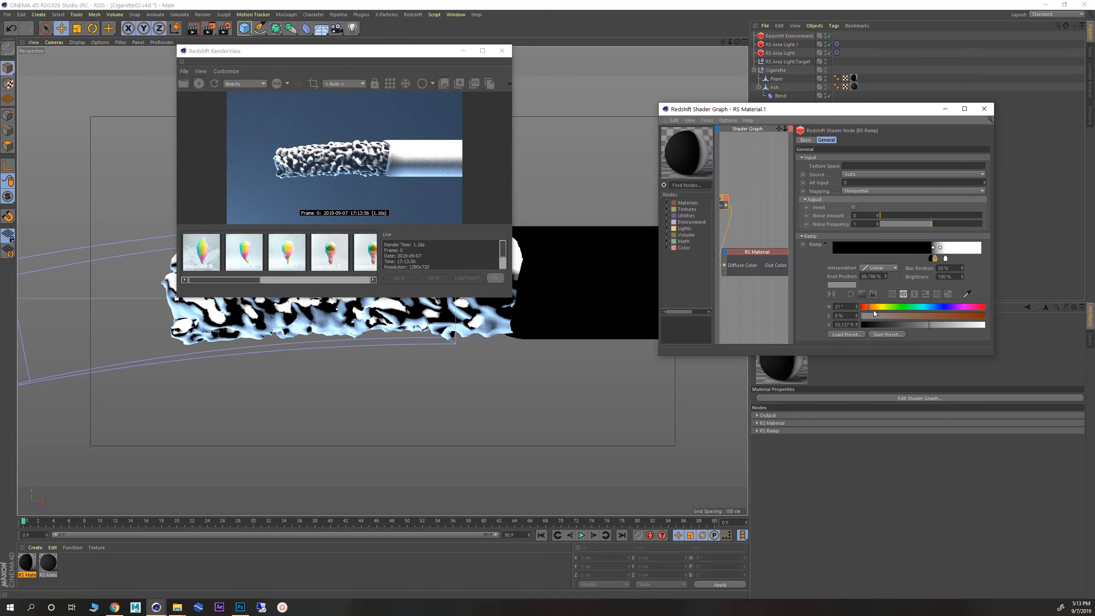
mouse_move(944, 325)
left_mouse_down()
mouse_move(983, 325)
mouse_move(896, 315)
mouse_move(916, 315)
left_mouse_up()
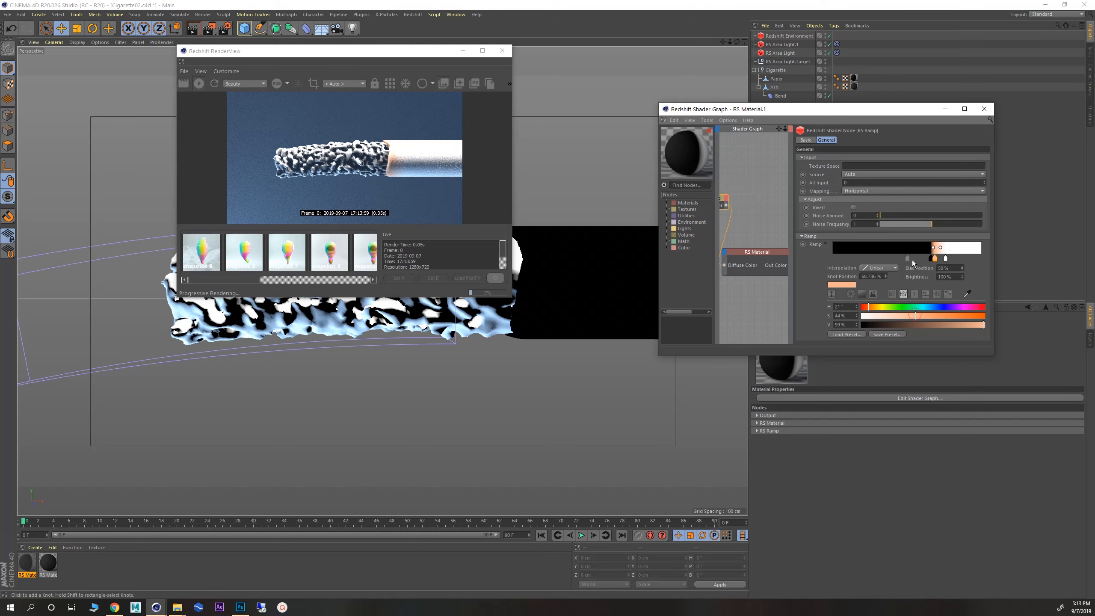
left_click(870, 307)
mouse_move(934, 259)
left_mouse_down()
mouse_move(954, 259)
mouse_move(939, 261)
mouse_move(941, 276)
mouse_move(937, 261)
left_mouse_up()
left_click(942, 258)
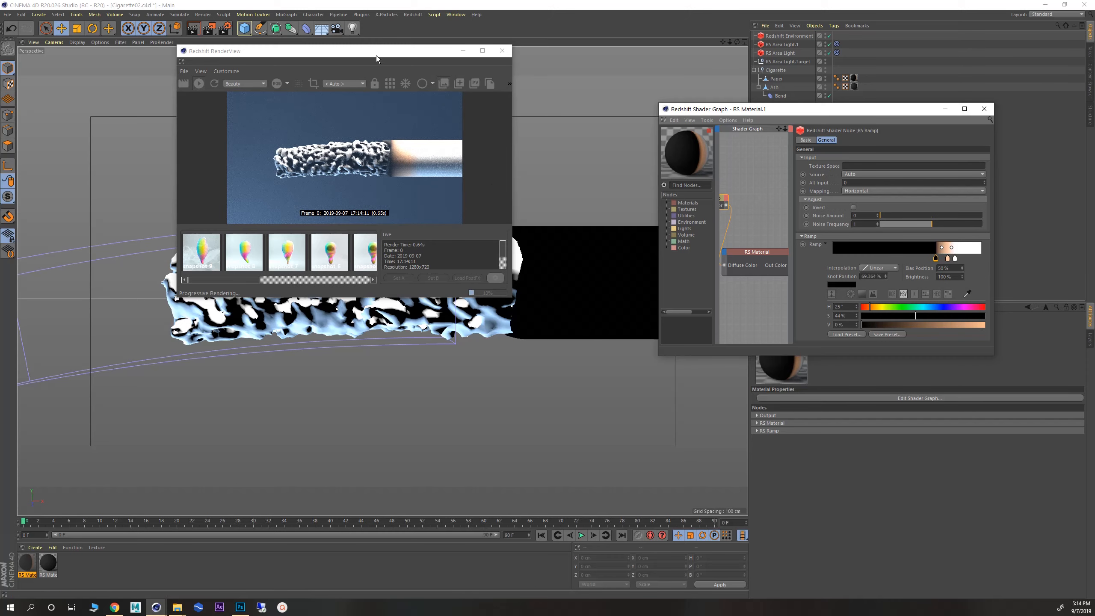
- Enlarge the RenderView window and set the paper ramp's noise amount to 0.12
left_click_drag(369, 56, 254, 31)
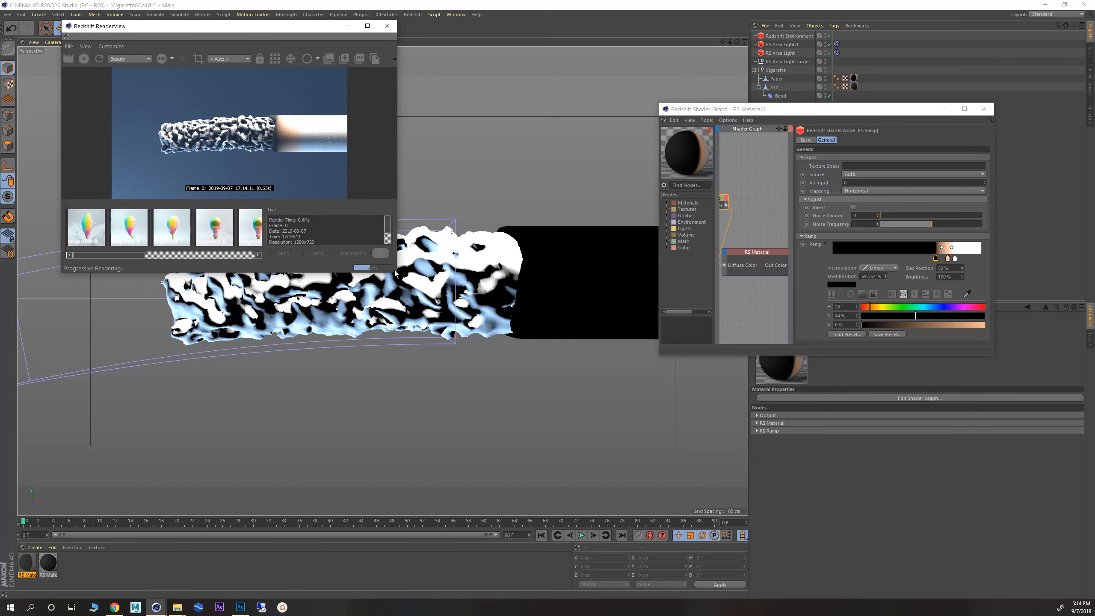
left_click_drag(397, 274, 595, 467)
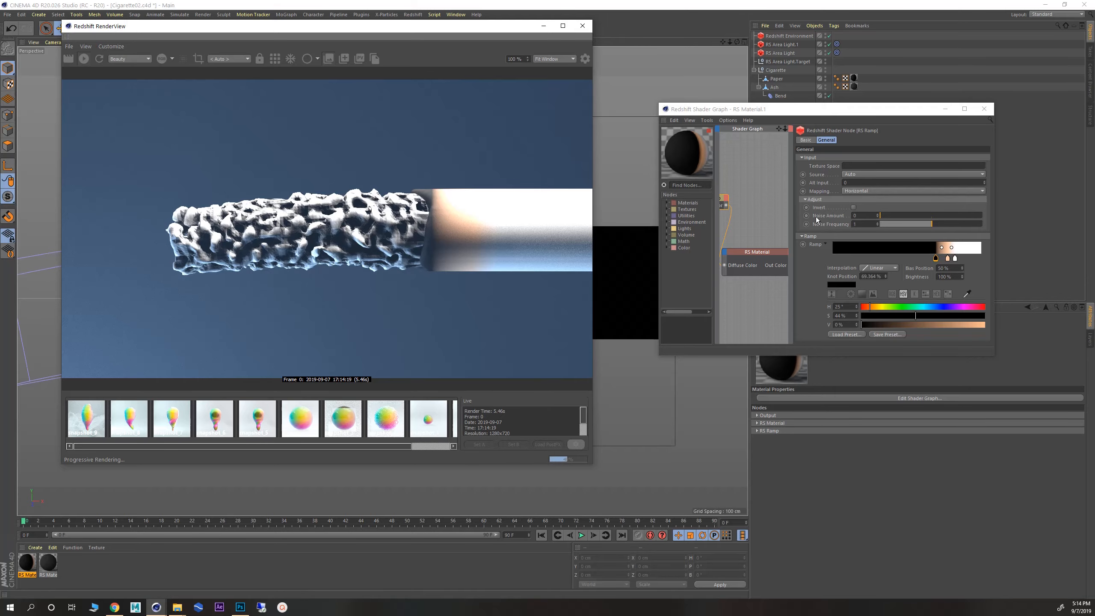
left_click_drag(891, 215, 887, 215)
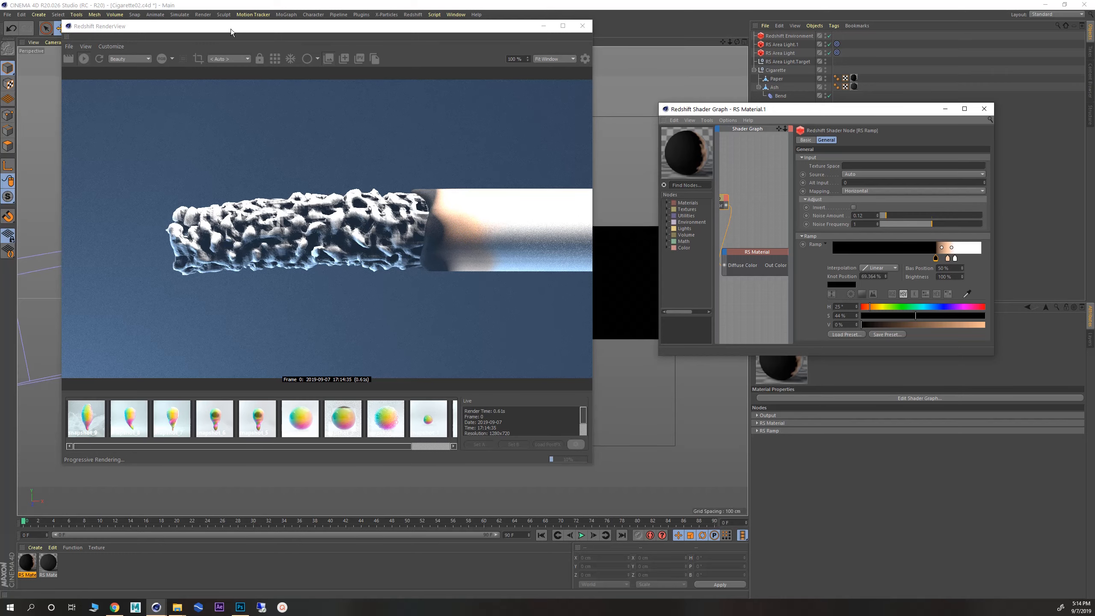
left_click_drag(231, 29, 254, 32)
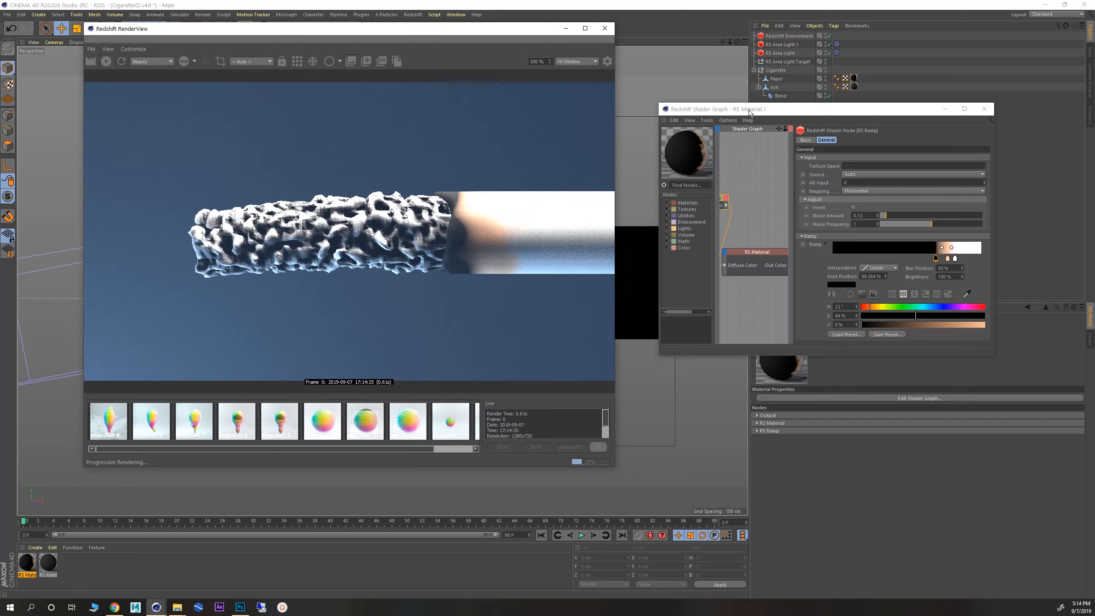
- Load the ash material into the shader graph, enlarge the window and node area, and select the RS Material node
left_click_drag(749, 112, 742, 114)
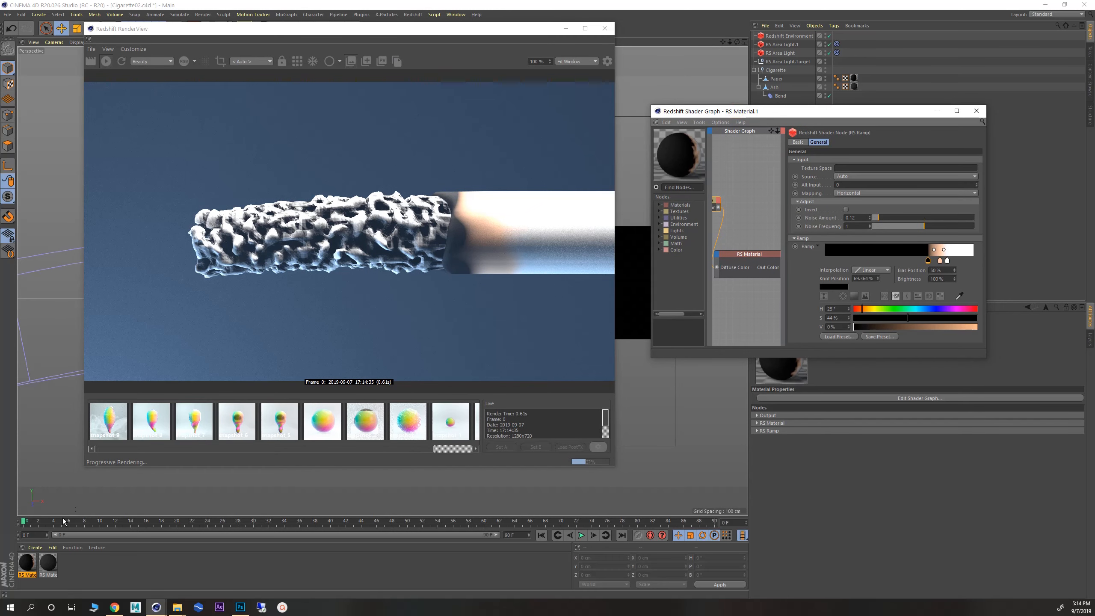
left_click(54, 569)
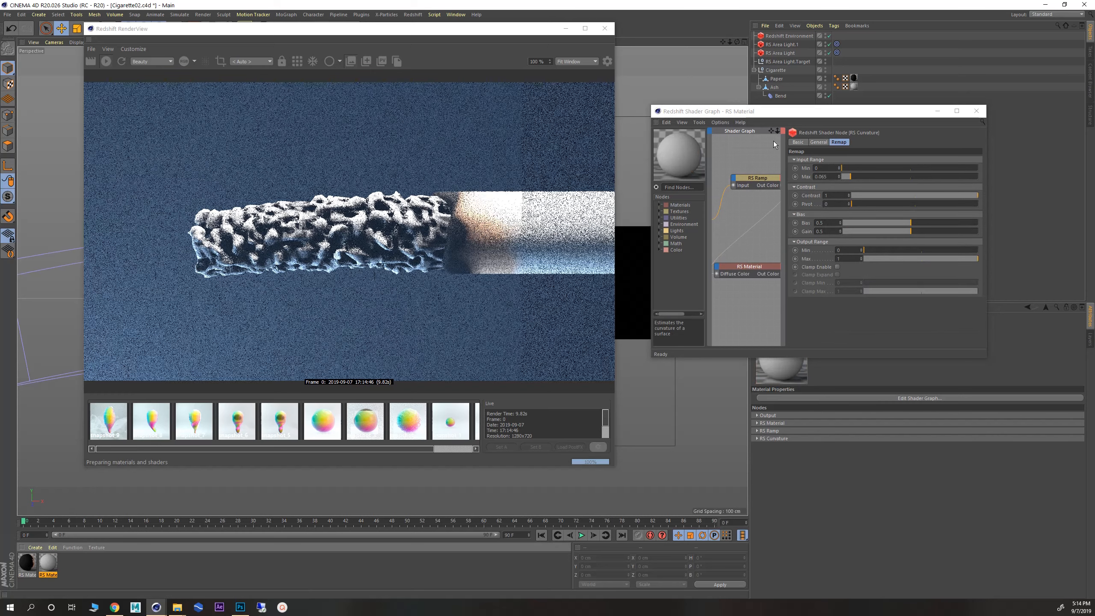
left_click_drag(752, 116, 736, 66)
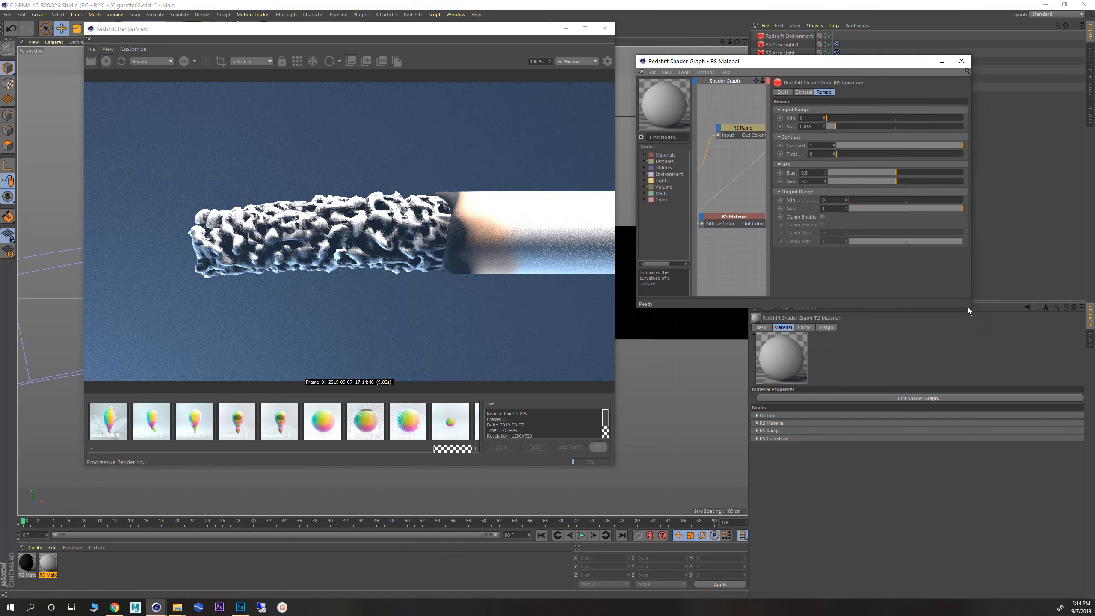
left_click_drag(969, 308, 1094, 419)
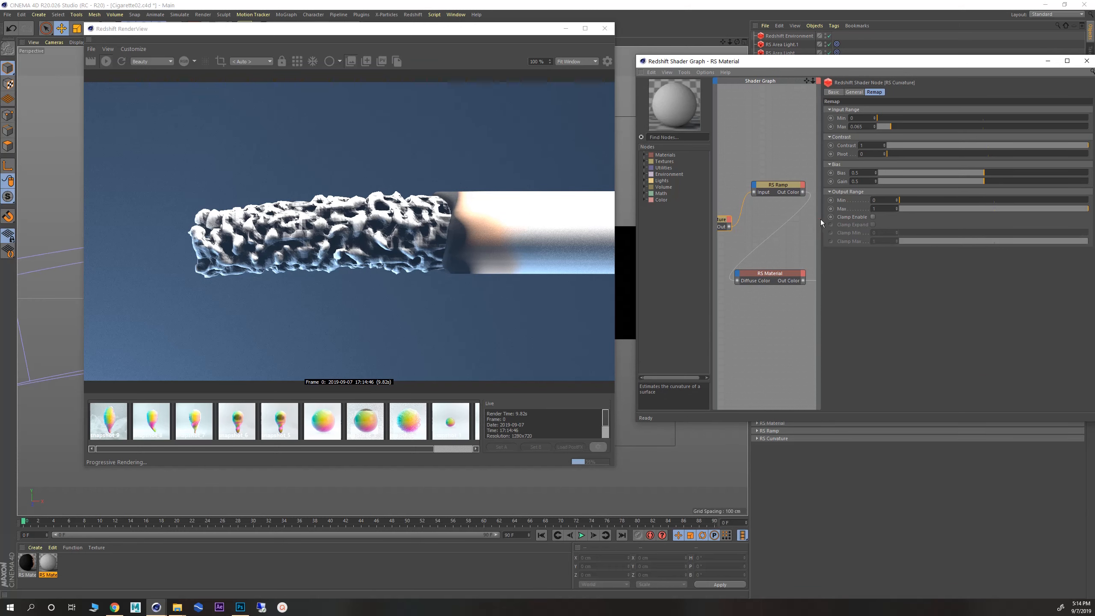
left_click_drag(821, 200, 1008, 207)
left_click(850, 272)
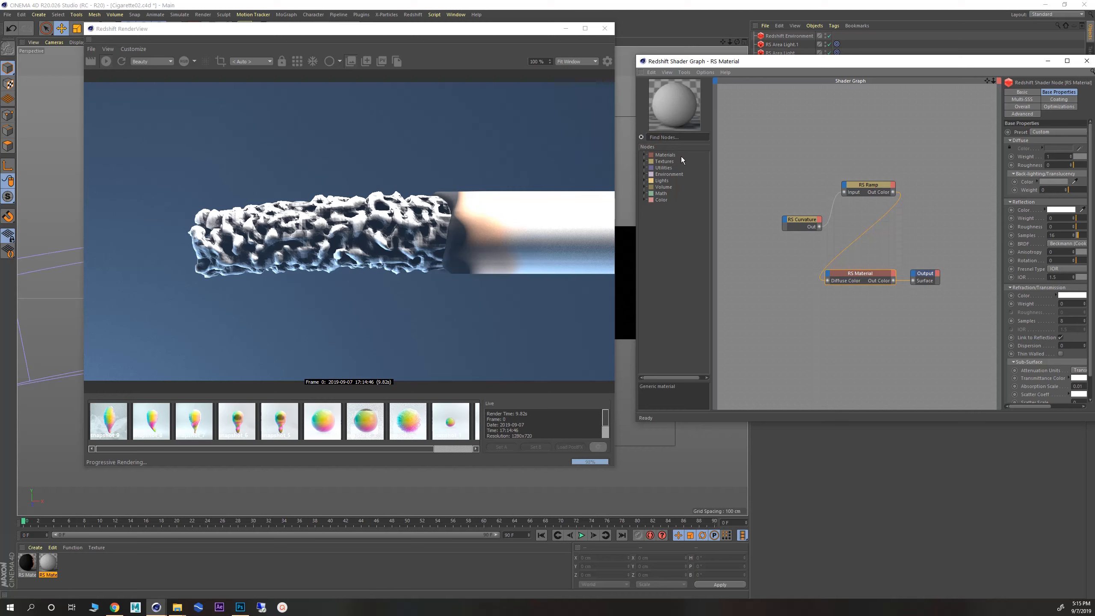
- Add a Displacement node and a Noise texture node to the ash material's graph
type("di")
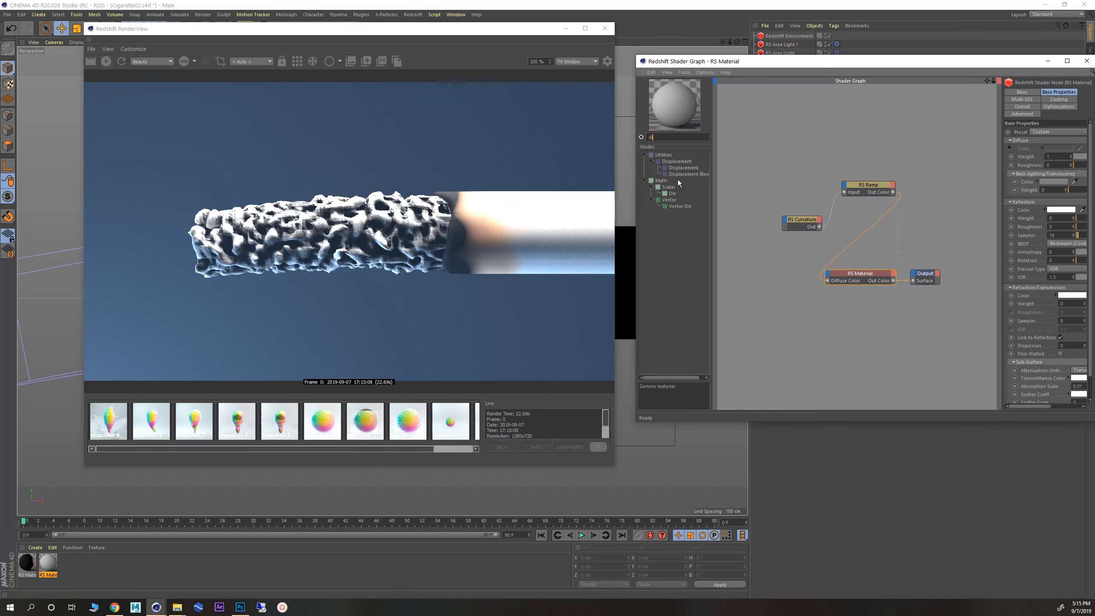
left_click_drag(675, 168, 852, 361)
left_click_drag(667, 140, 640, 138)
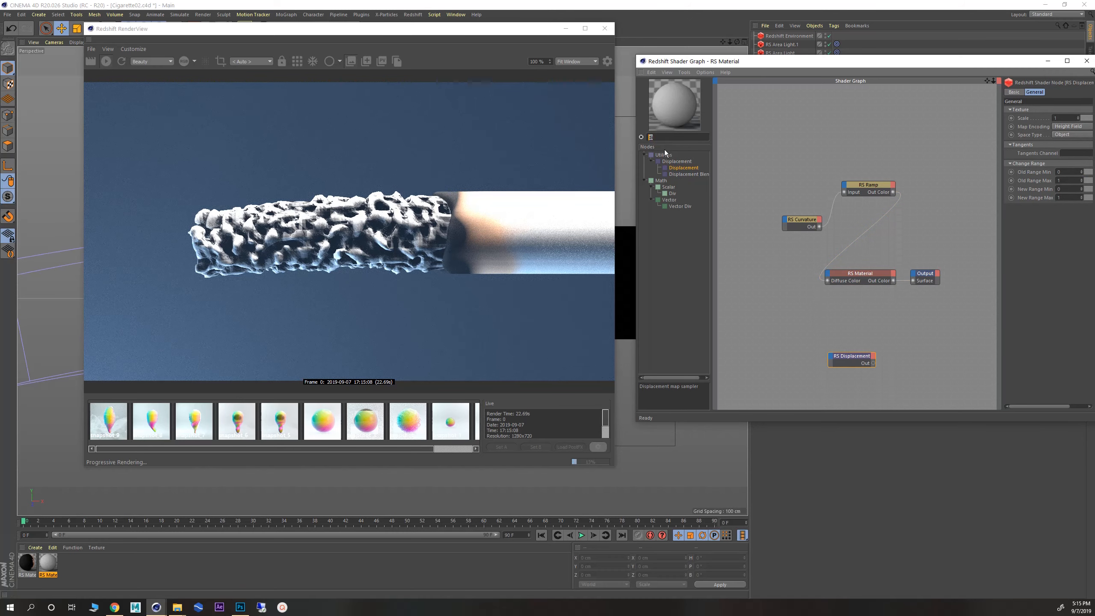
type("noise")
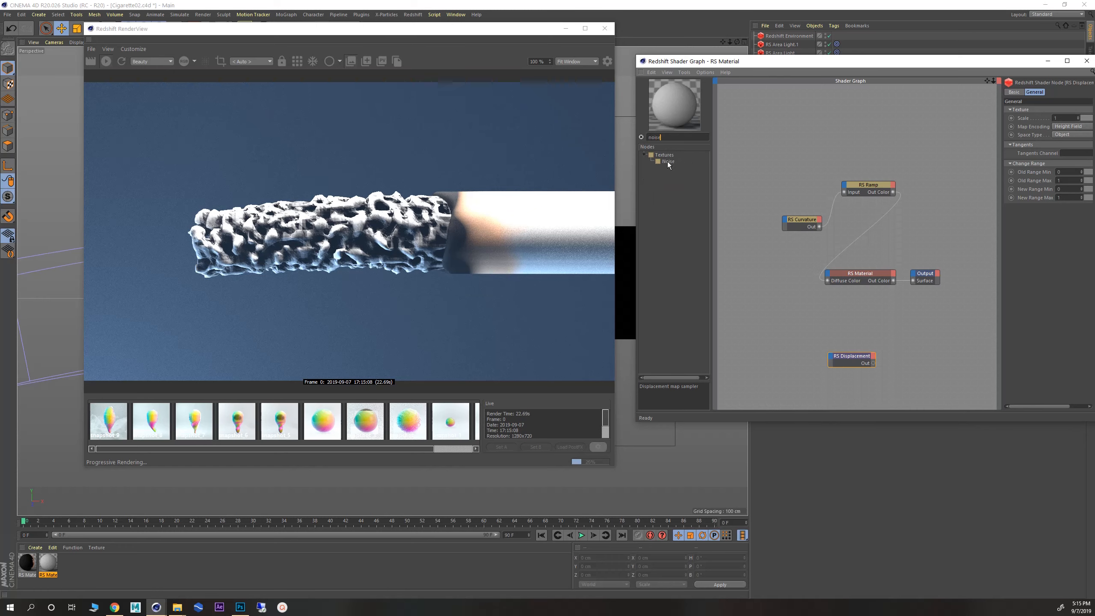
left_click_drag(668, 161, 750, 326)
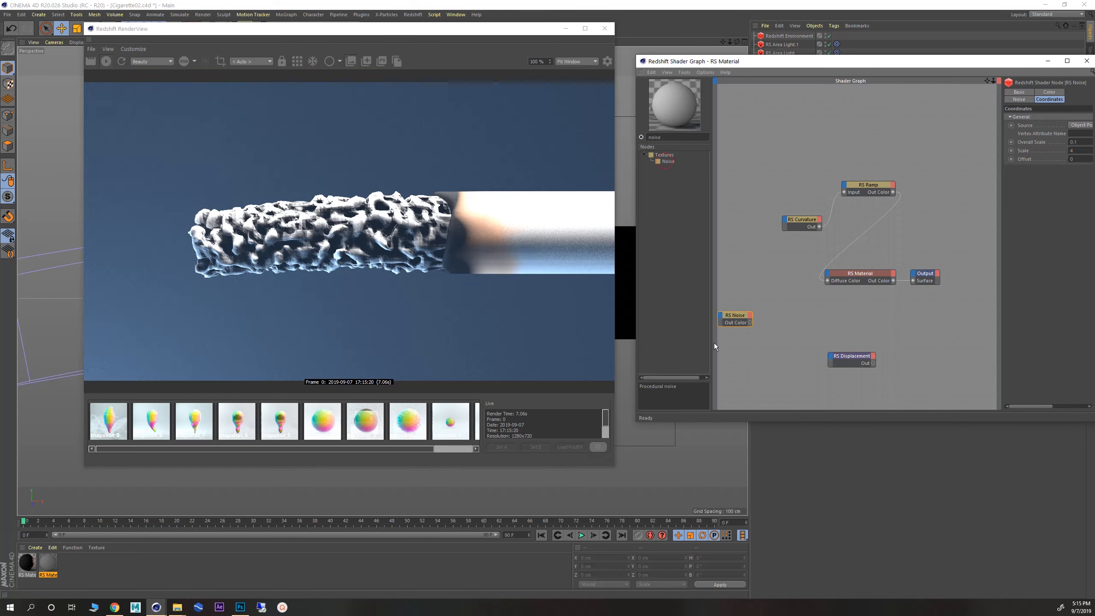
- Connect the Noise color to the Displacement node's Tex Map, and the Displacement node to the Output's Displacement input
left_click_drag(831, 358, 855, 369)
left_click(888, 374)
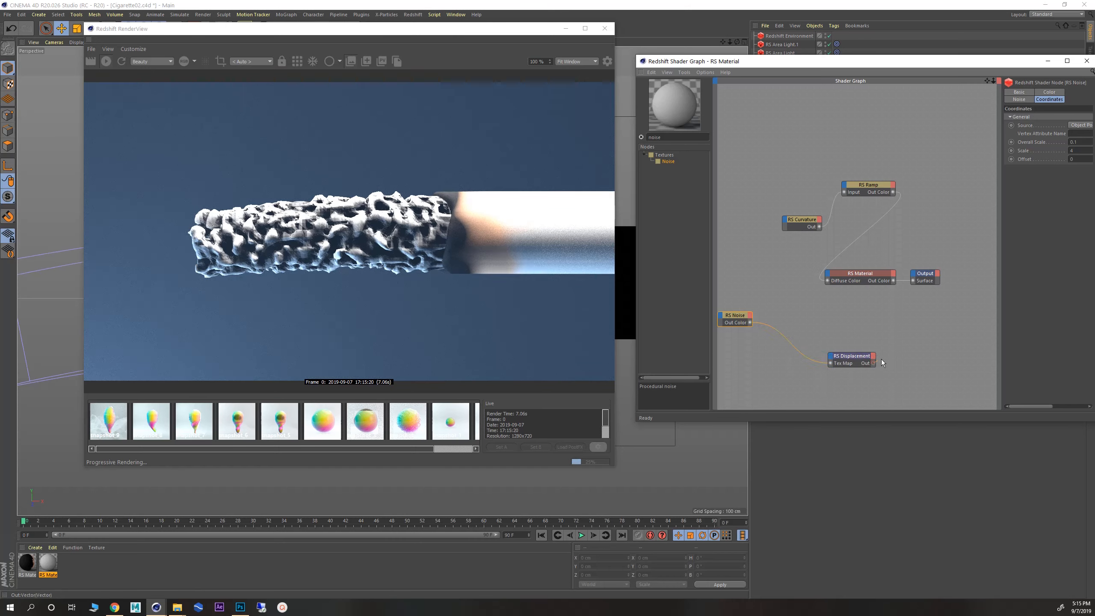
left_click_drag(852, 296, 916, 275)
left_click_drag(857, 288, 919, 276)
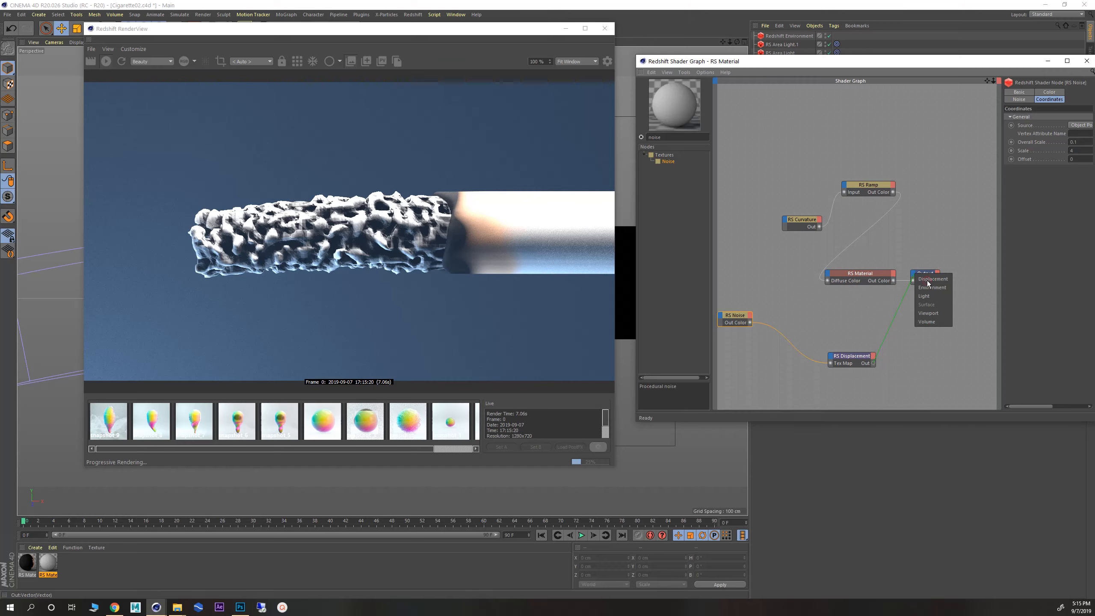
left_click(930, 280)
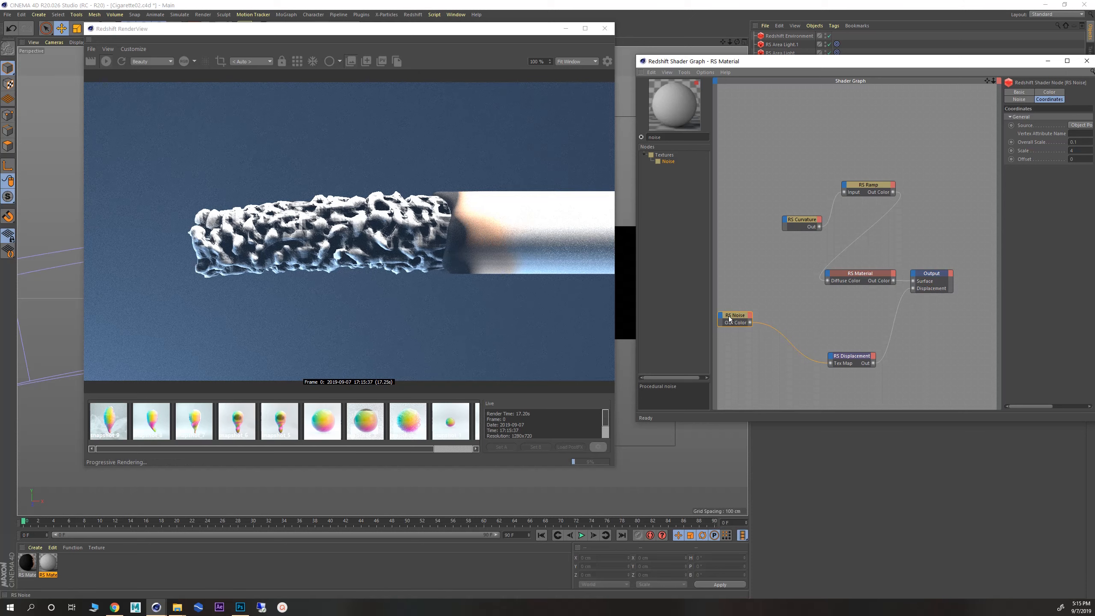
- Widen the shader graph to show the RS Noise node's noise settings and place the window below the rendered cigarette
left_click_drag(798, 62, 490, 113)
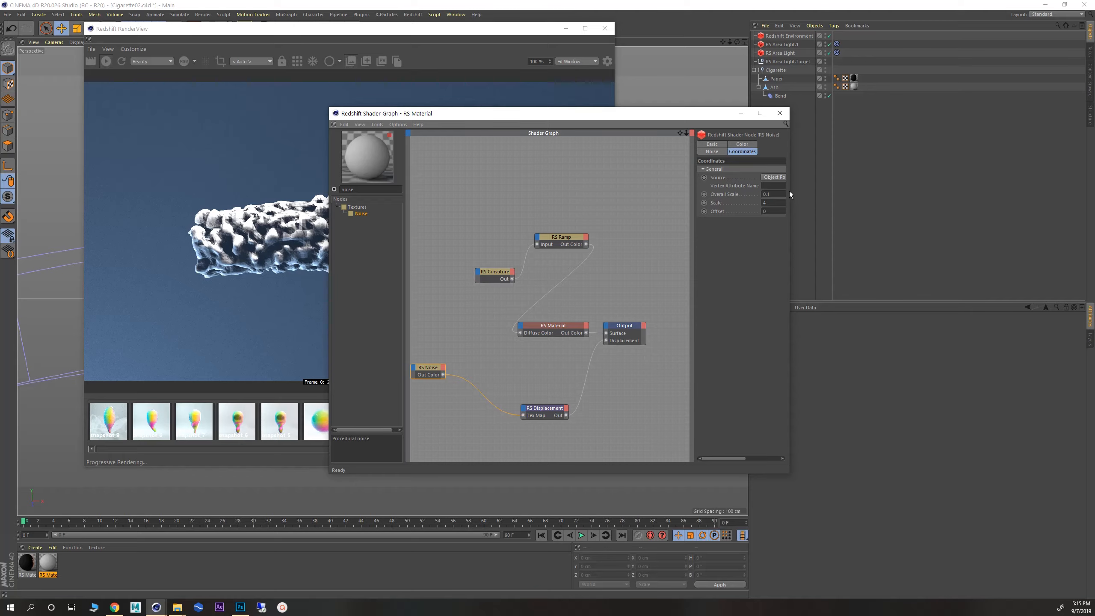
left_click_drag(789, 194, 895, 211)
left_click(867, 145)
left_click_drag(767, 117, 474, 370)
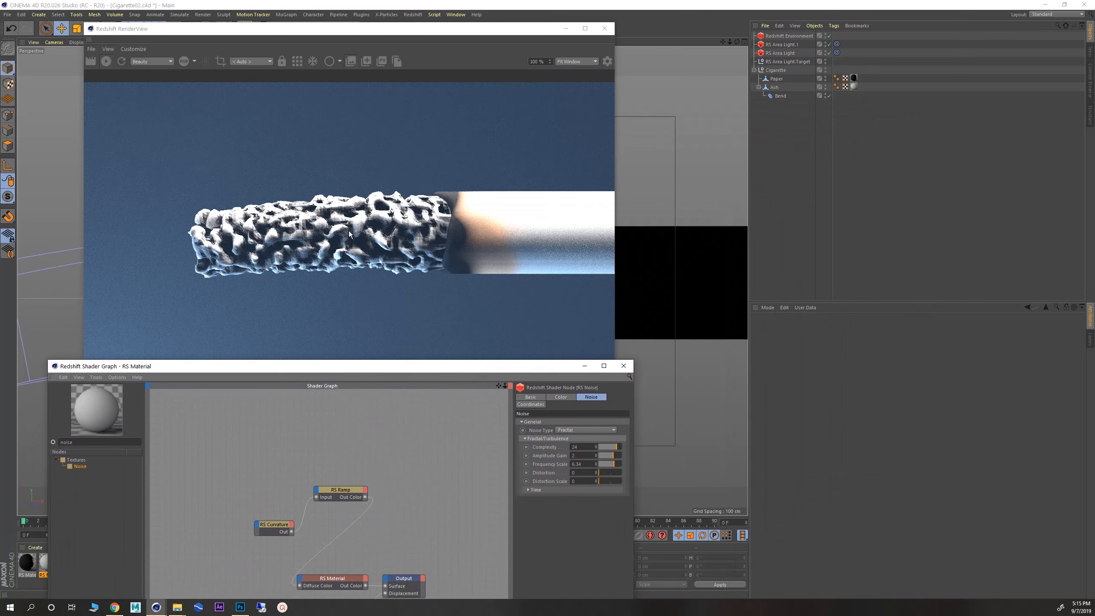
- Add a Redshift Object tag to the Ash object and override its geometry settings
left_click(774, 87)
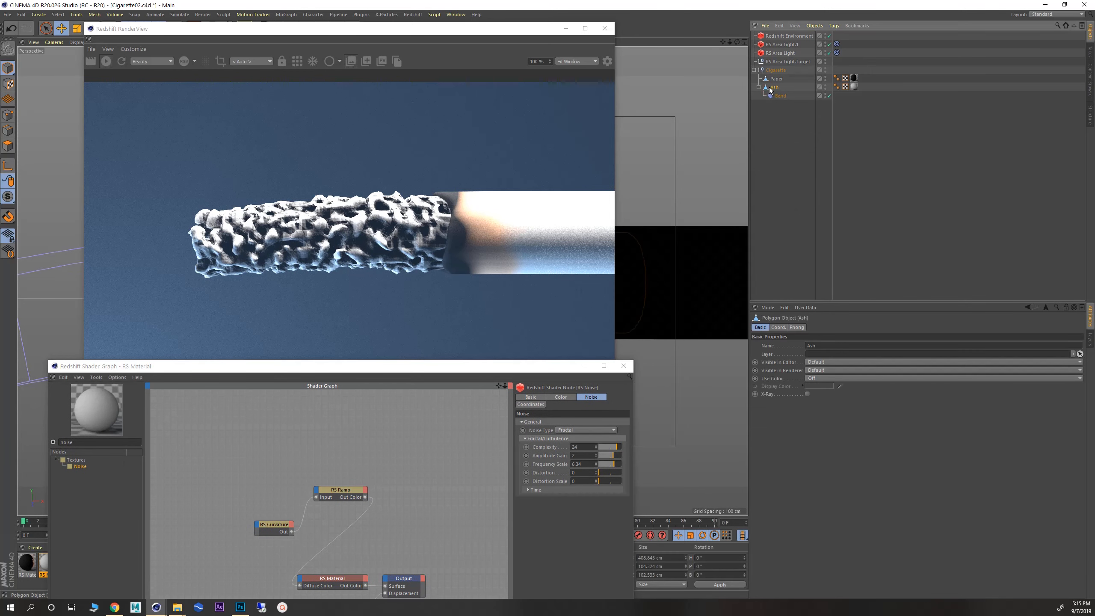
right_click(772, 89)
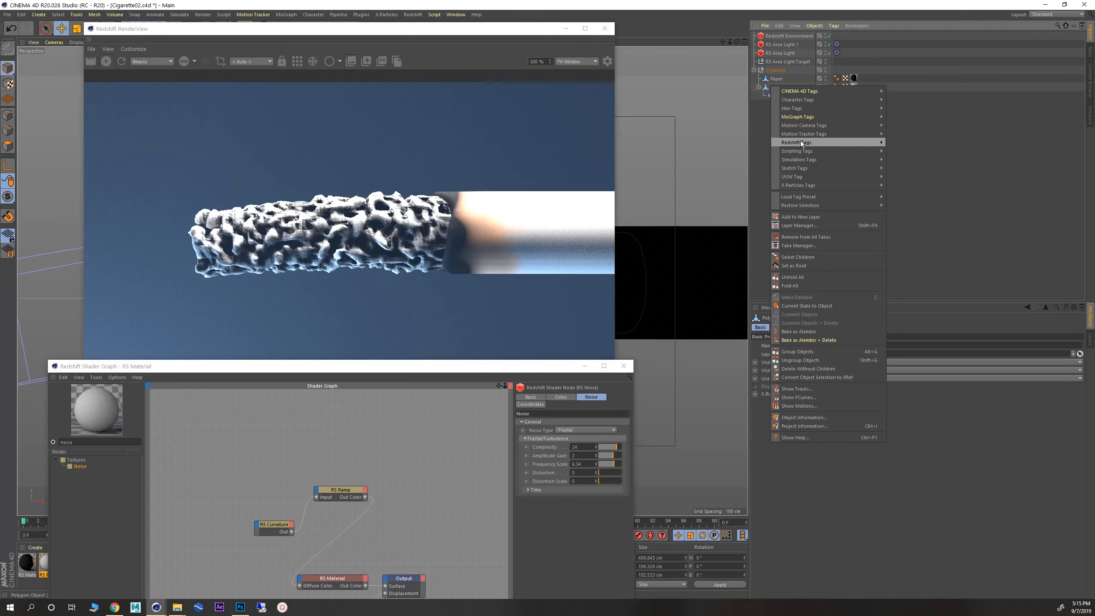
mouse_move(798, 142)
left_click(905, 148)
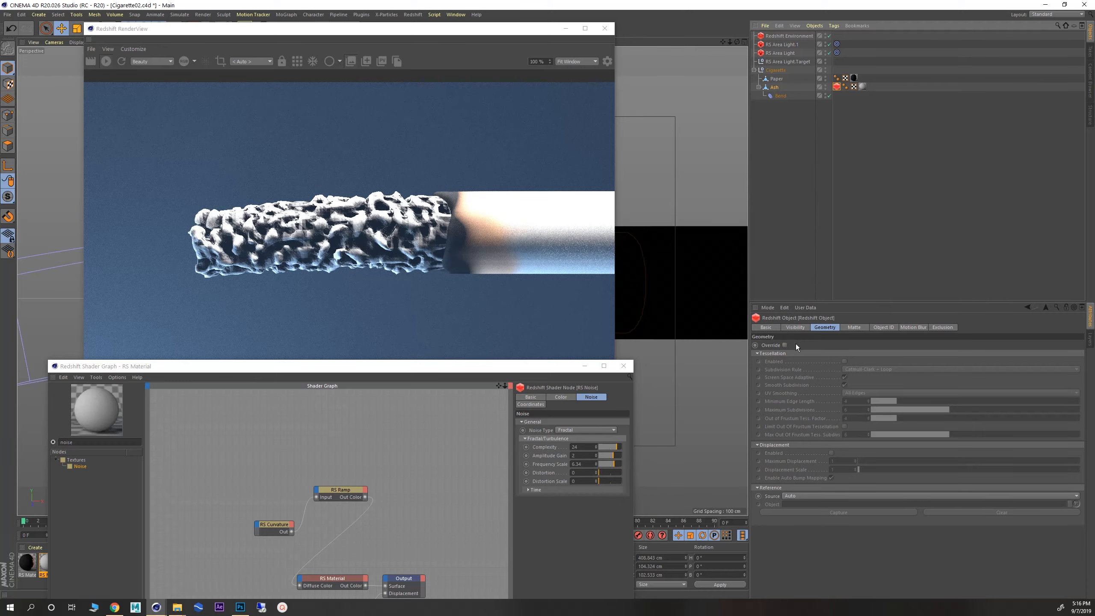
left_click(784, 346)
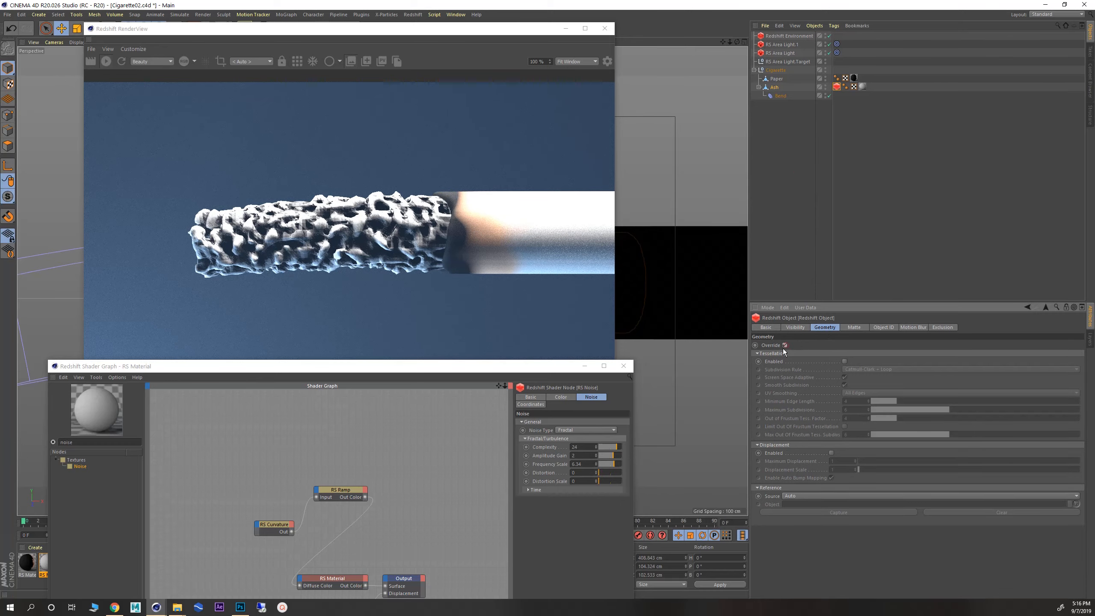
- Enable tessellation with a maximum subdivision of 3 and enable displacement on the Ash's Redshift Object tag
left_click(845, 363)
double_click(846, 410)
type("3")
key("Return")
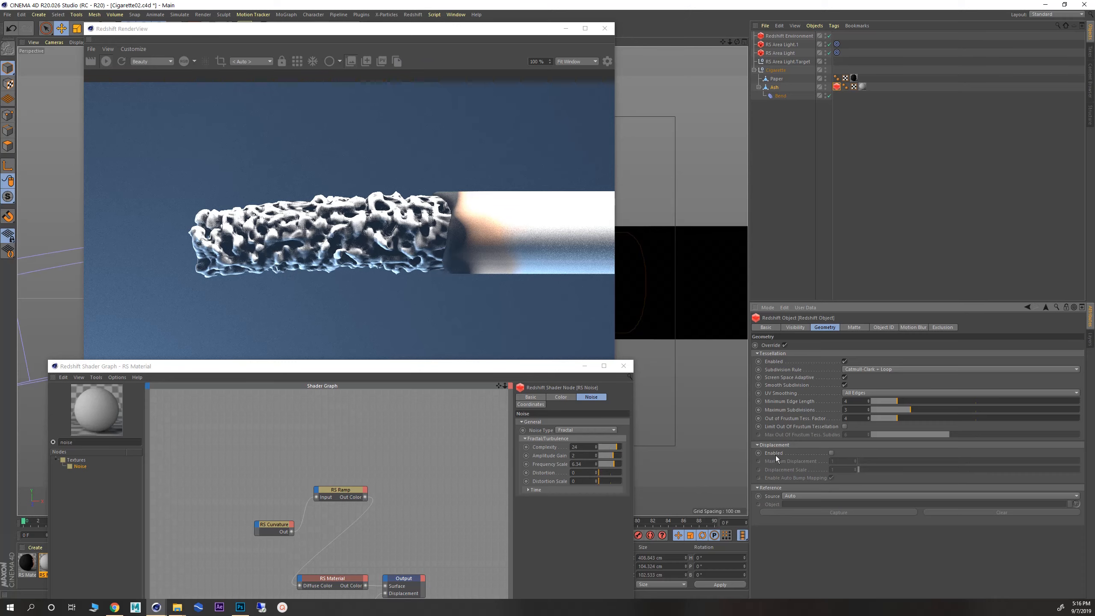
left_click(832, 454)
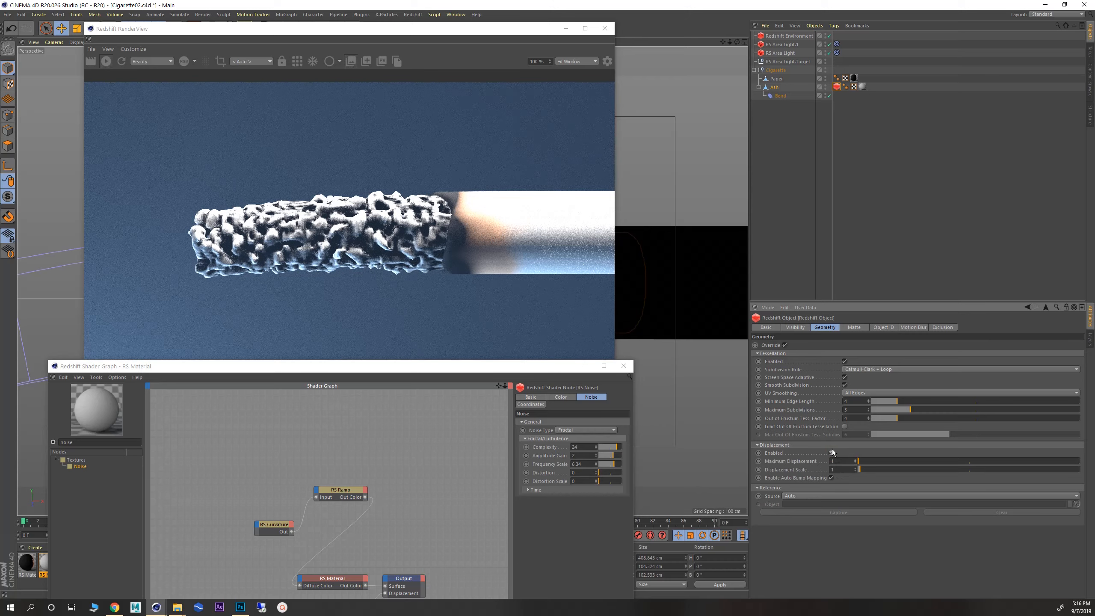
left_click(845, 362)
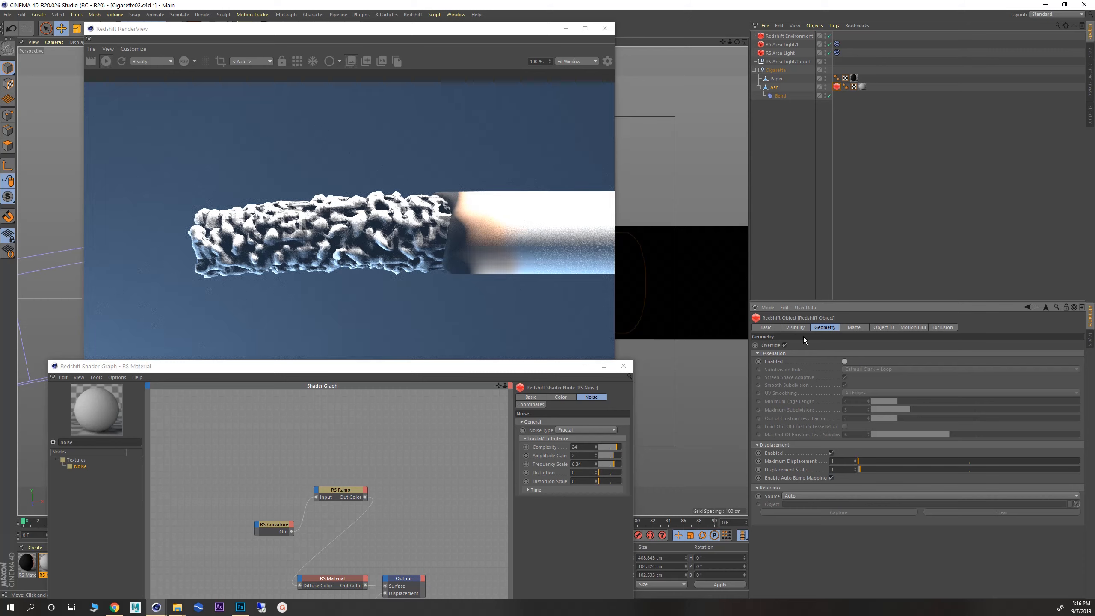
left_click(845, 361)
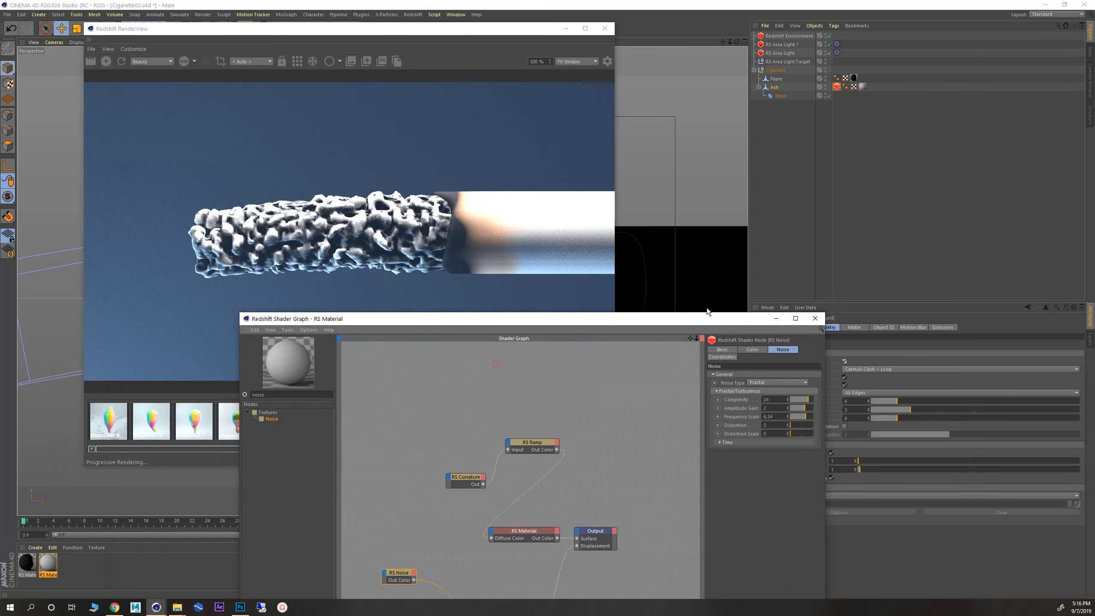
- Set the RS Displacement node's scale to 3 in the ash material
left_click_drag(686, 314, 936, 148)
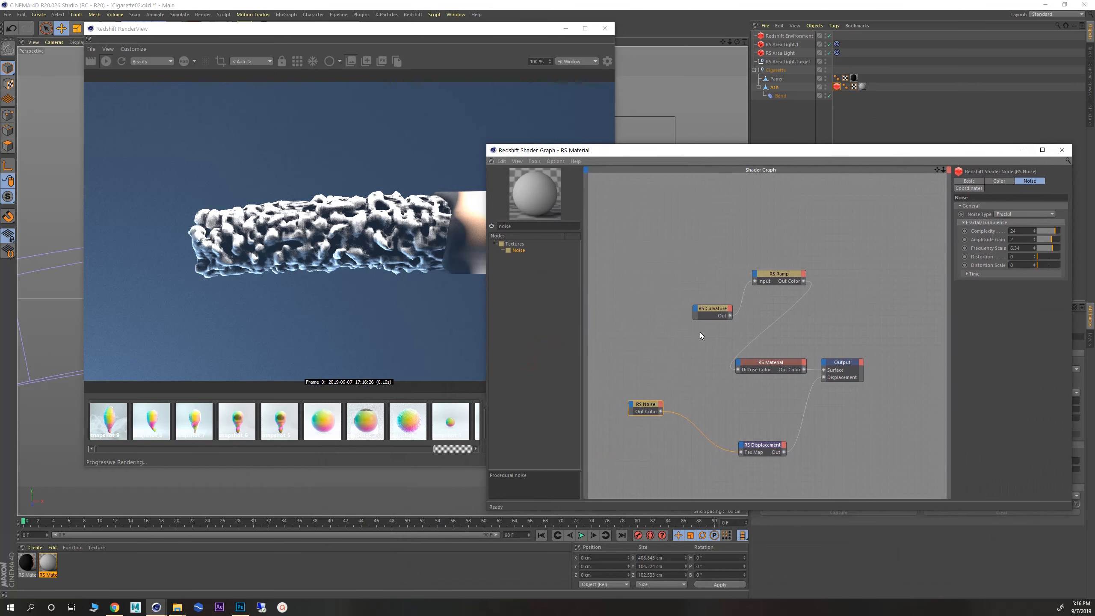
left_click(761, 445)
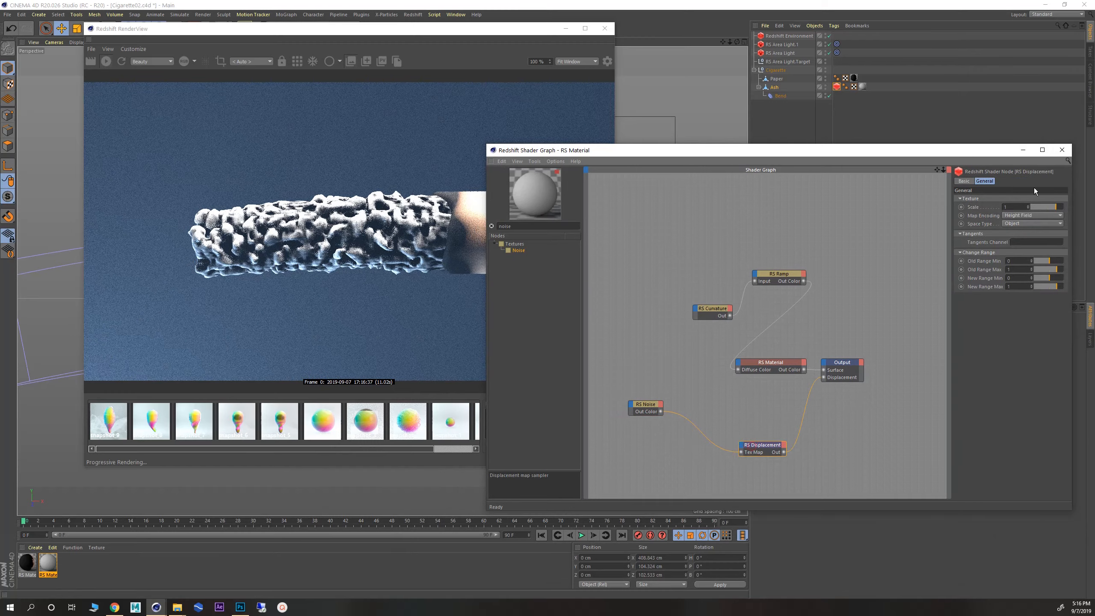
double_click(1010, 207)
type("3")
key("Return")
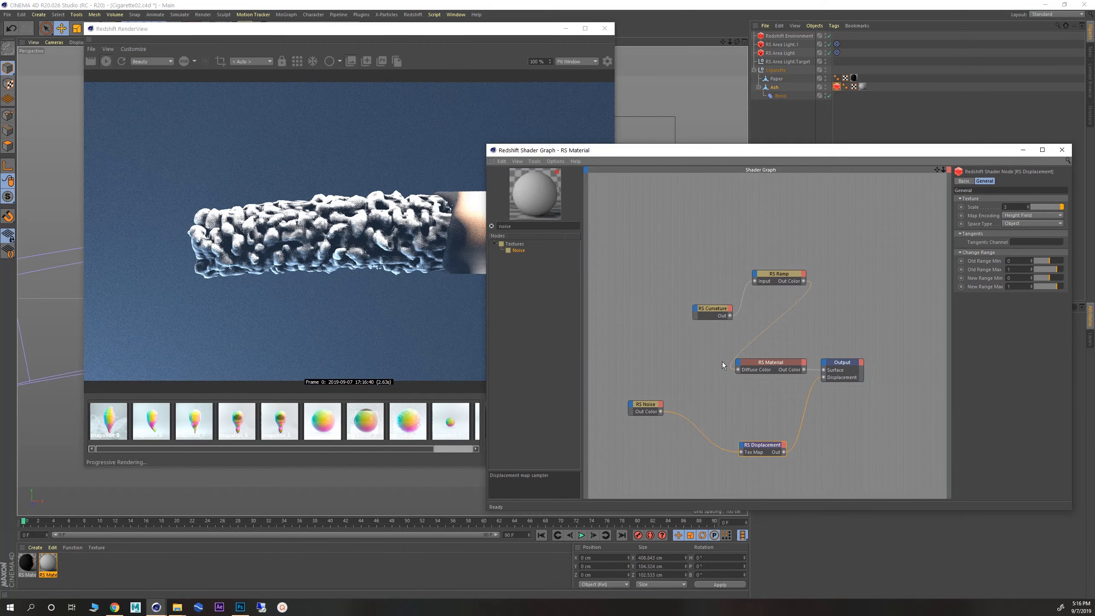
- Change the noise type of the RS Noise node to Cell
left_click(641, 402)
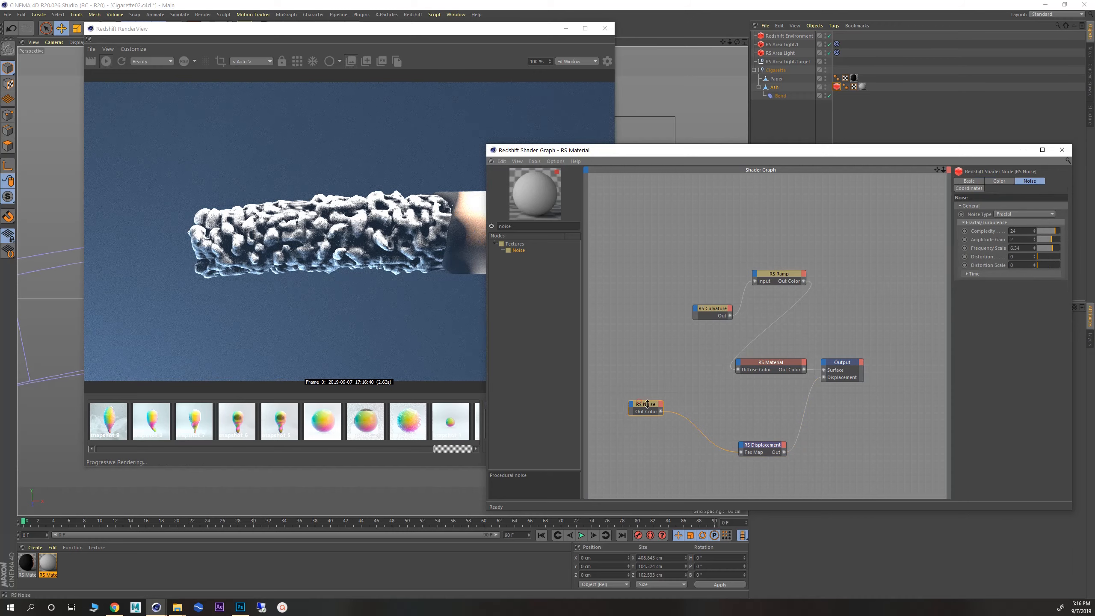
left_click(1019, 215)
left_click(1017, 231)
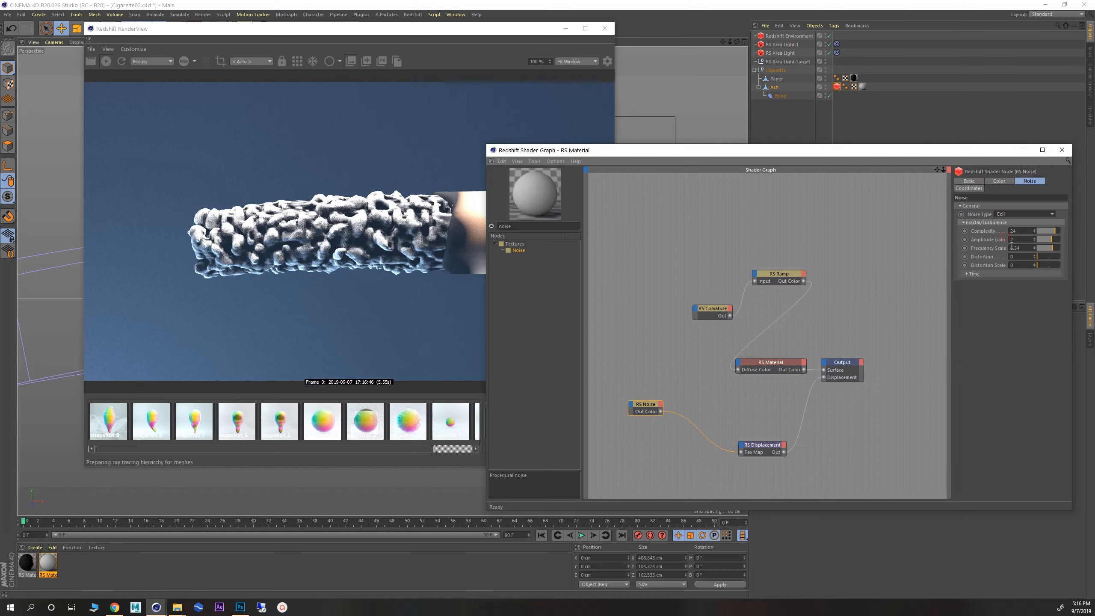
- Widen the node settings area and set the RS Noise node's overall coordinate scale to 0.4
left_click_drag(858, 152, 750, 123)
left_click_drag(845, 208, 757, 208)
left_click(866, 152)
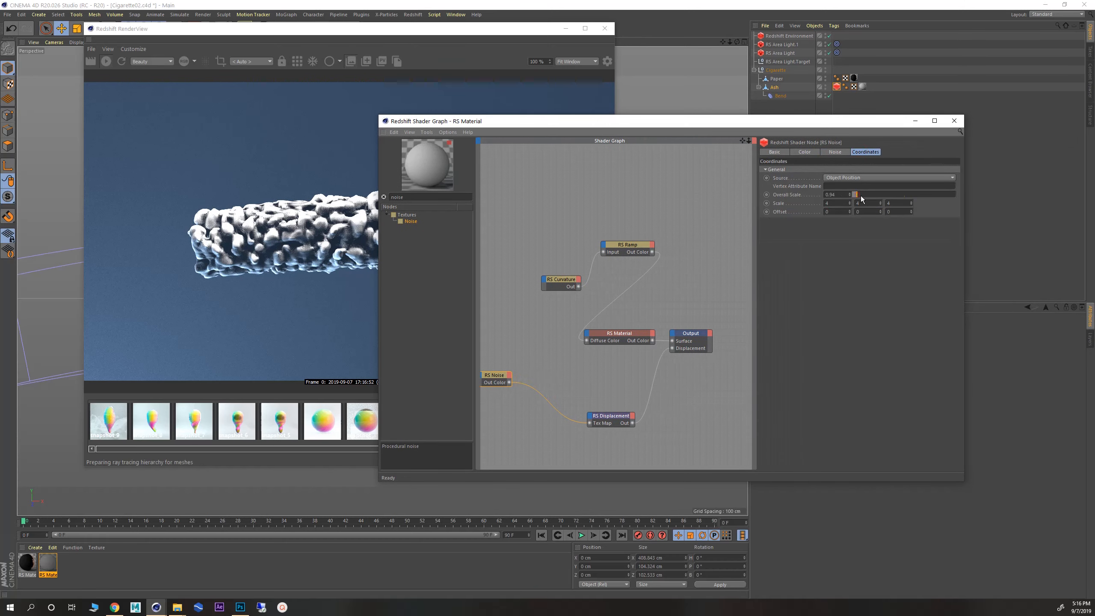
left_click_drag(855, 194, 858, 195)
left_click_drag(555, 125, 668, 111)
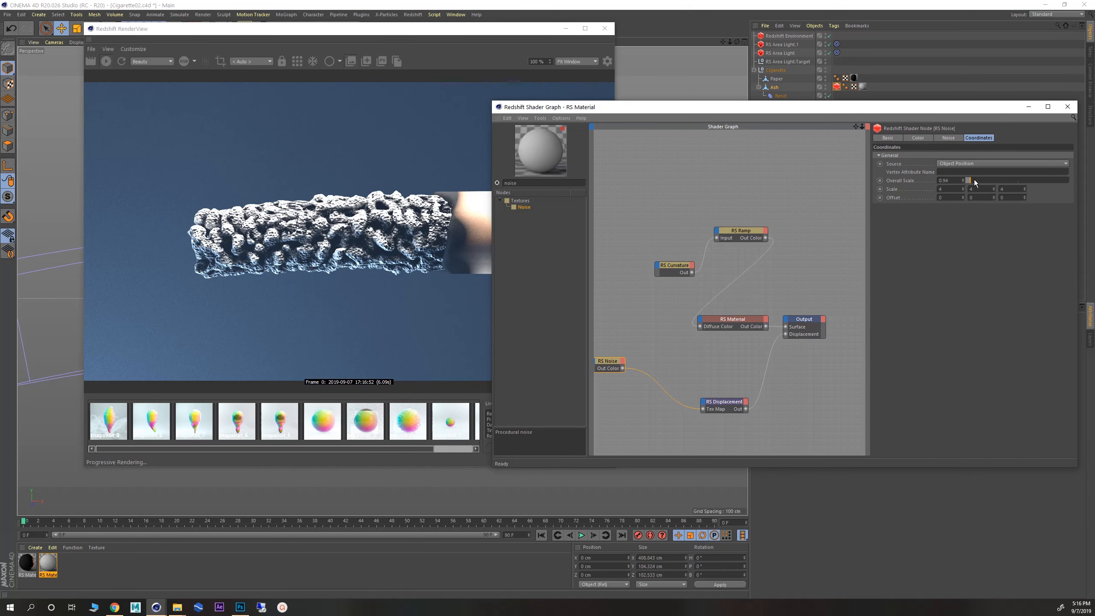
left_click_drag(975, 182, 967, 186)
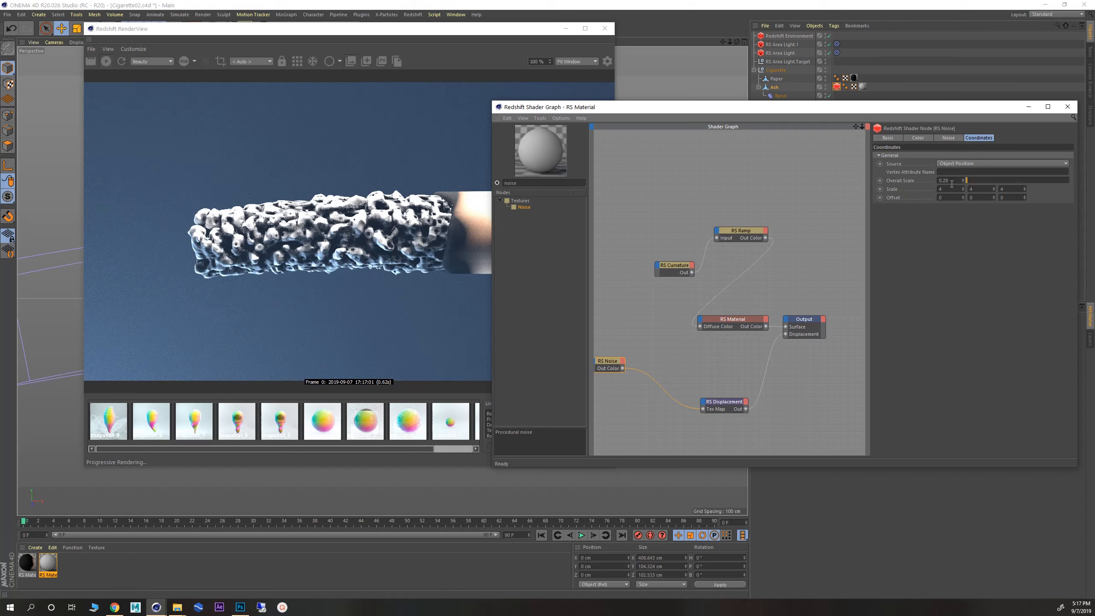
type("0.4")
key("Return")
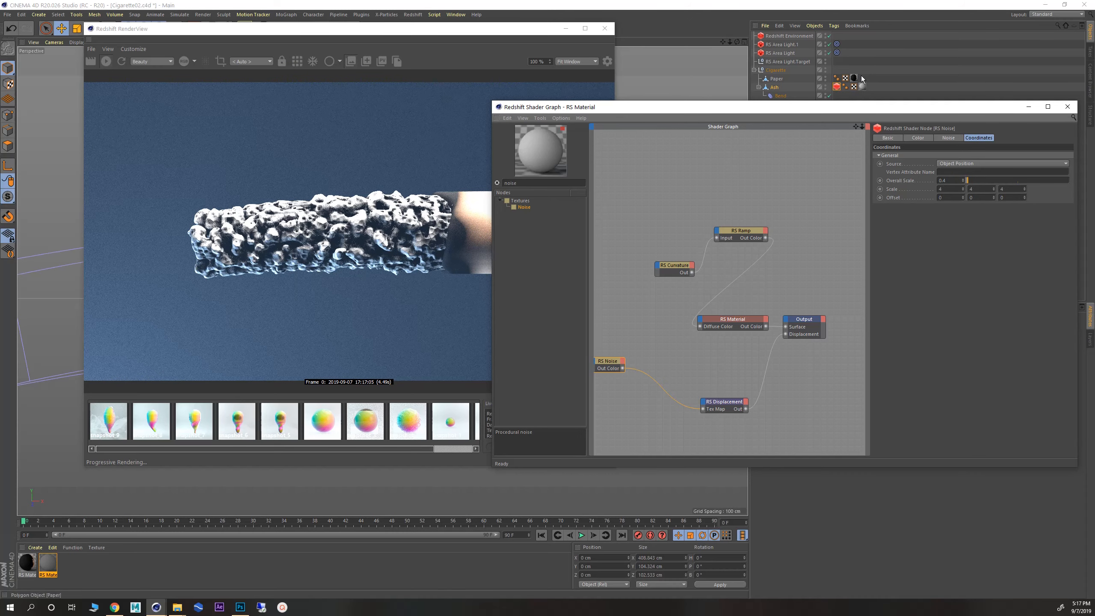
- Set the RS Noise node's color remap maximum to about 0.579
left_click_drag(825, 109, 712, 119)
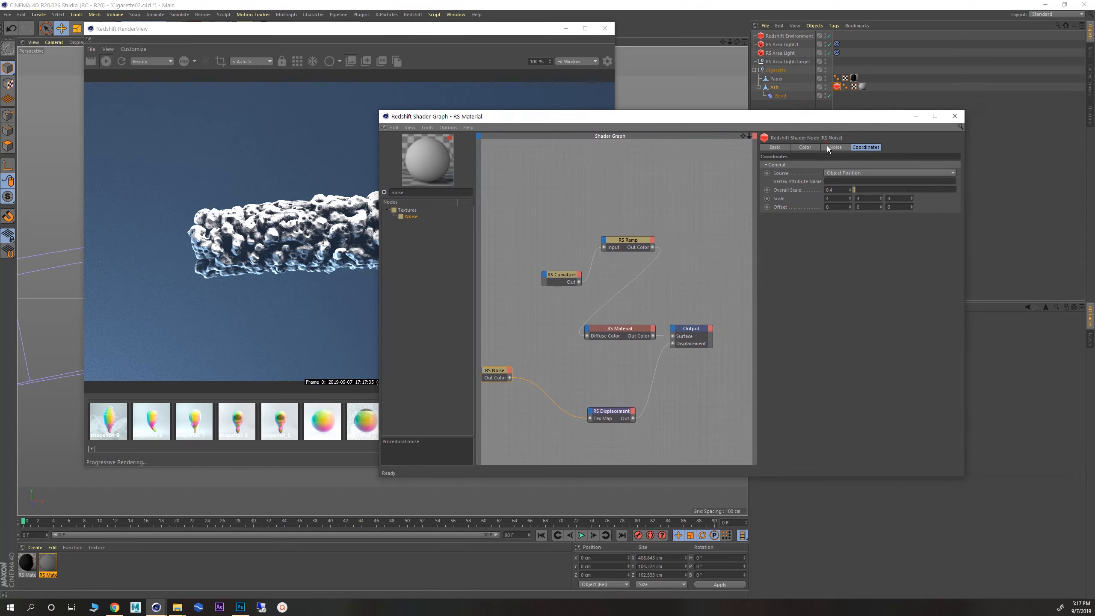
left_click(806, 147)
left_click(897, 214)
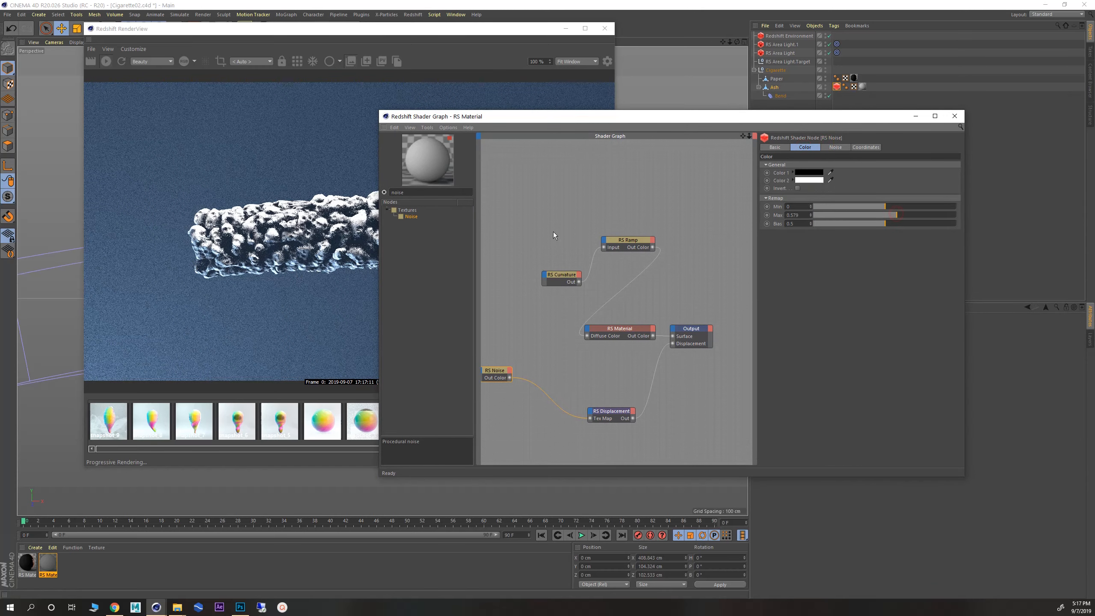
- Set the RS Noise distortion to about 4.27 and distortion scale to about 1.02, and close the shader graph
left_click(835, 147)
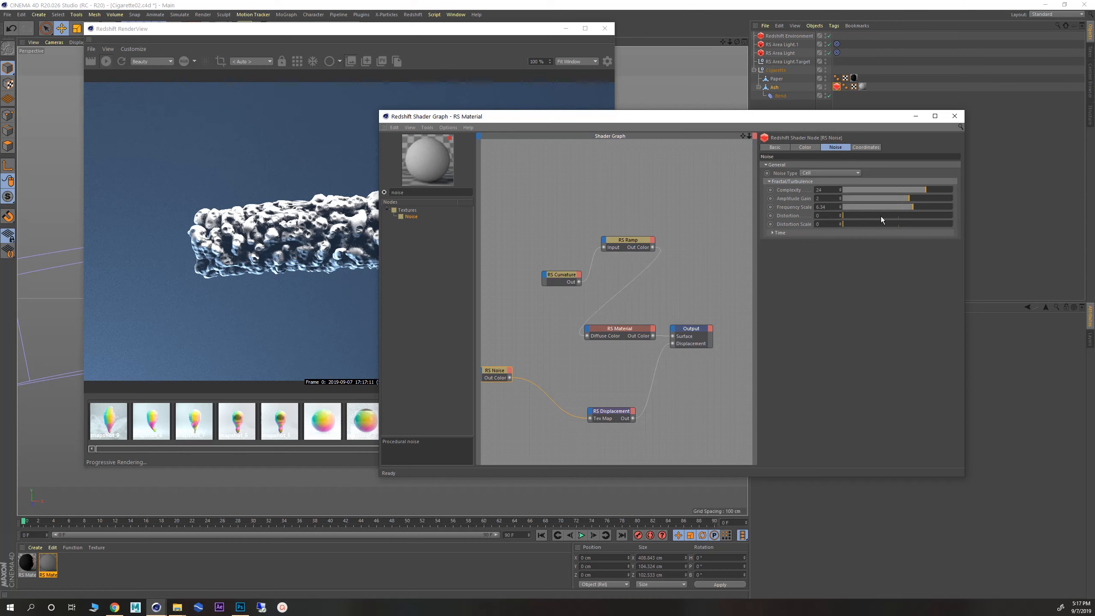
left_click_drag(881, 215, 891, 215)
left_click(854, 223)
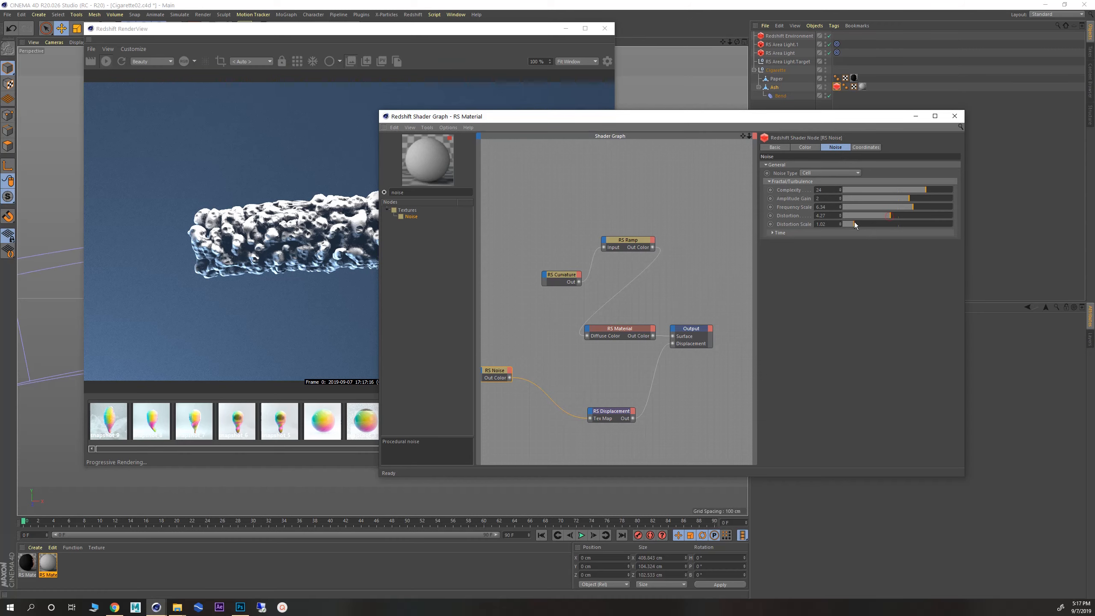
left_click(955, 116)
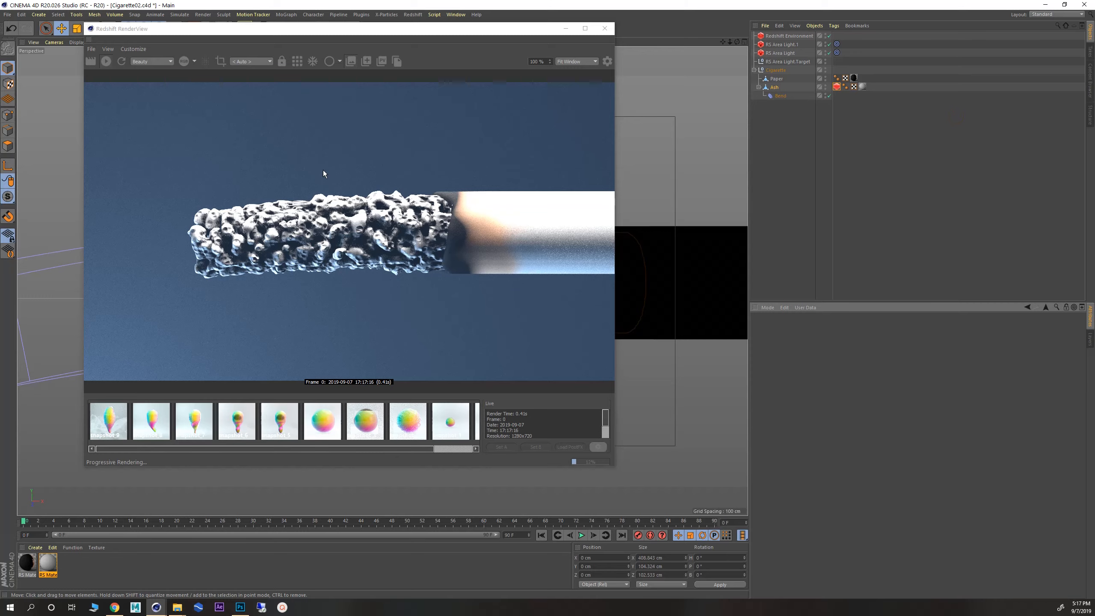
- Reopen the ash material's shader graph beside the render and add a second Ramp texture node
left_click(47, 565)
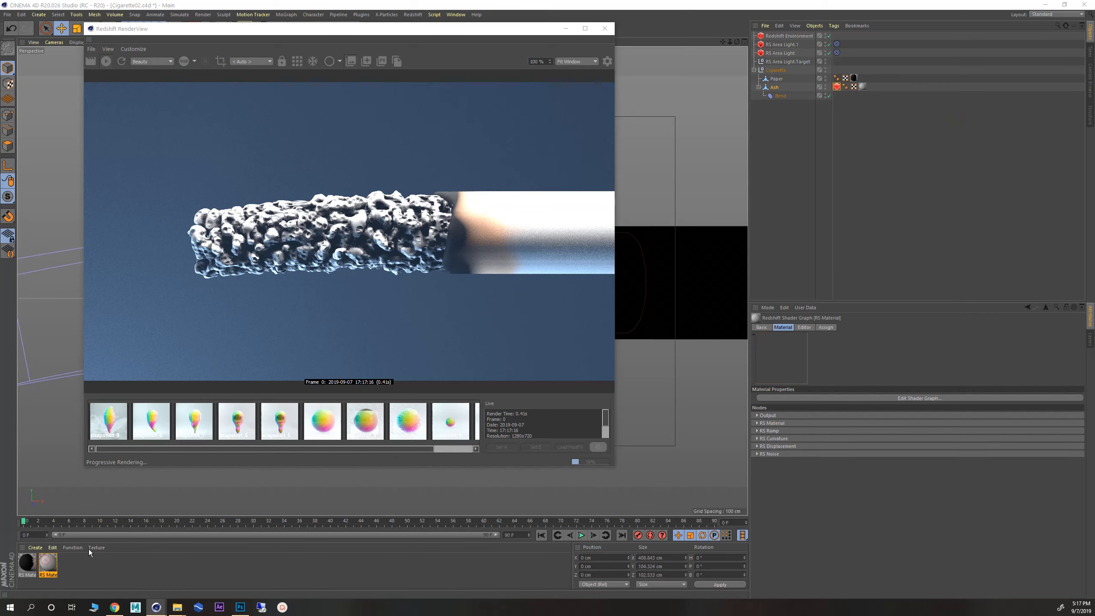
left_click(920, 398)
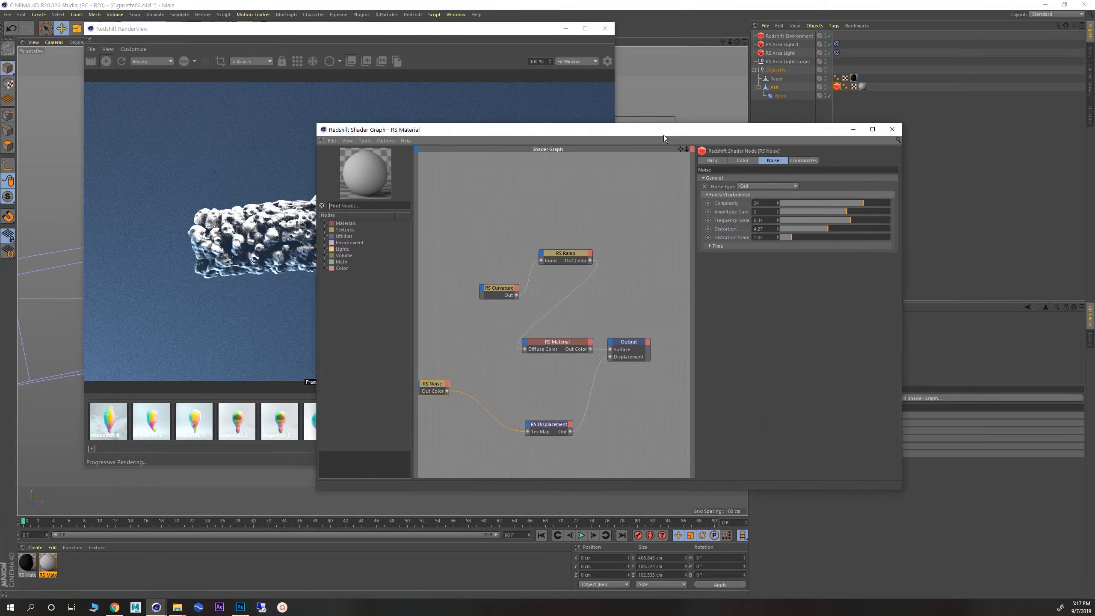
left_click_drag(664, 135, 757, 87)
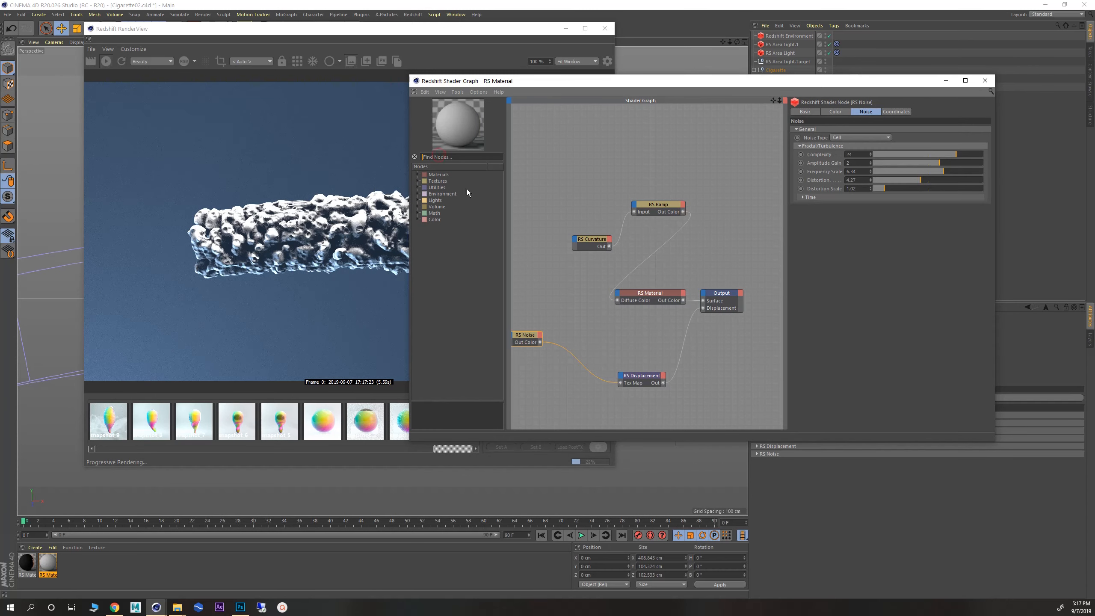
type("ramp")
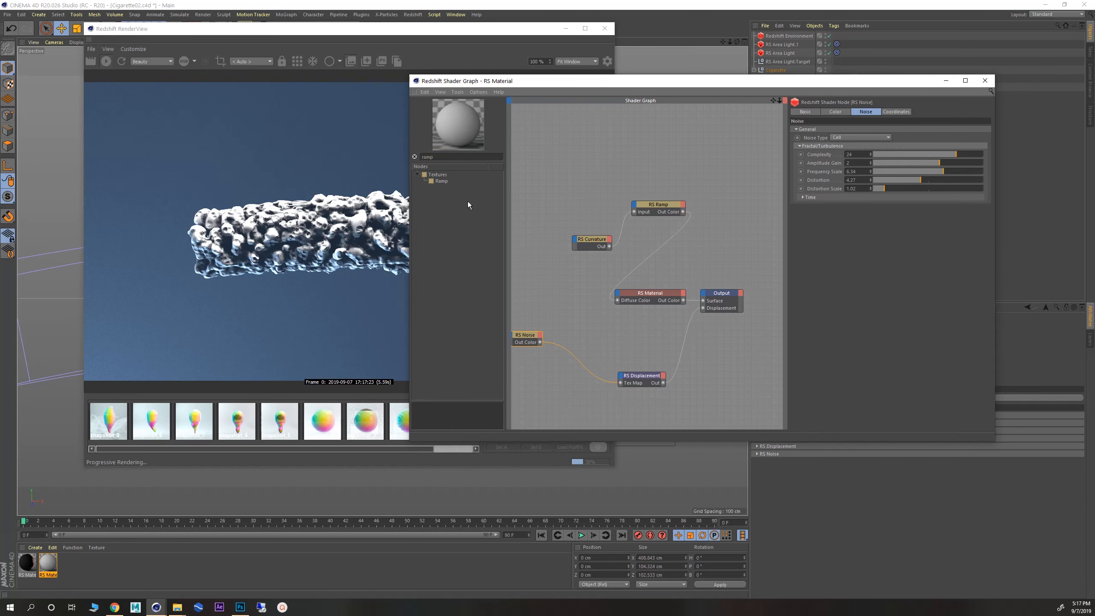
double_click(436, 158)
left_click_drag(440, 182, 560, 161)
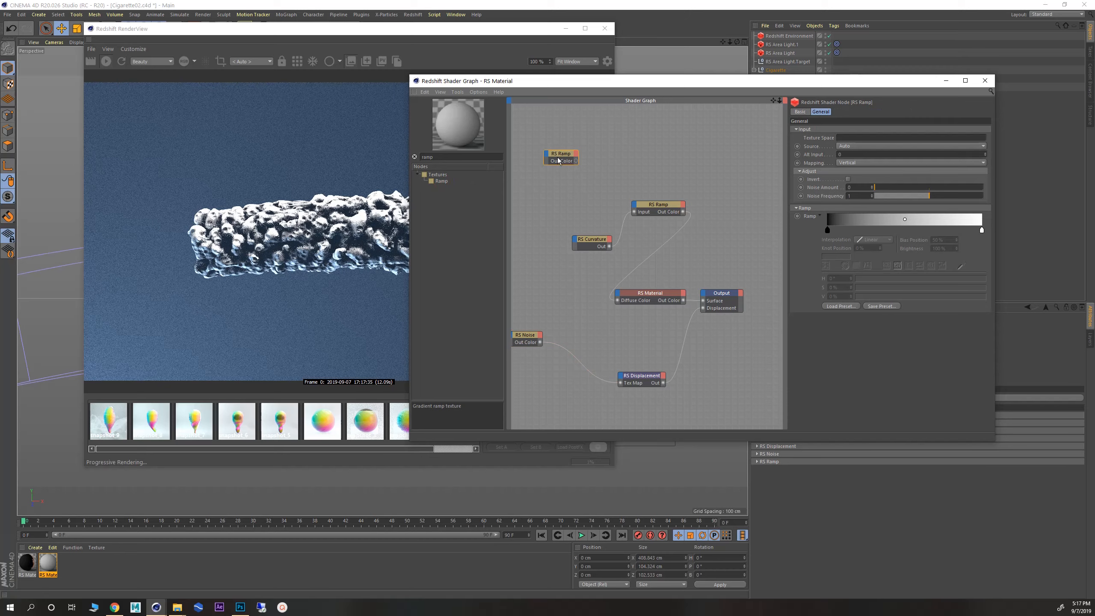
- Apply the Heat 3 gradient preset to the new RS Ramp node
left_click(820, 215)
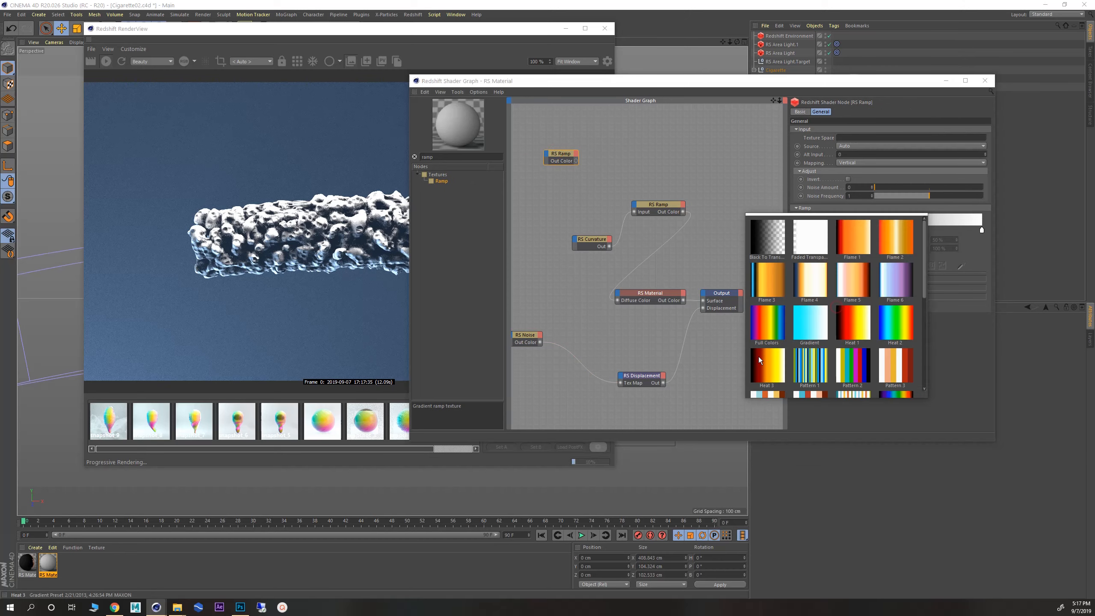
left_click(773, 365)
left_click(624, 212)
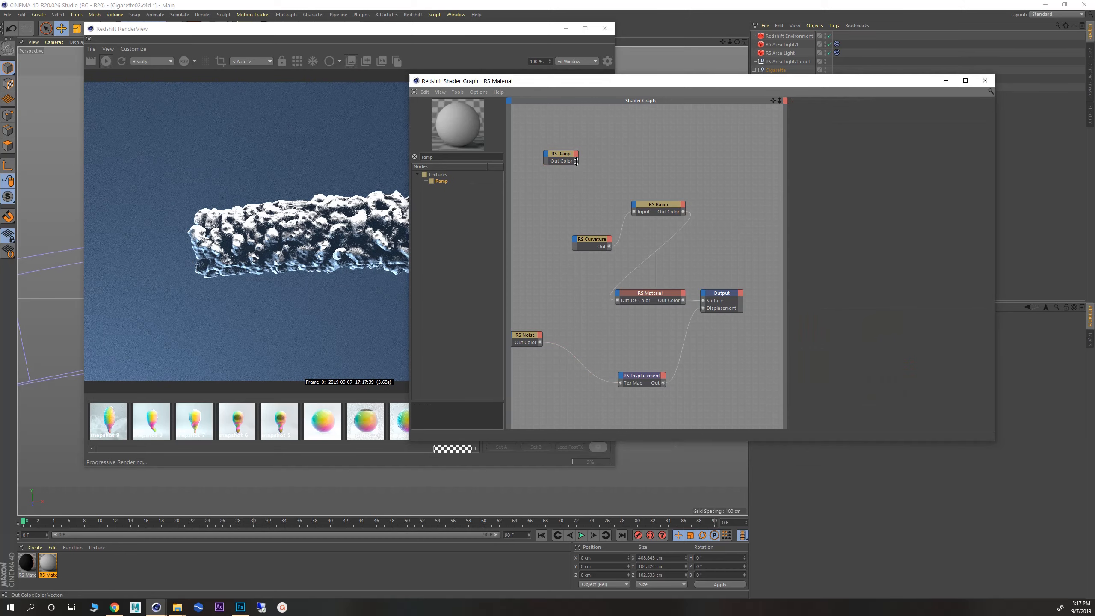
- Connect the new ramp's Out Color to the RS Material's Emission Color input
left_click_drag(593, 262, 619, 293)
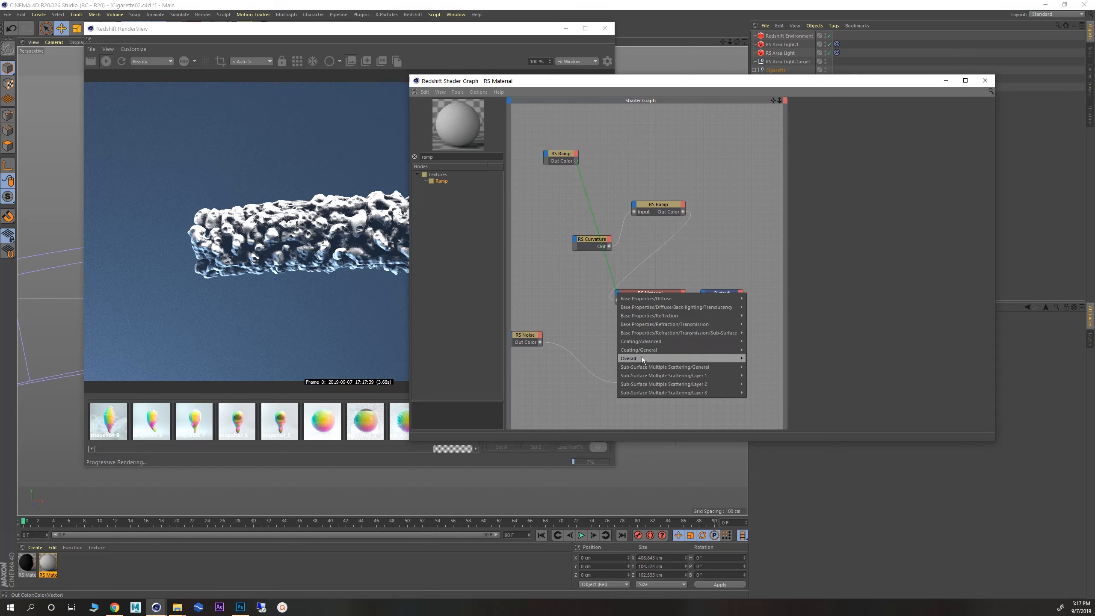
mouse_move(693, 359)
left_click(764, 376)
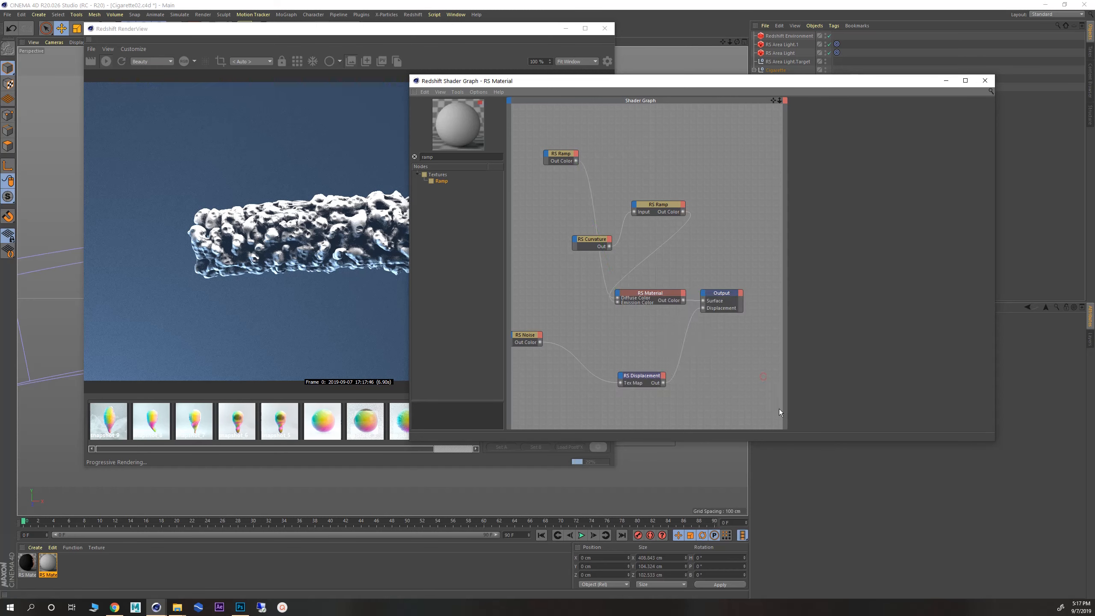
- Set the RS Material's emission weight to about 1.042 and shift the shader graph to reveal more of the render
left_click(651, 295)
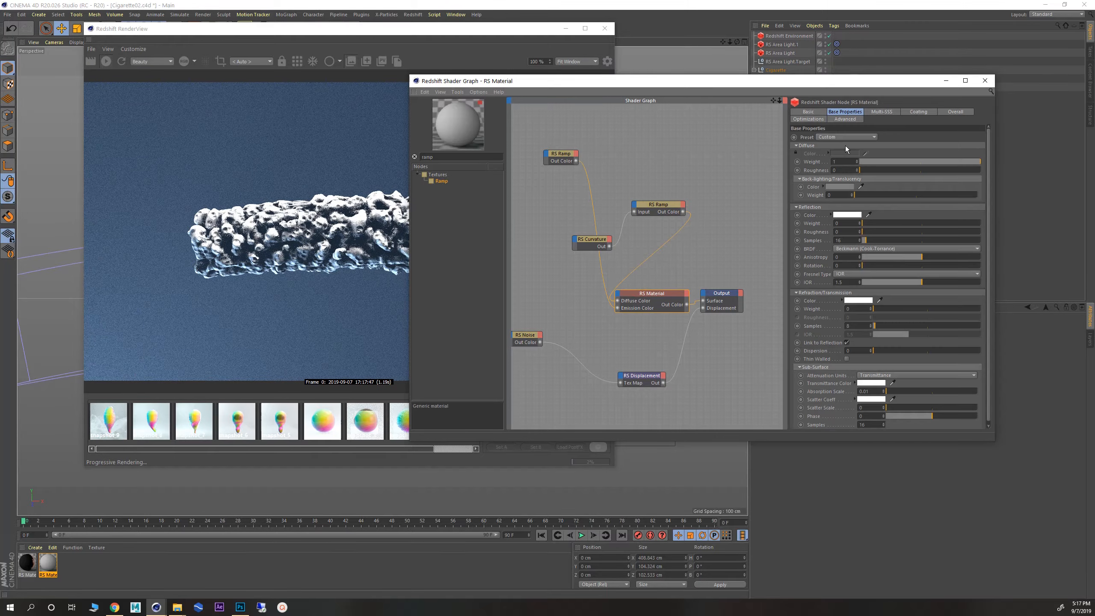
left_click(945, 112)
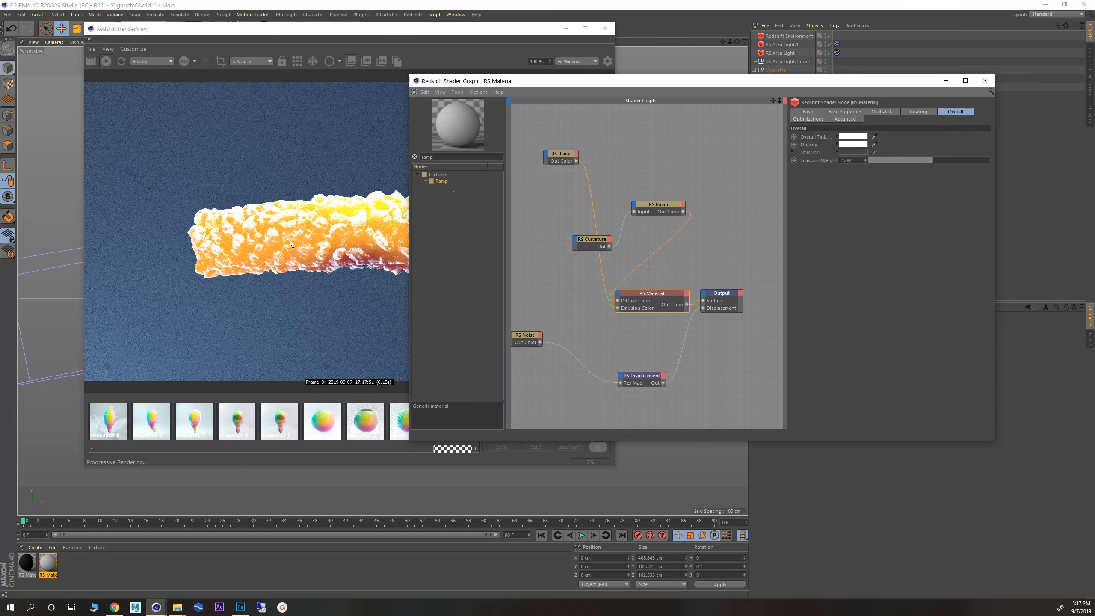
left_click_drag(432, 82, 507, 85)
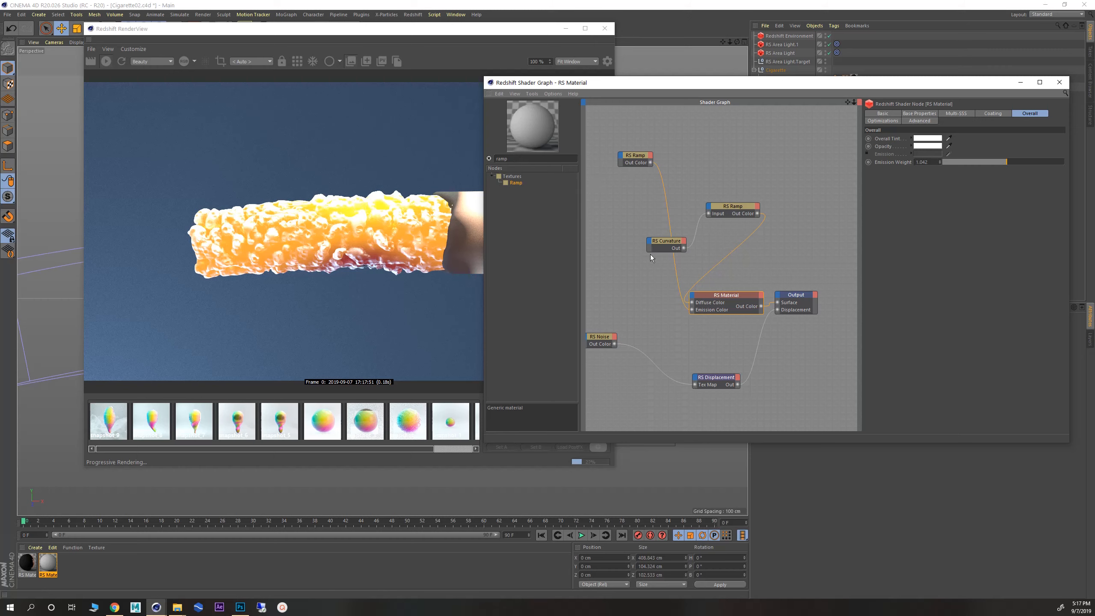
- Duplicate the RS Curvature node and connect the copy's output to the input of the heat-gradient RS Ramp
left_click(660, 247)
double_click(512, 158)
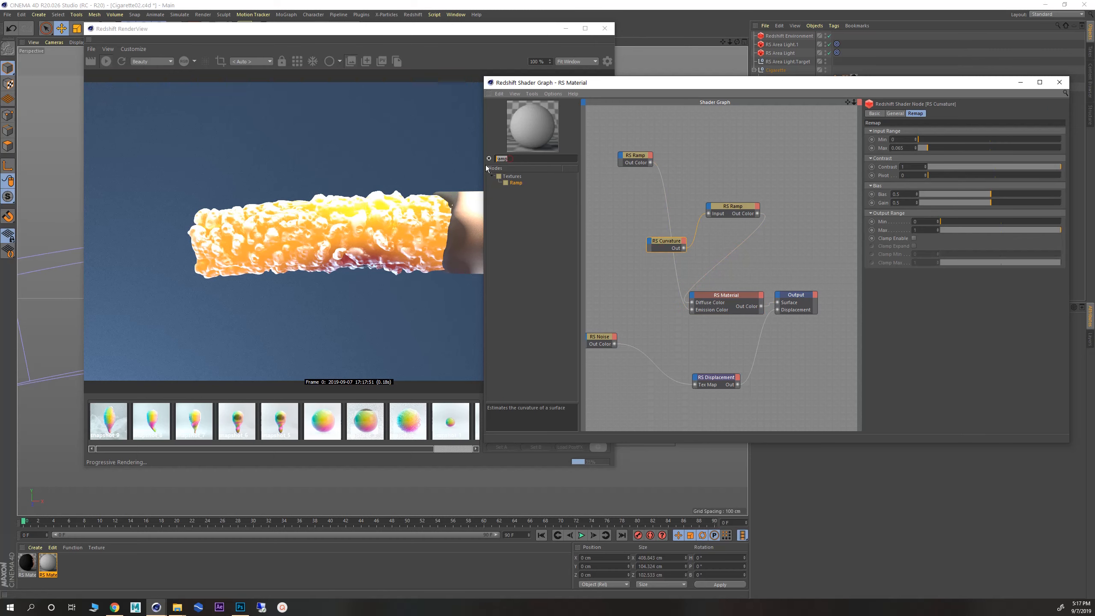
left_click(665, 238)
left_click_drag(660, 248, 618, 284, "ctrl")
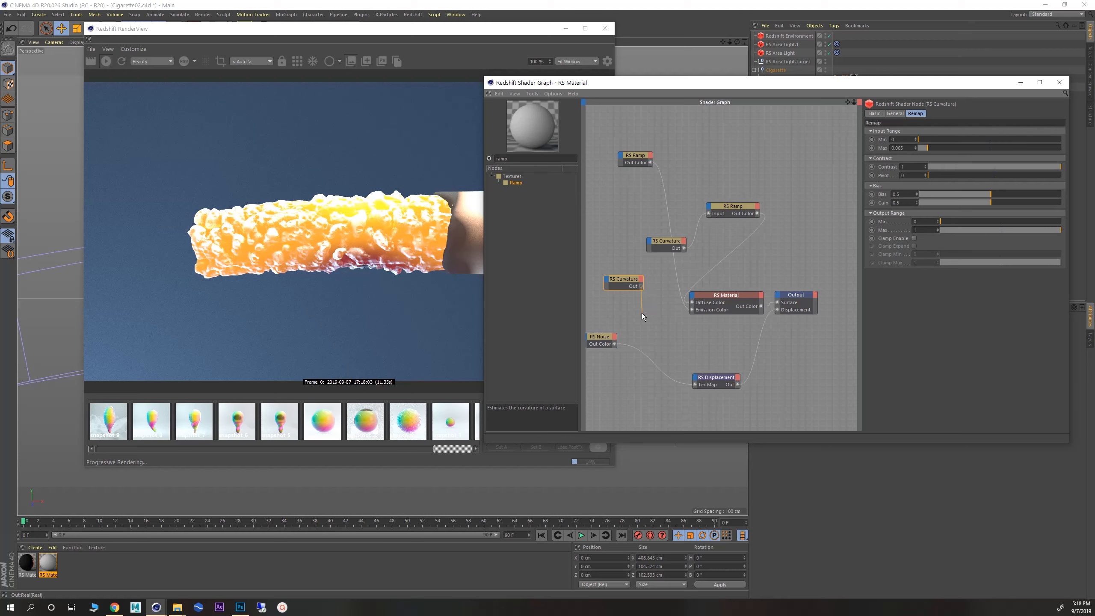
left_click_drag(641, 287, 620, 166)
left_click(671, 160)
- Set the input range Max of the duplicated RS Curvature node to about 0.44
left_click(641, 163)
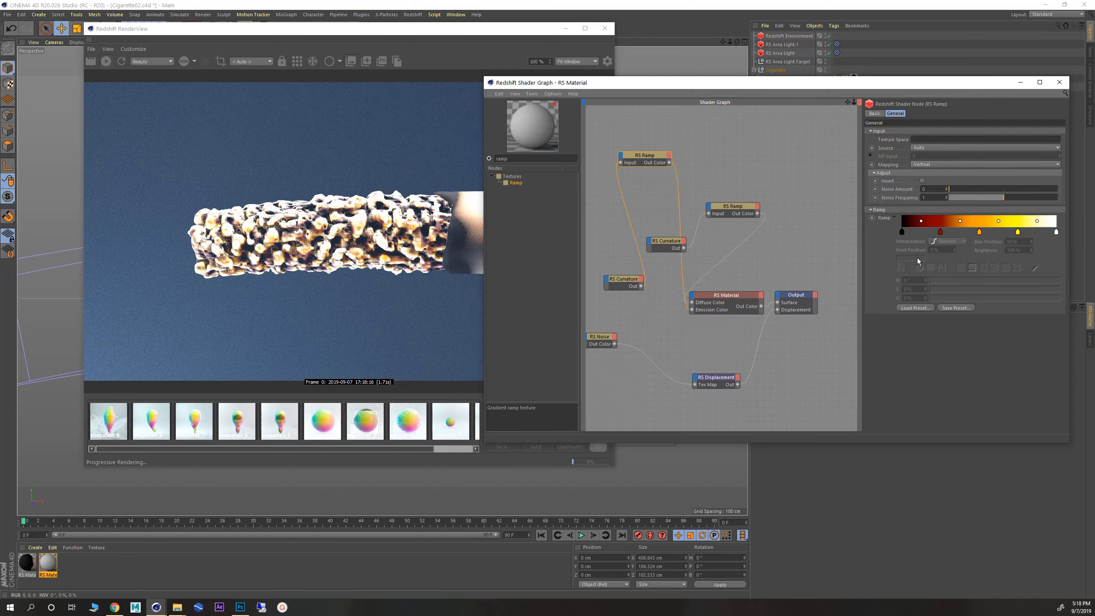
left_click(615, 279)
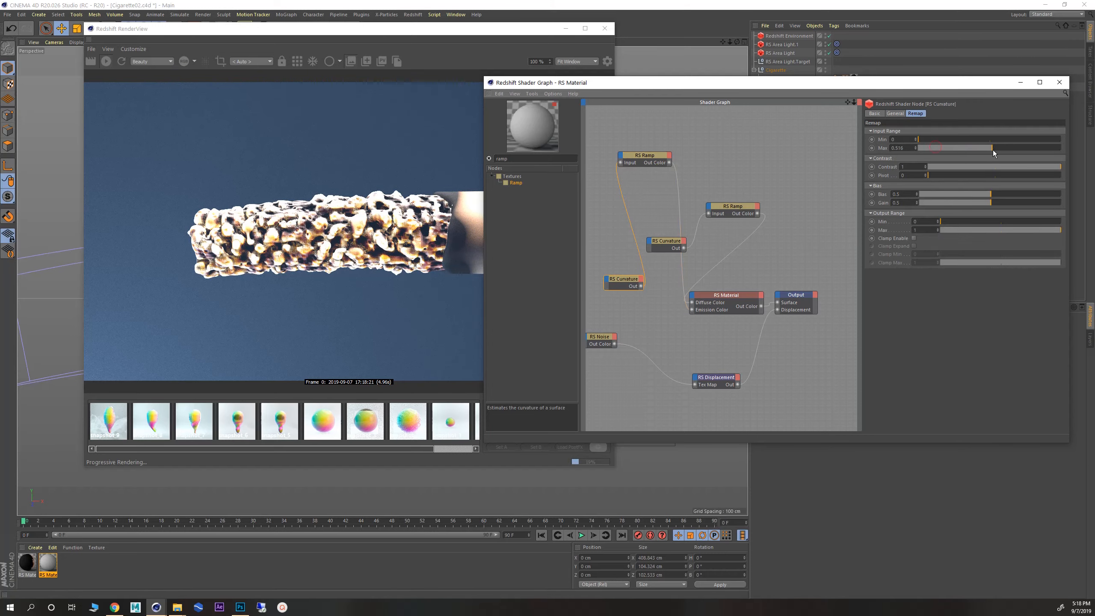
left_click_drag(993, 149, 982, 151)
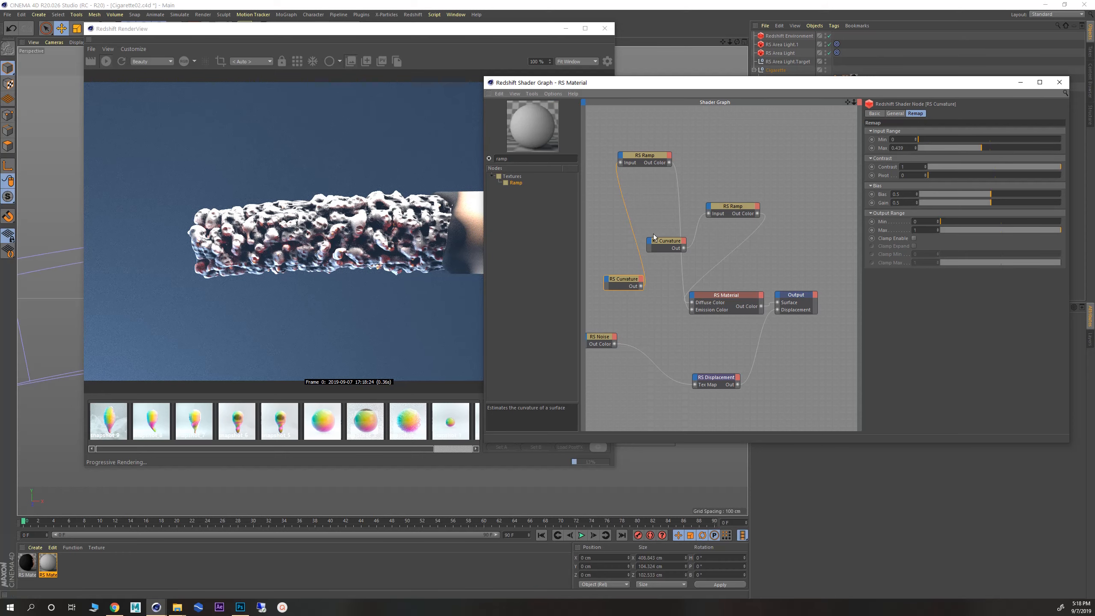
- Try the Heat 1 gradient preset on the emission RS Ramp and return it to the Heat 3 preset
left_click(641, 157)
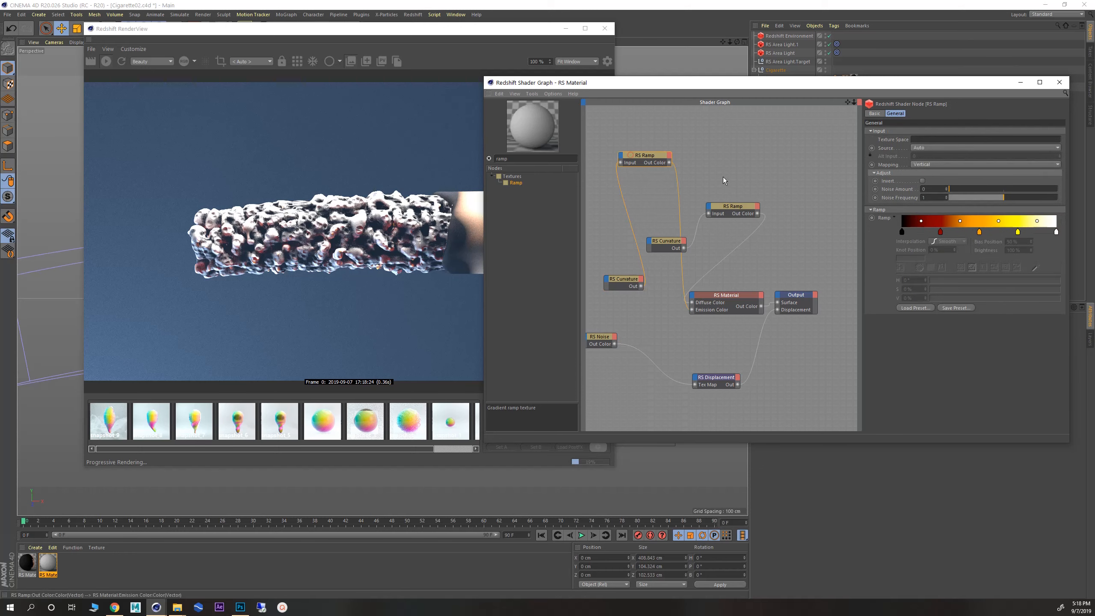
left_click(910, 307)
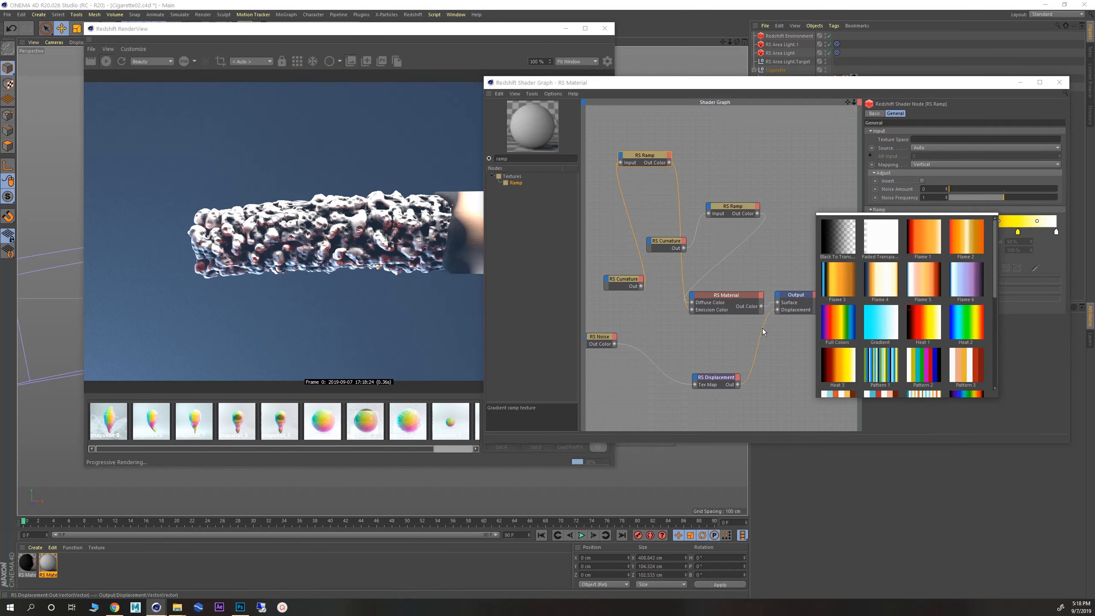
left_click(927, 327)
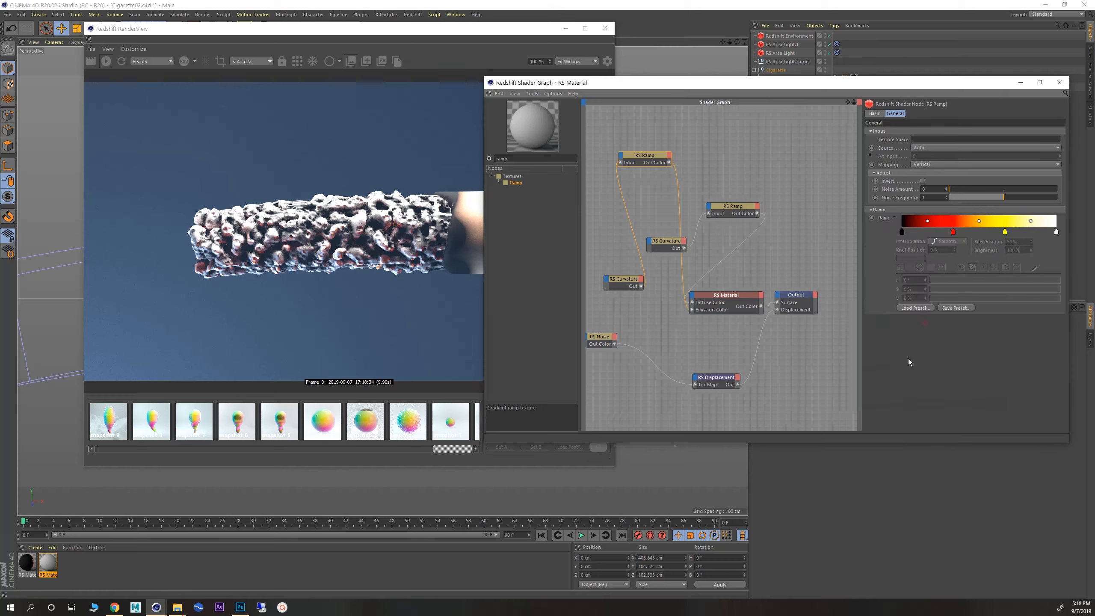
left_click(916, 308)
left_click(831, 370)
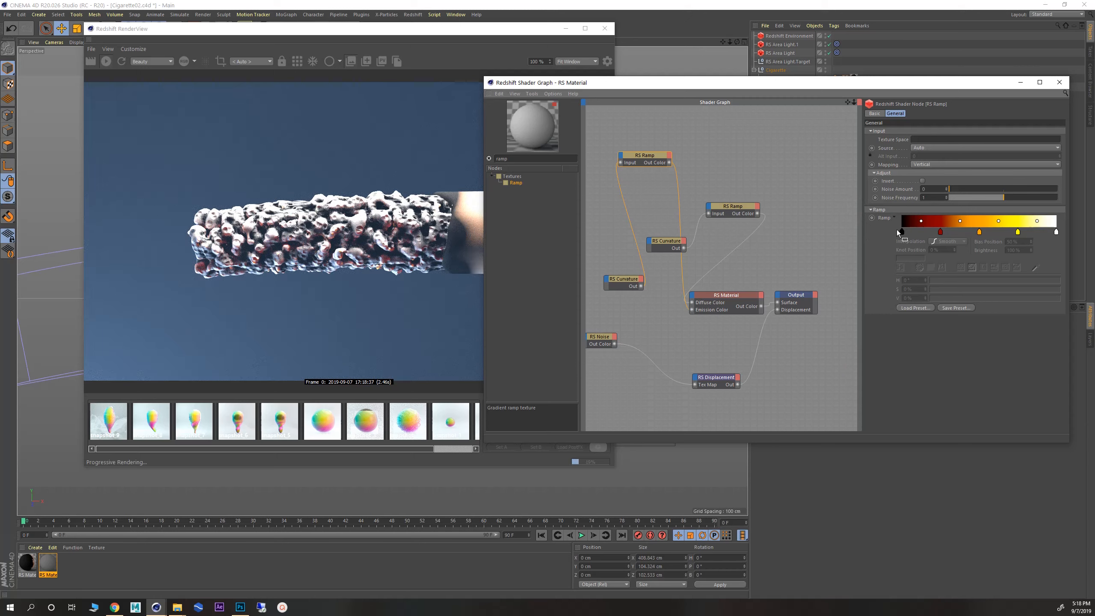
- Try inverting all knots of the emission ramp's gradient and undo the inversion
left_click_drag(898, 230, 1055, 233)
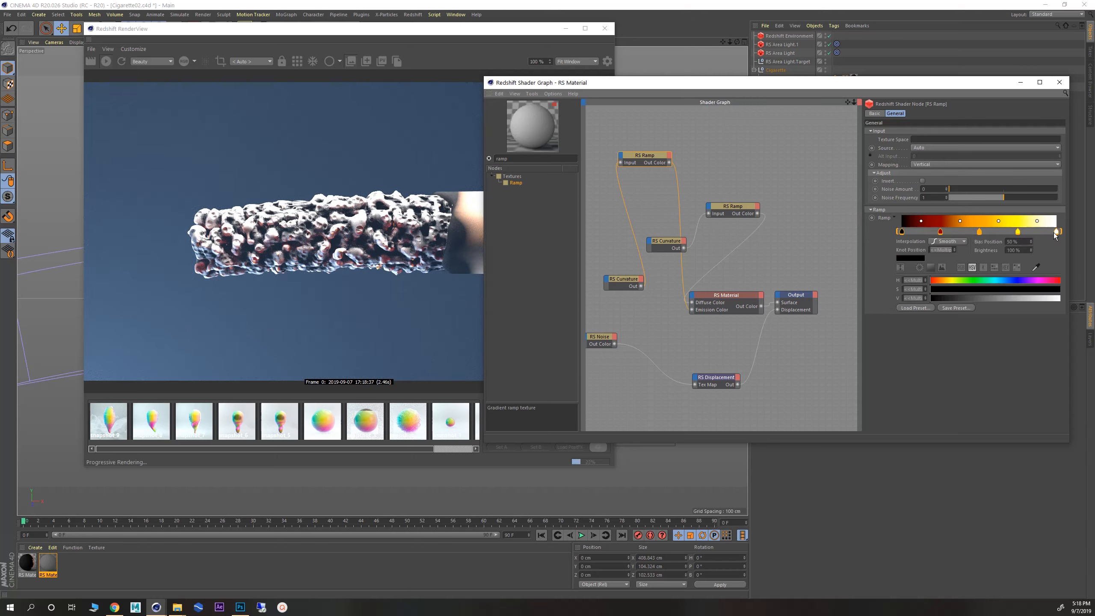
right_click(908, 232)
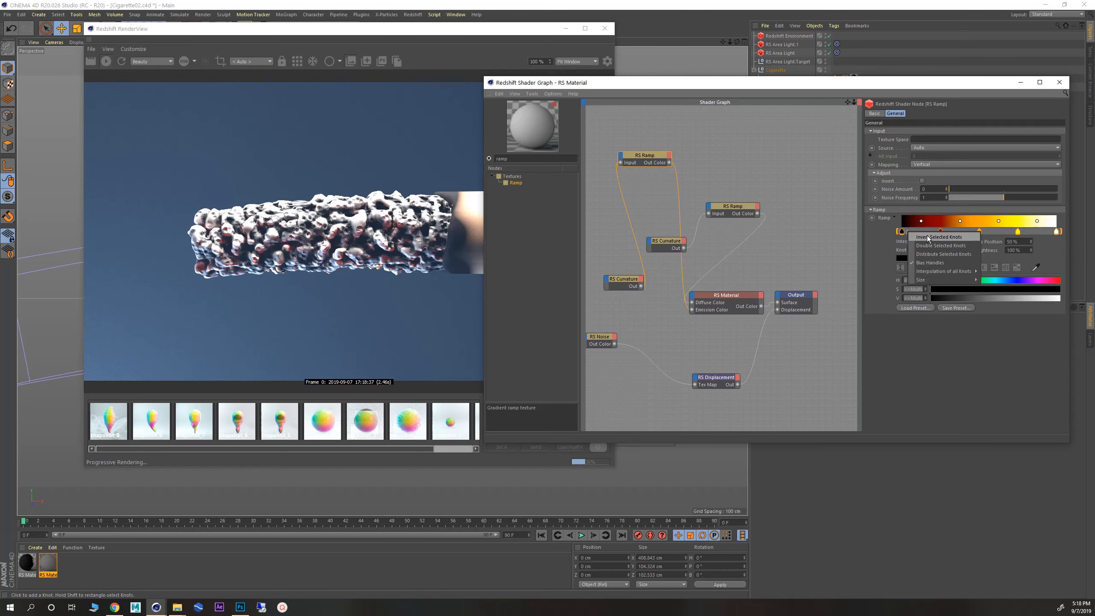
left_click(932, 237)
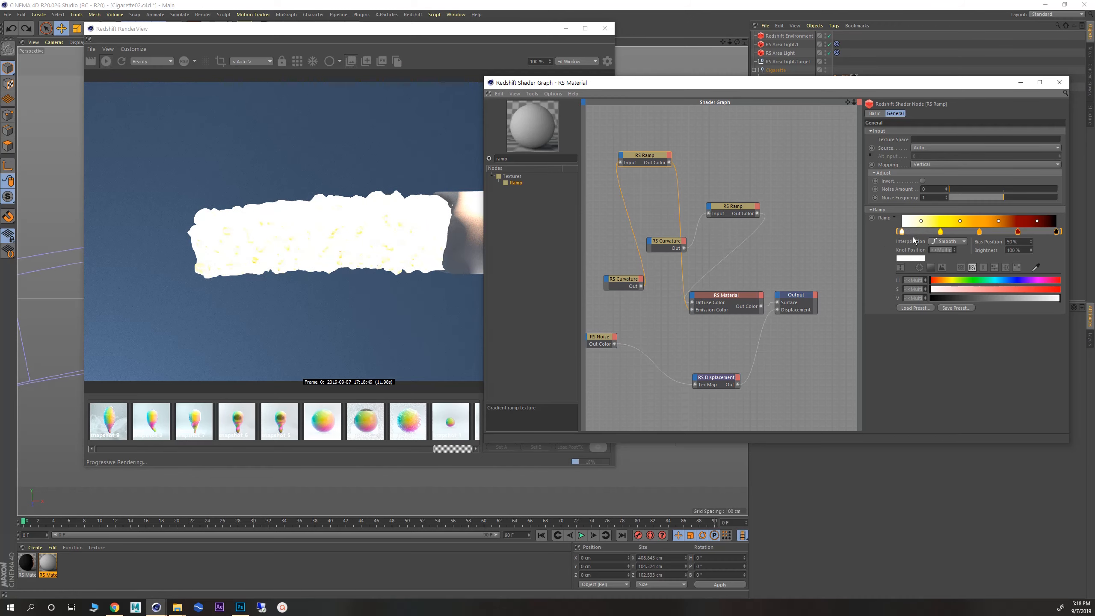
key("ctrl+z")
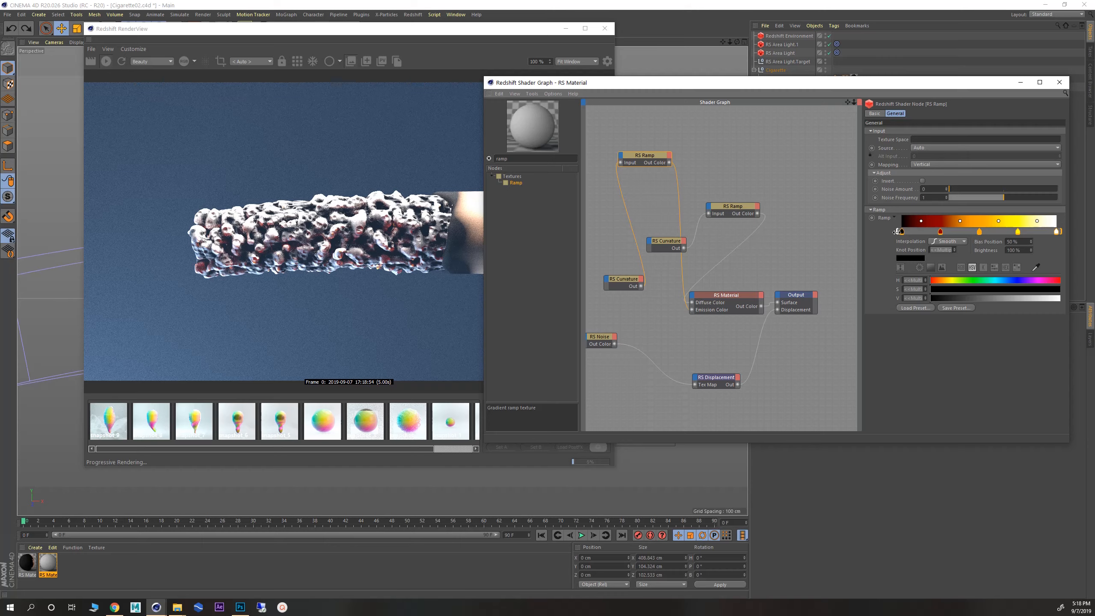
- Compress all of the emission ramp's knots toward the white end and set the duplicated RS Curvature's input range Max to 0.129
left_click_drag(899, 231, 958, 232)
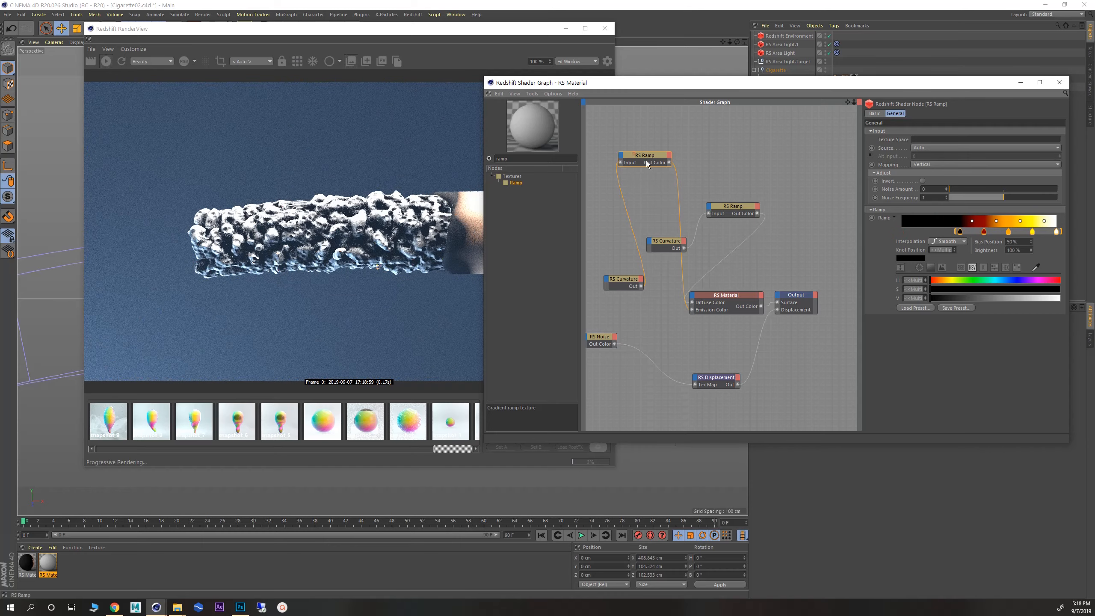
left_click(617, 282)
left_click_drag(954, 148, 937, 147)
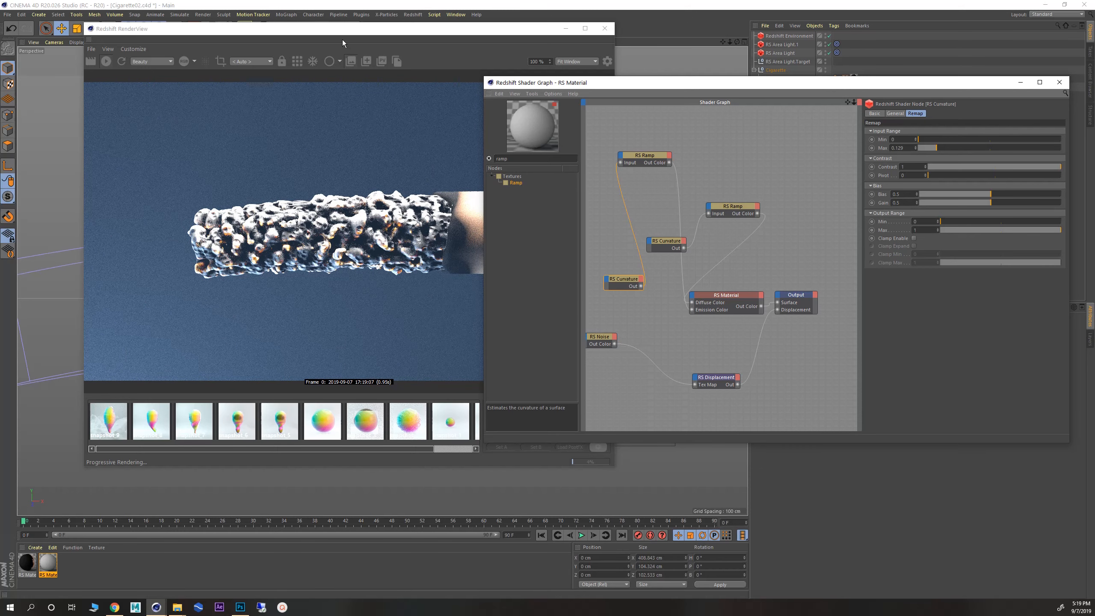
- Select RS Area Light 1, close the shader graph and reposition the render view for a clear look at the cigarette
left_click(331, 35)
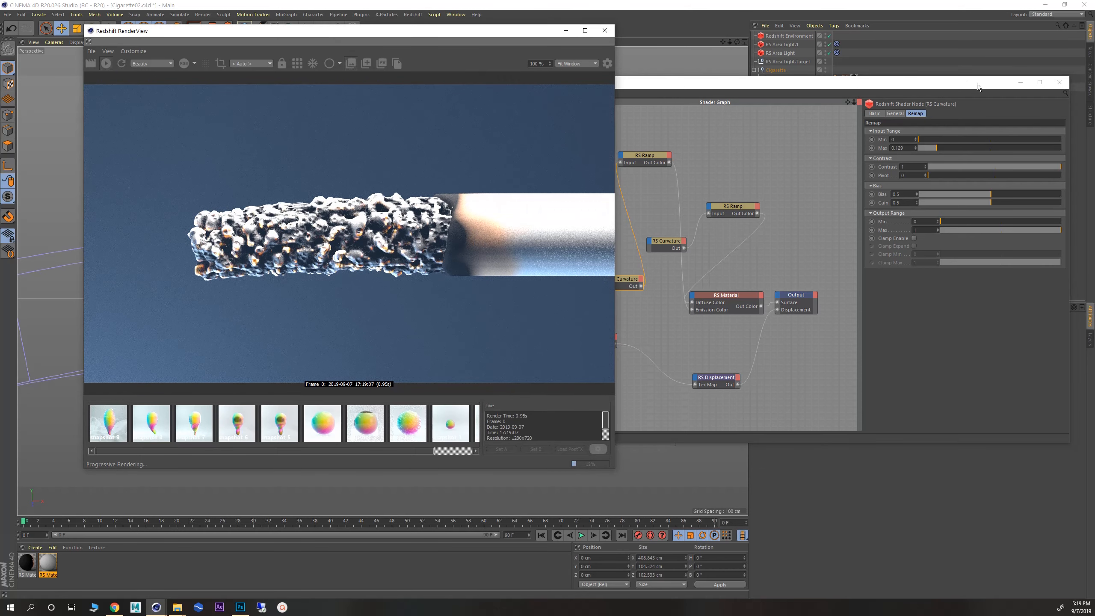
left_click_drag(977, 84, 966, 117)
left_click(782, 45)
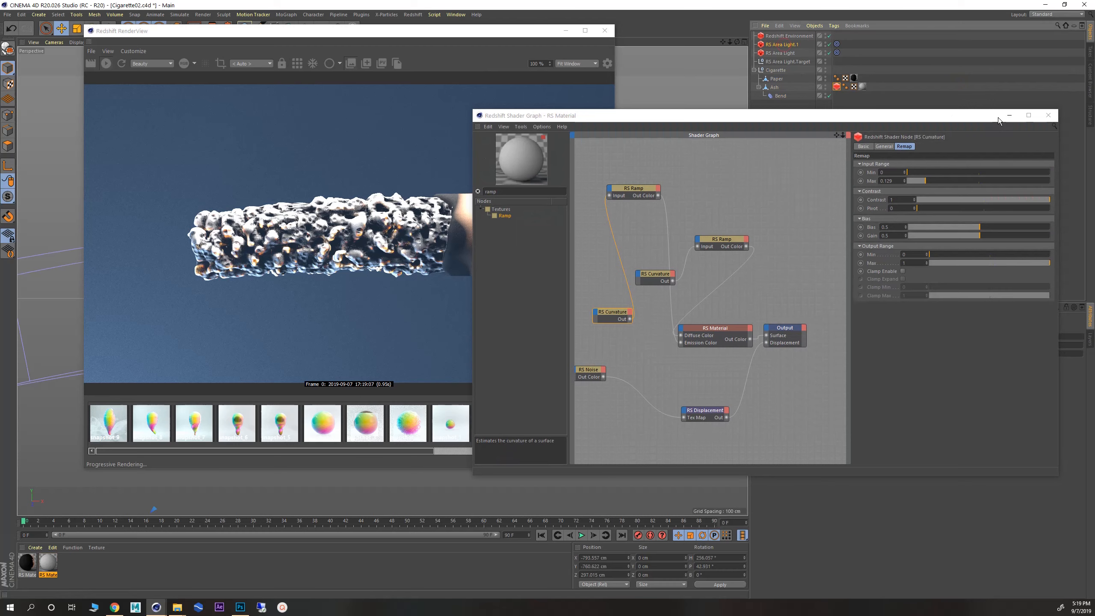
left_click(1048, 115)
left_click_drag(371, 36, 318, 86)
- Switch RS Area Light 1 off and back on to compare the render, and set its intensity multiplier to 15
left_click(829, 44)
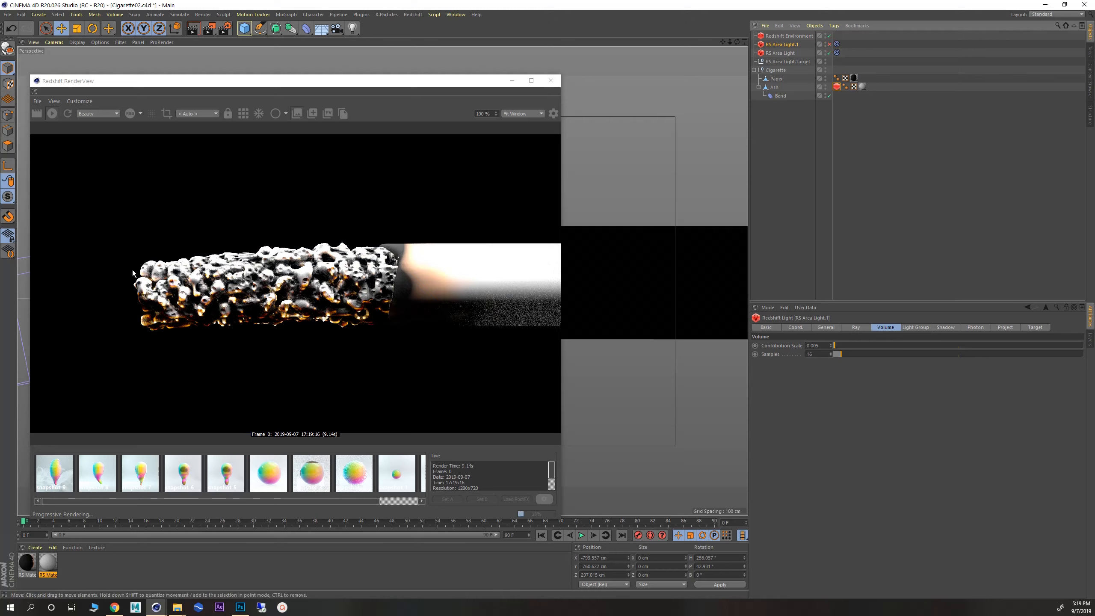
left_click(829, 43)
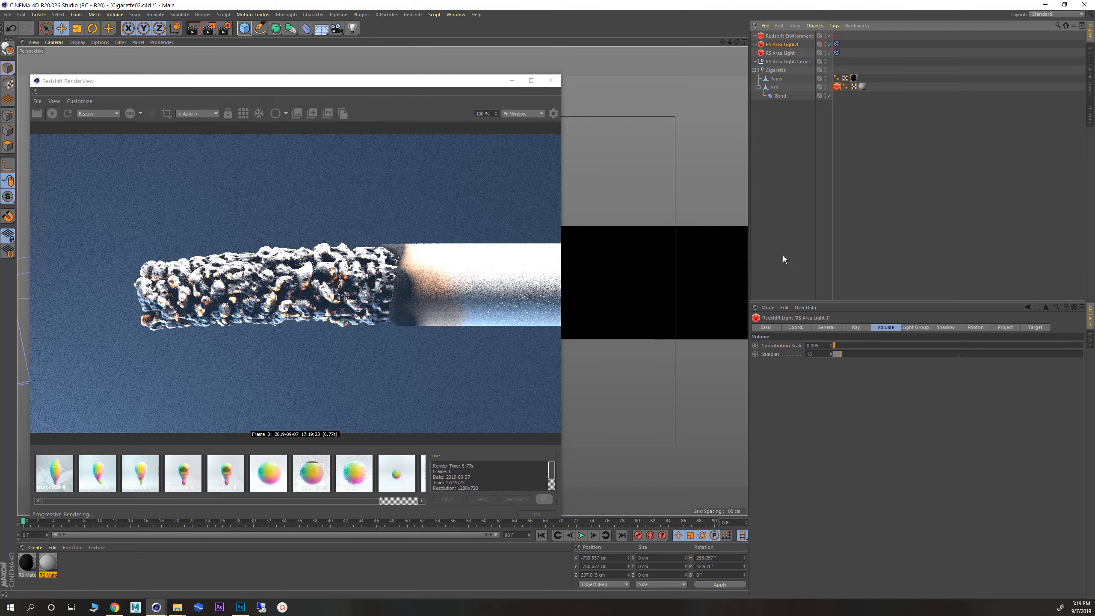
left_click(829, 328)
double_click(825, 485)
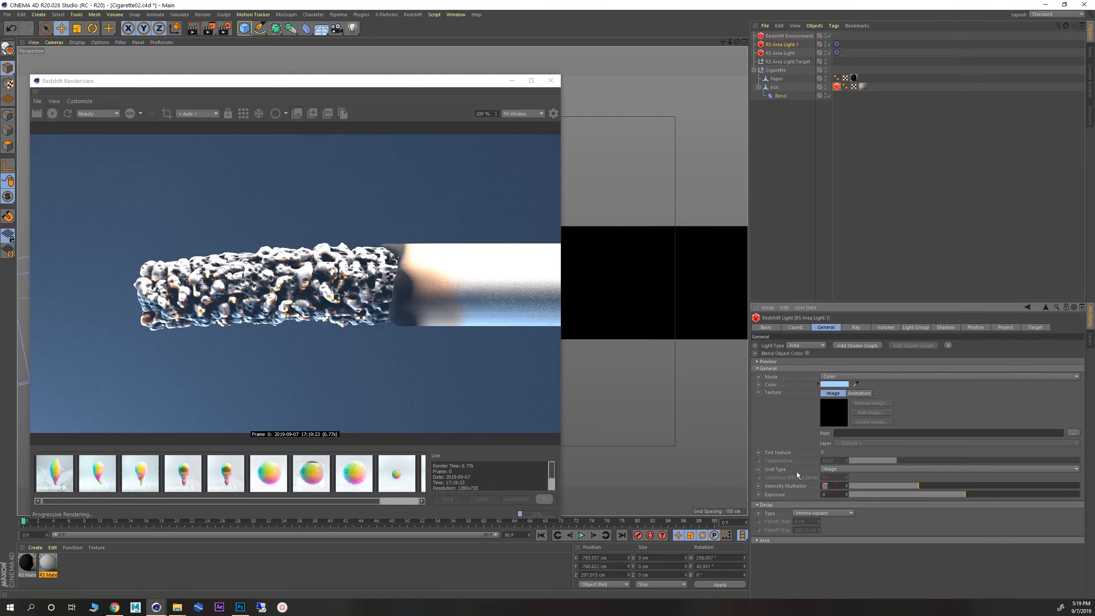
type("15")
key("Return")
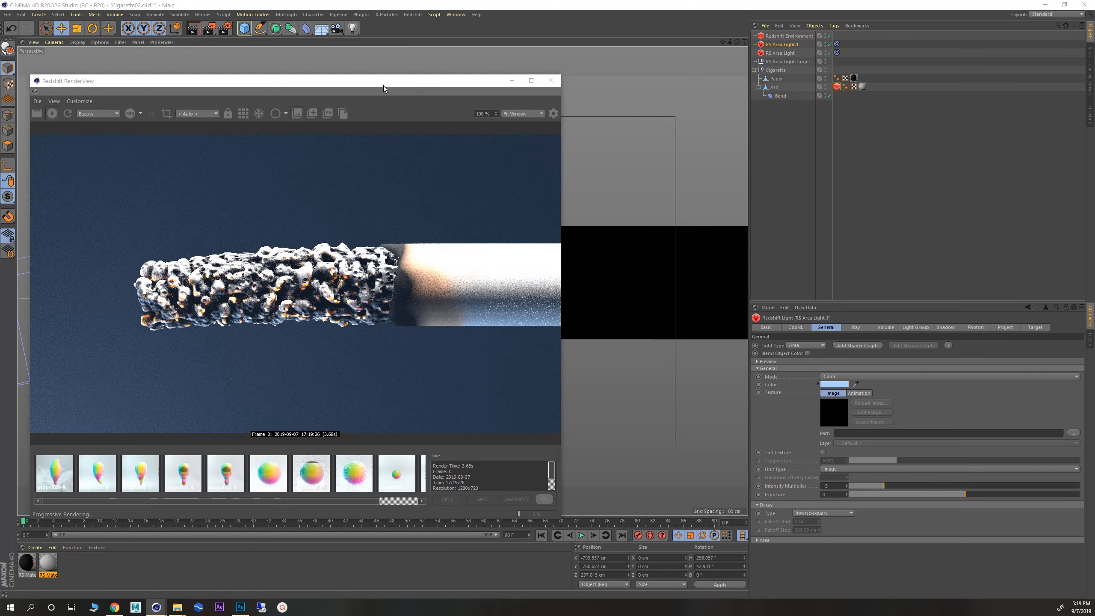
left_click_drag(383, 86, 389, 58)
left_click_drag(310, 58, 334, 55)
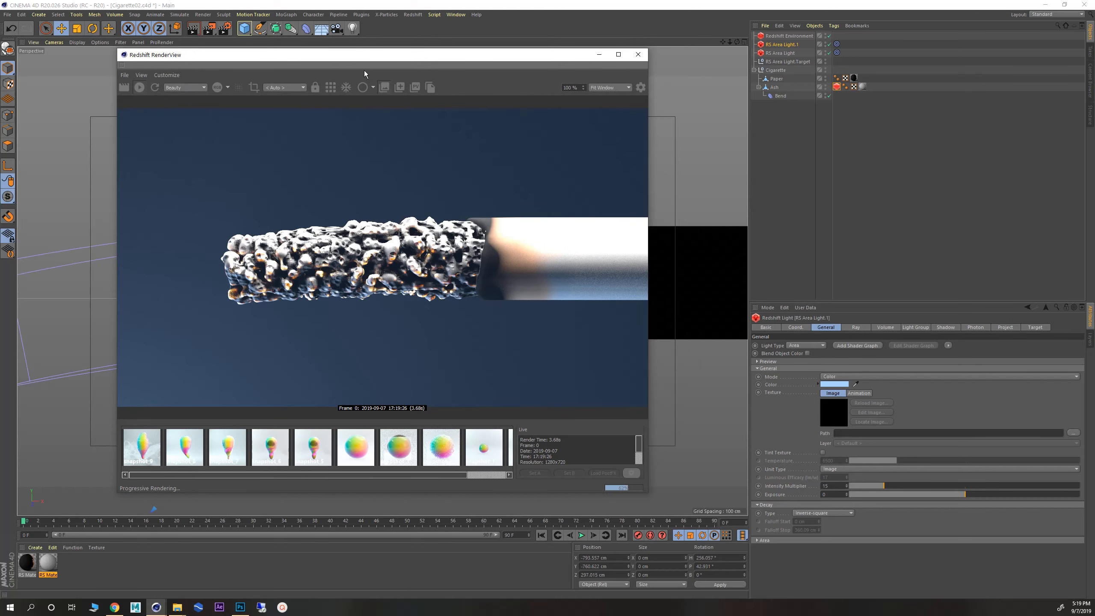
left_click_drag(318, 60, 339, 58)
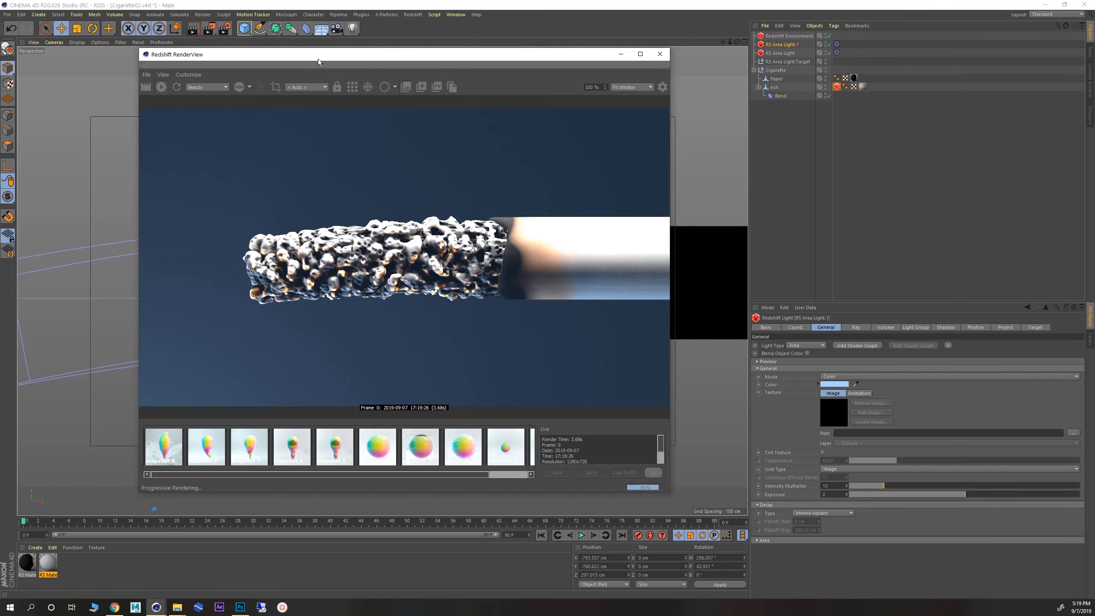
mouse_move(318, 59)
left_mouse_down()
mouse_move(289, 55)
mouse_move(299, 63)
left_mouse_up()
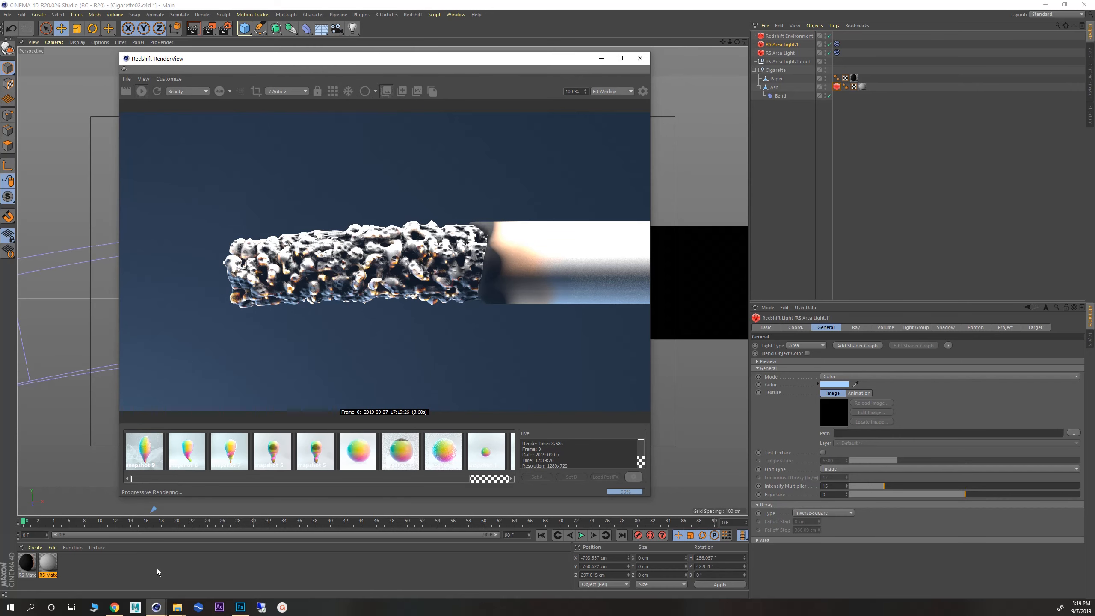